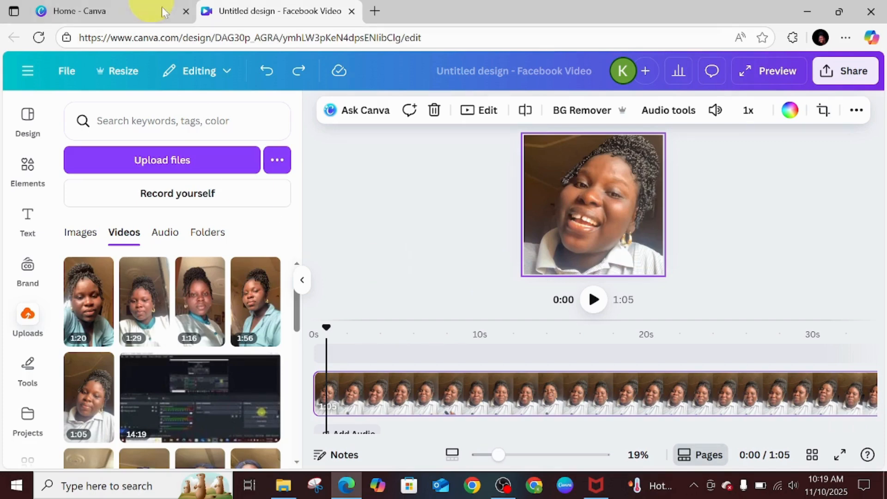
Browse the phone's video folder for files to upload without choosing any
left_click(172, 159)
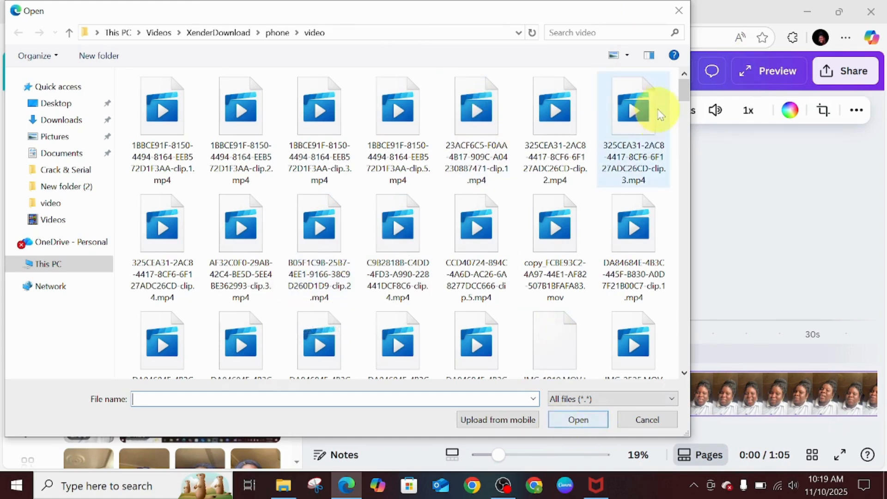
left_click(679, 10)
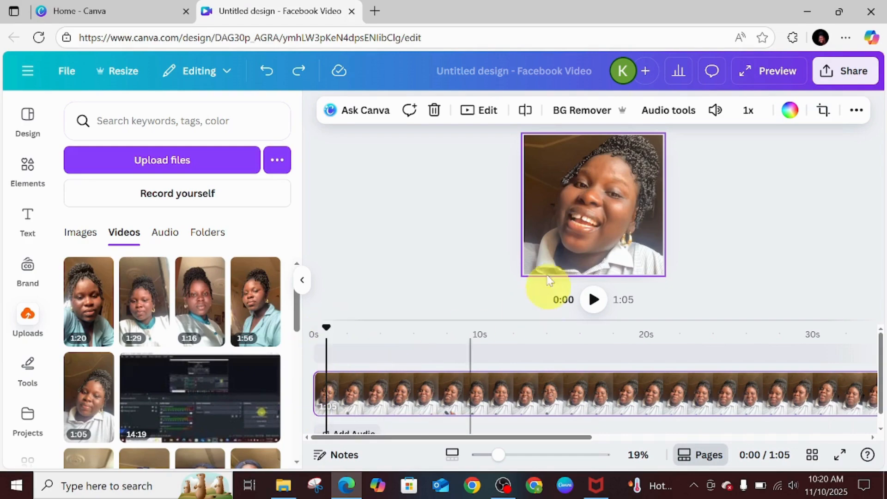
Detach the video from the page background and delete it from the design
right_click(617, 231)
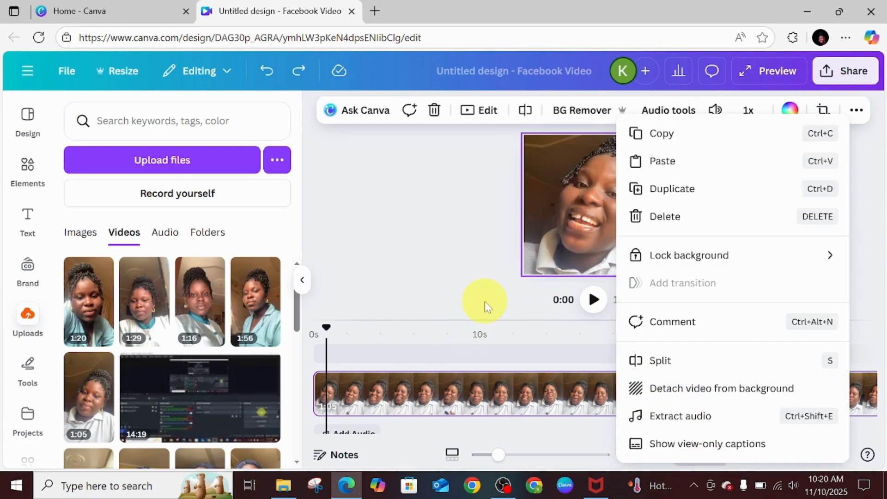
key("Escape")
right_click(606, 258)
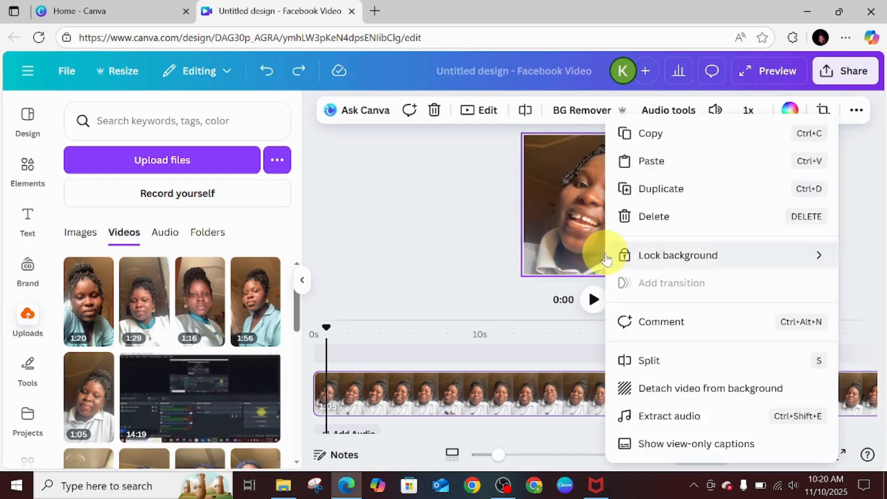
left_click(696, 390)
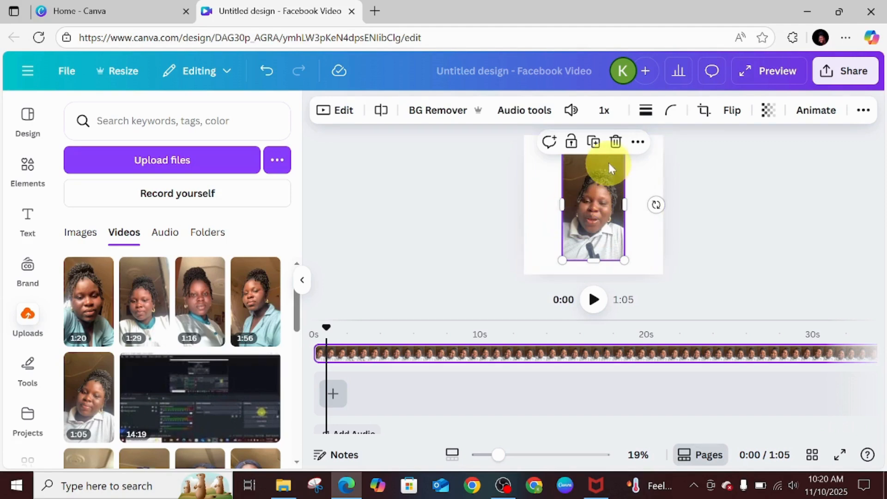
left_click(614, 144)
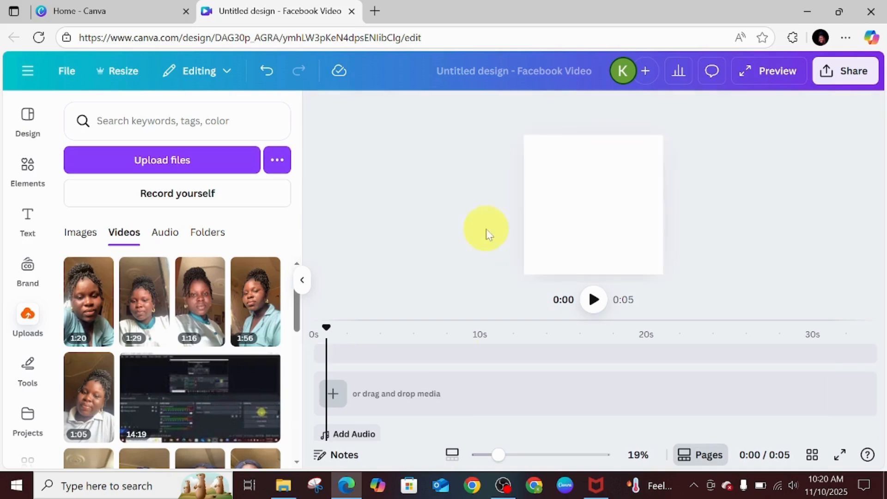
Add the 1:05 uploaded video to the empty page and return the playhead to the start
left_click(95, 415)
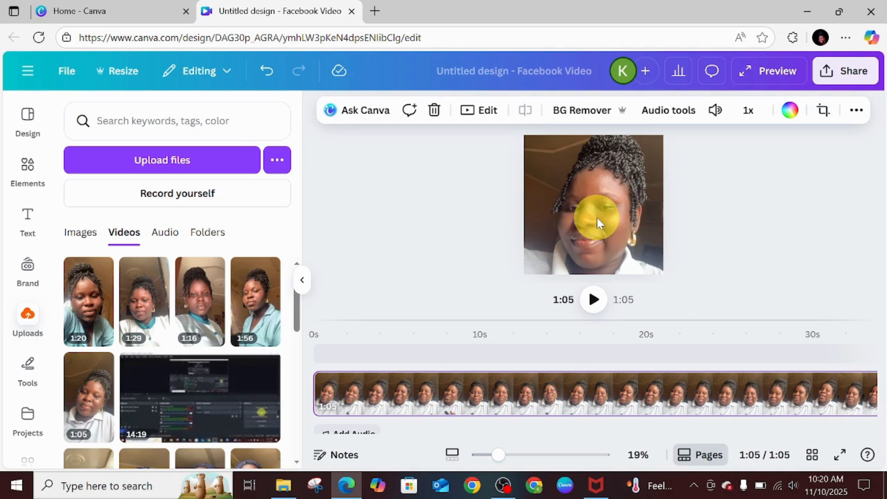
right_click(595, 249)
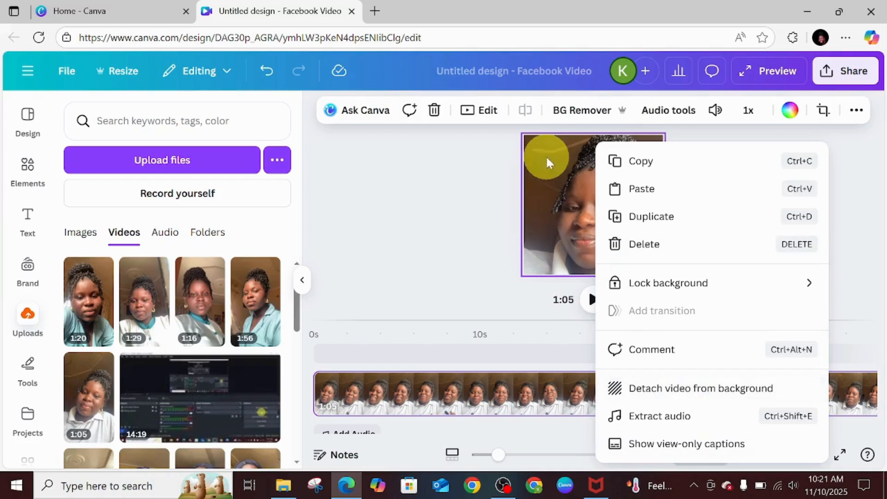
left_click(569, 193)
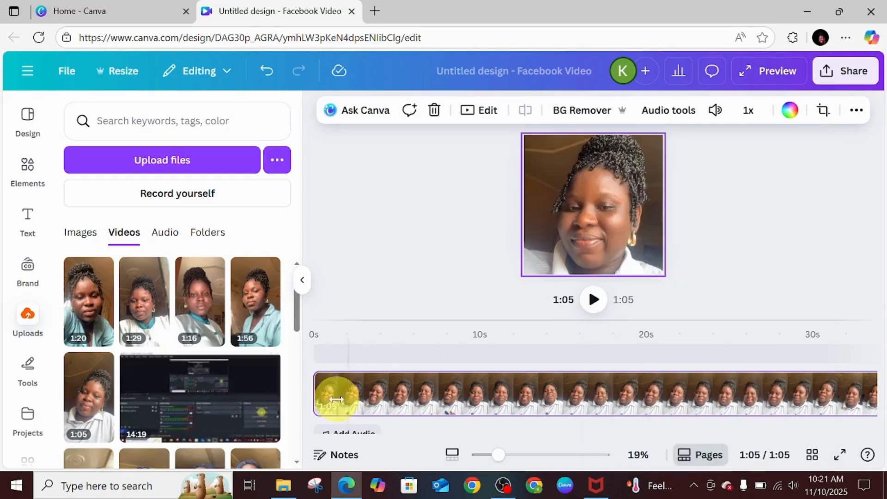
left_click(322, 404)
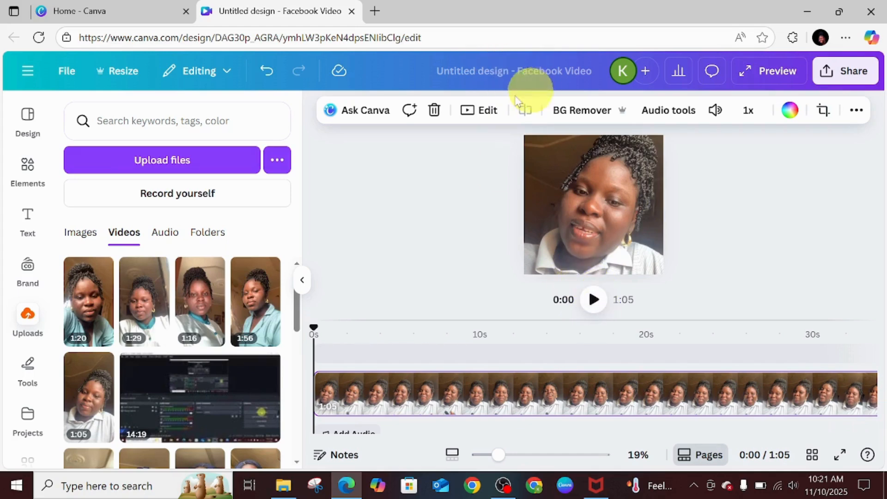
Examine the video's editing options, including the colour and light adjustments, filters, apps, video speed and playback settings
left_click(474, 112)
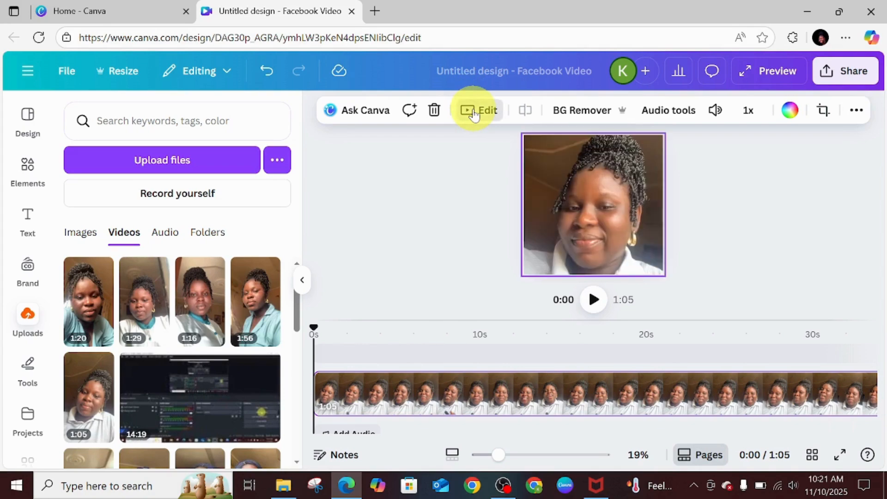
left_click(271, 109)
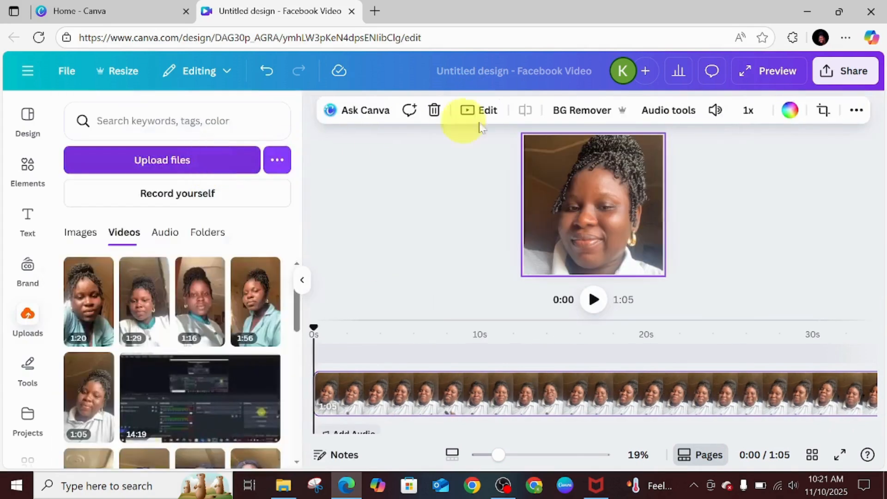
left_click(478, 113)
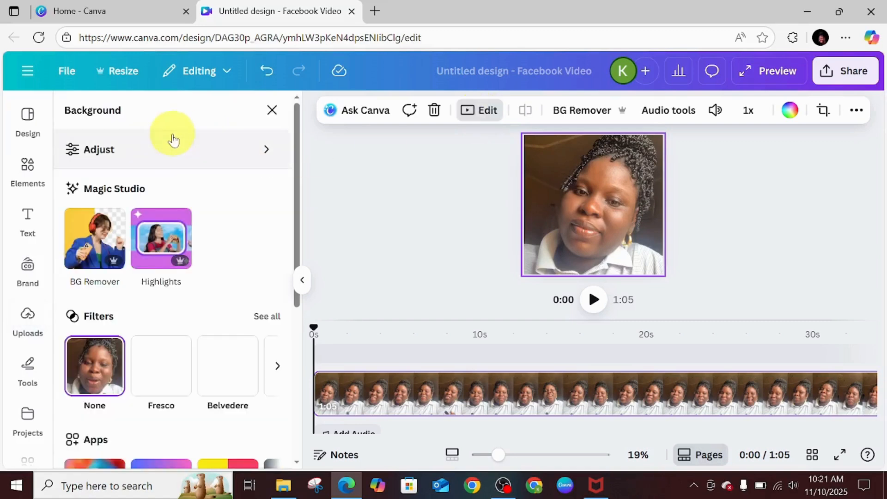
left_click(152, 161)
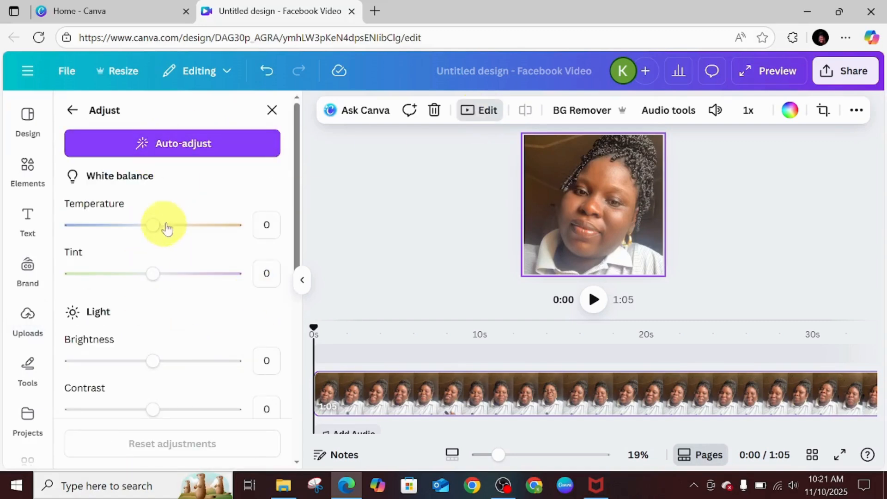
left_click_drag(297, 214, 287, 65)
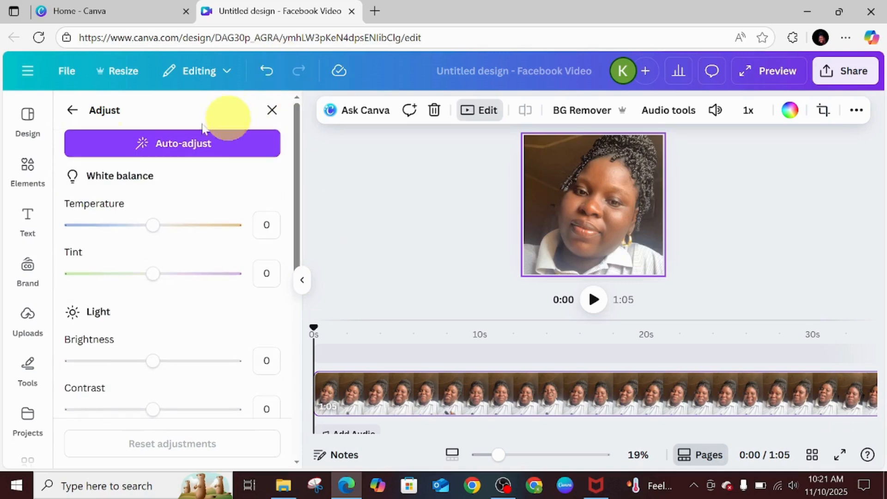
left_click(82, 115)
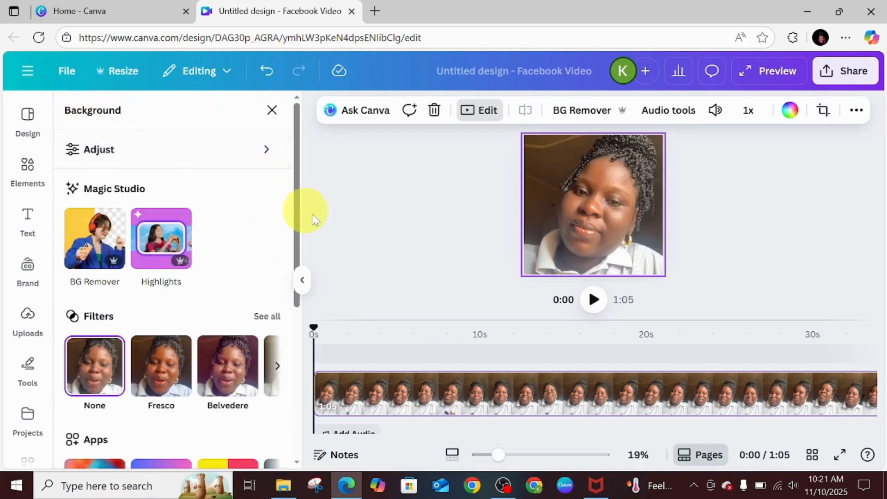
mouse_move(296, 200)
left_mouse_down()
mouse_move(297, 238)
mouse_move(297, 200)
left_mouse_up()
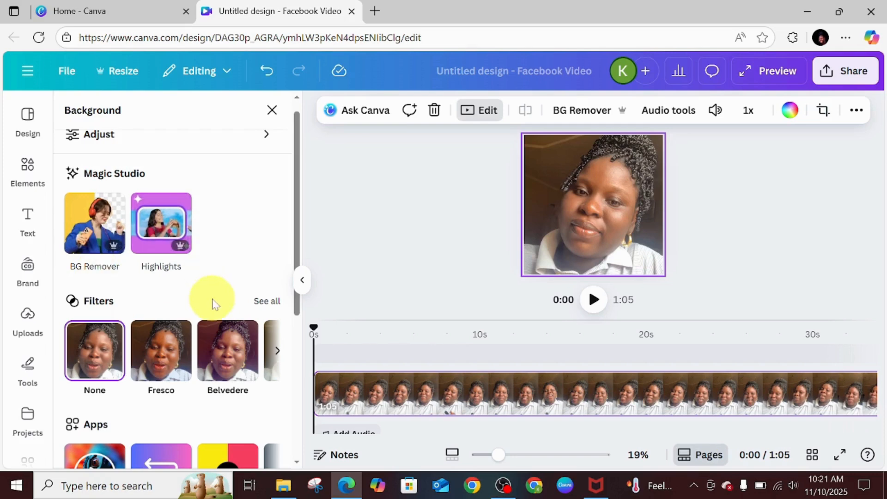
left_click_drag(297, 212, 299, 359)
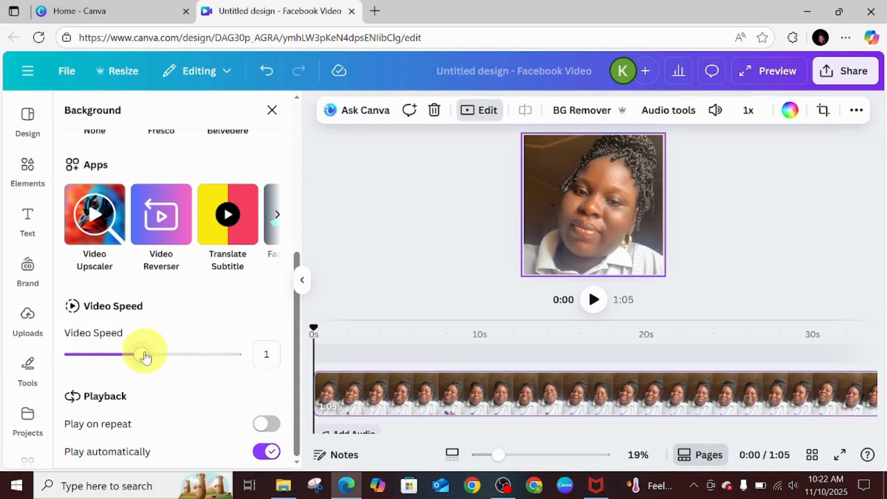
Try a video speed of 1.5 and return it to 1
left_click_drag(144, 357, 184, 361)
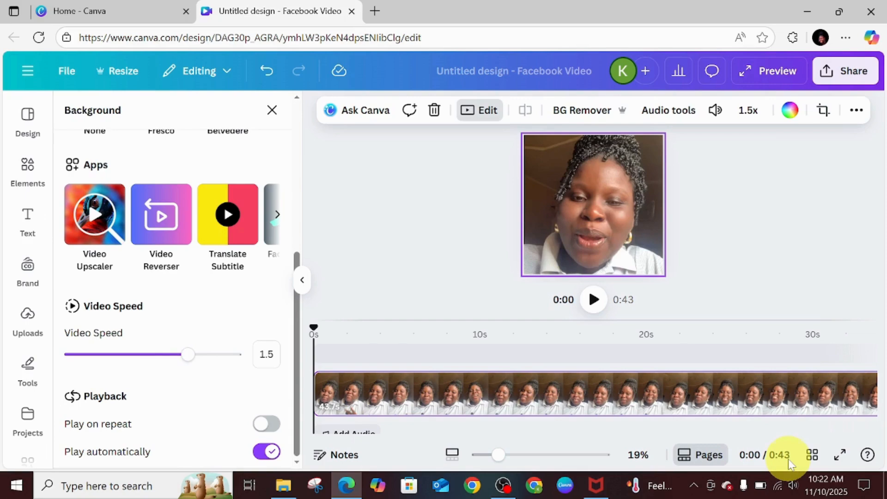
left_click_drag(187, 360, 146, 356)
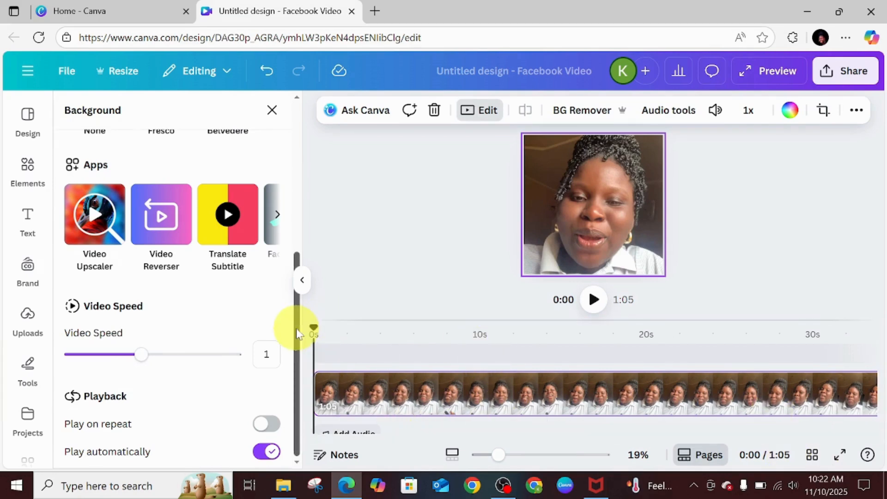
Play the opening moment of the video from the start and bring the playhead back to 0:00
left_click(318, 378)
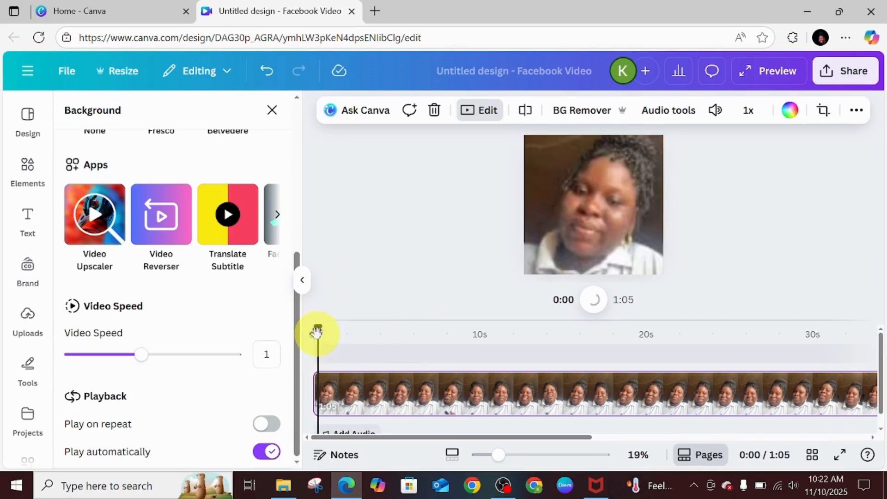
left_click_drag(317, 333, 302, 328)
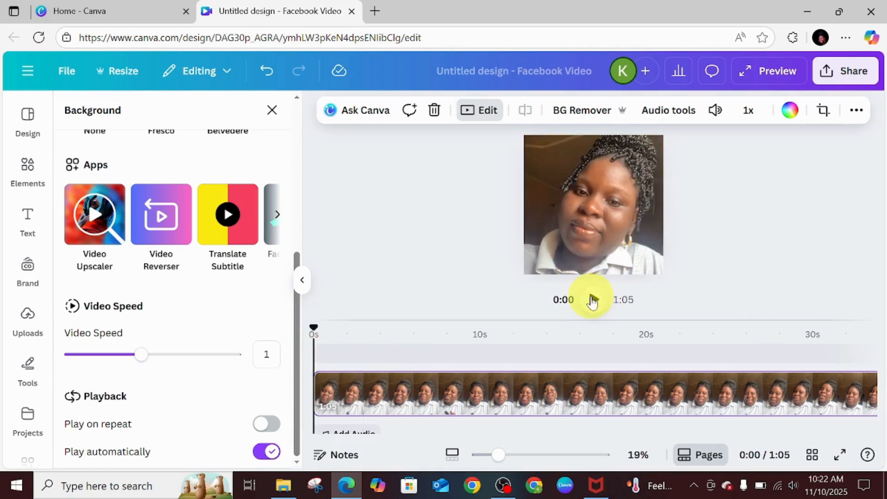
left_click(594, 301)
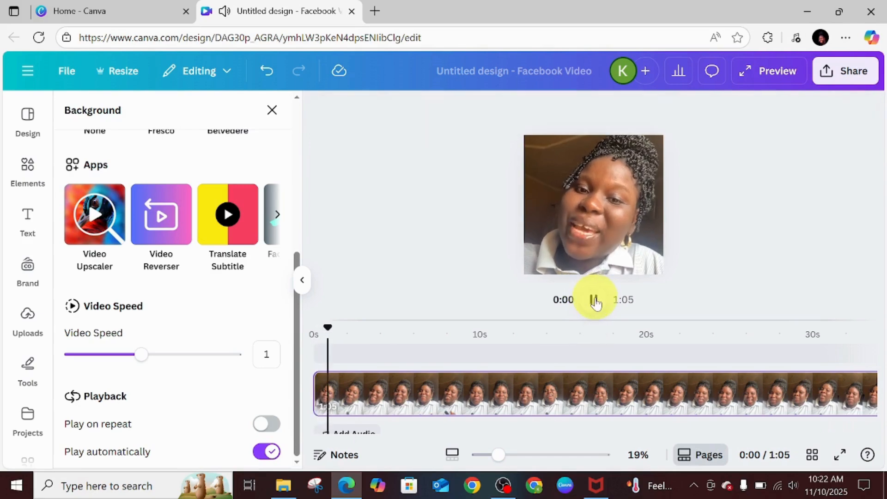
left_click(323, 386)
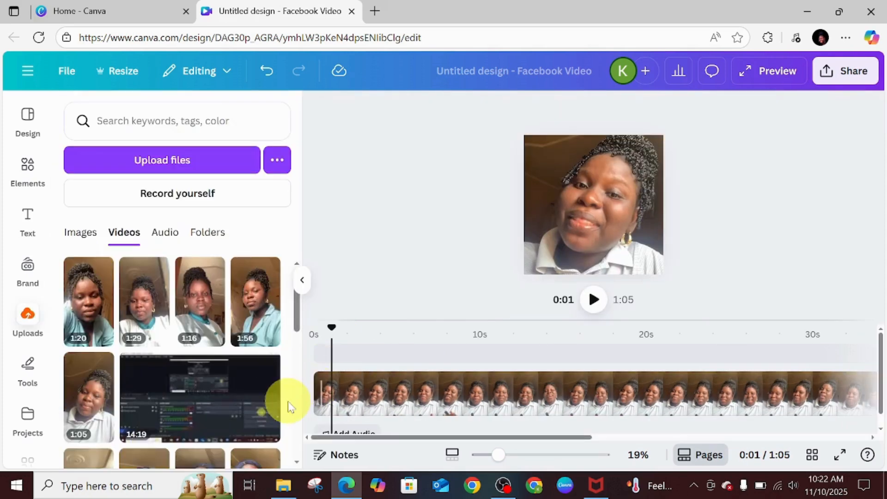
left_click(314, 398)
left_click(326, 332)
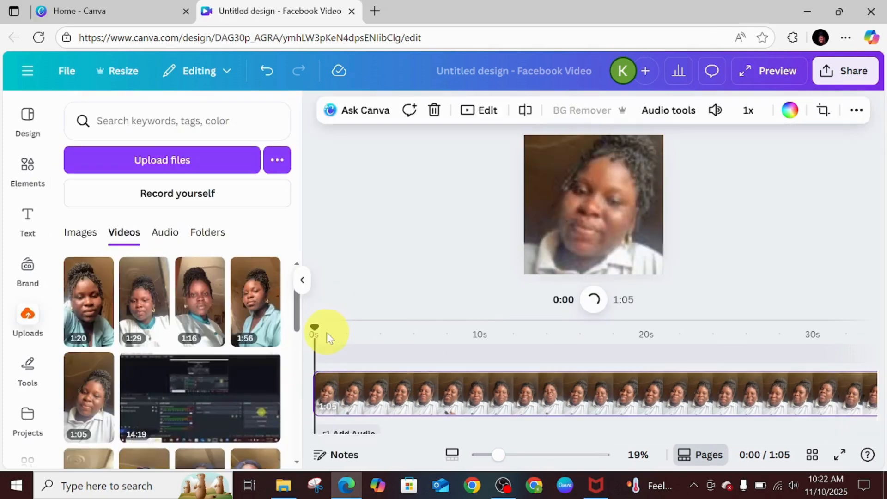
Play the opening again to find the cut point and split the video about half a second in
left_click(590, 310)
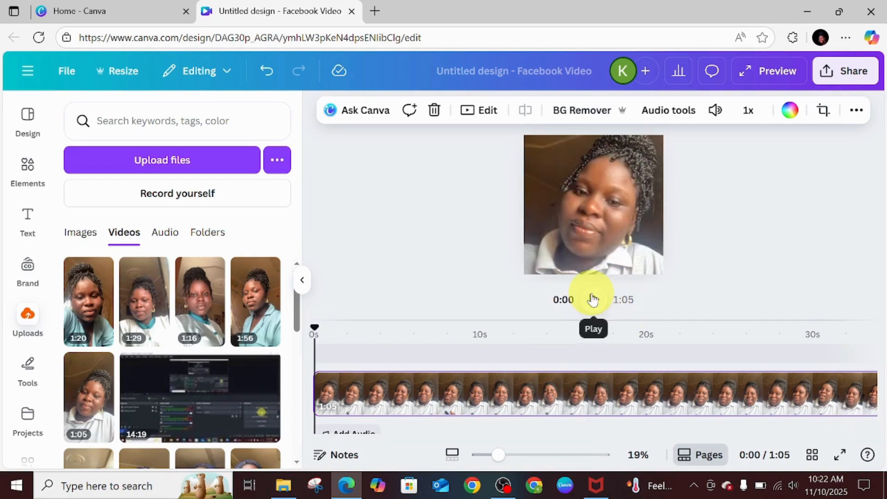
left_click(592, 299)
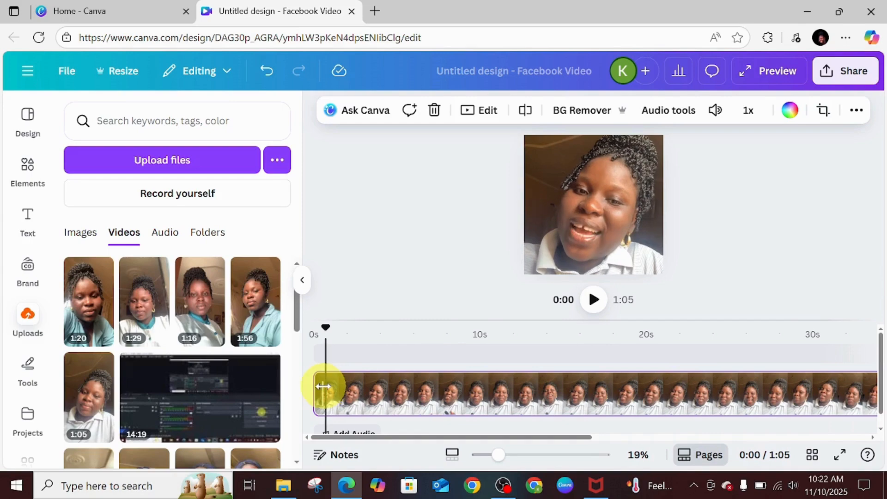
left_click(323, 386)
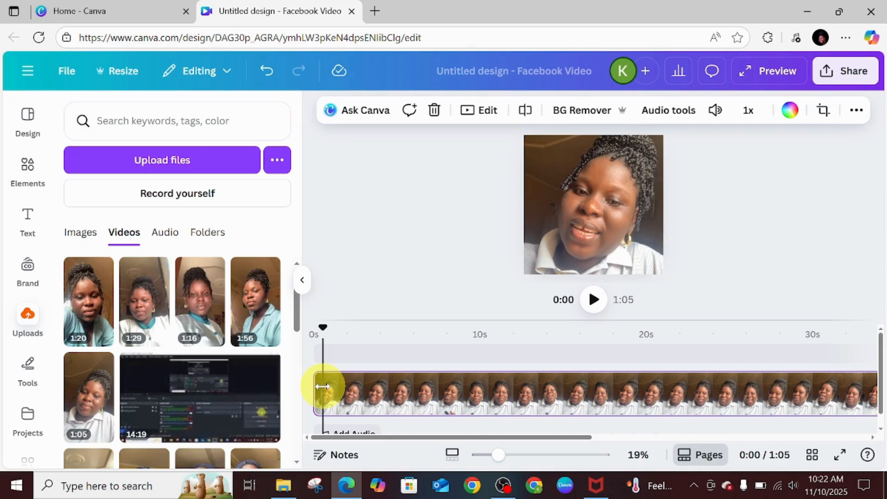
key("s")
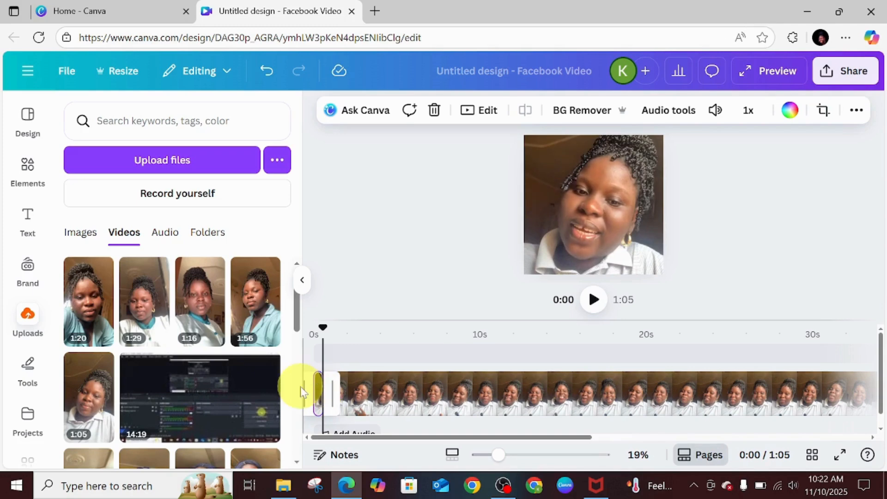
Delete the short opening segment in front of the split on the timeline
left_click(319, 394)
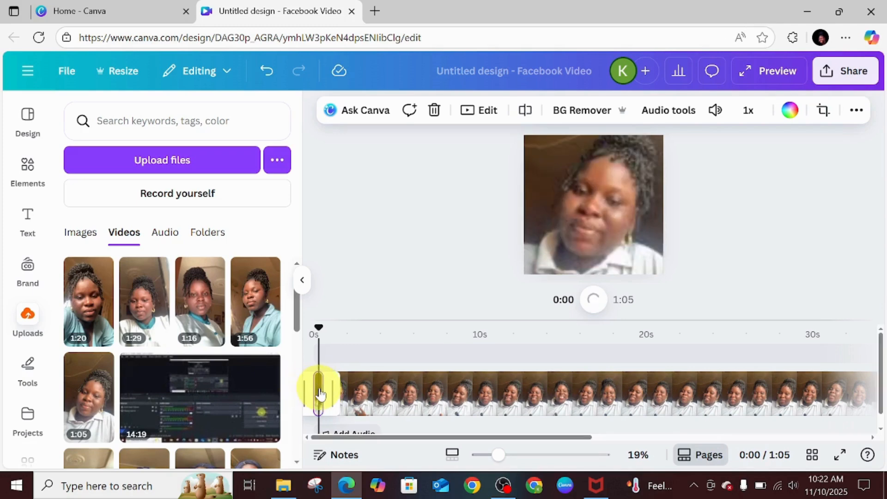
right_click(319, 393)
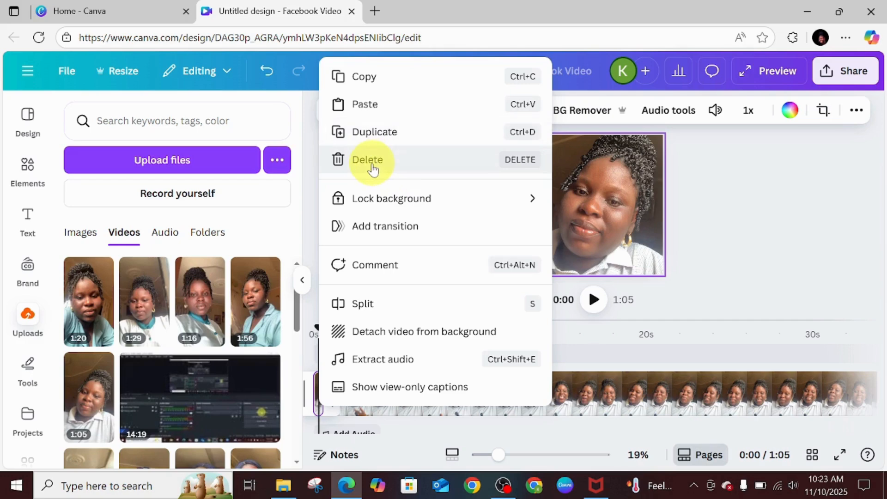
left_click(625, 333)
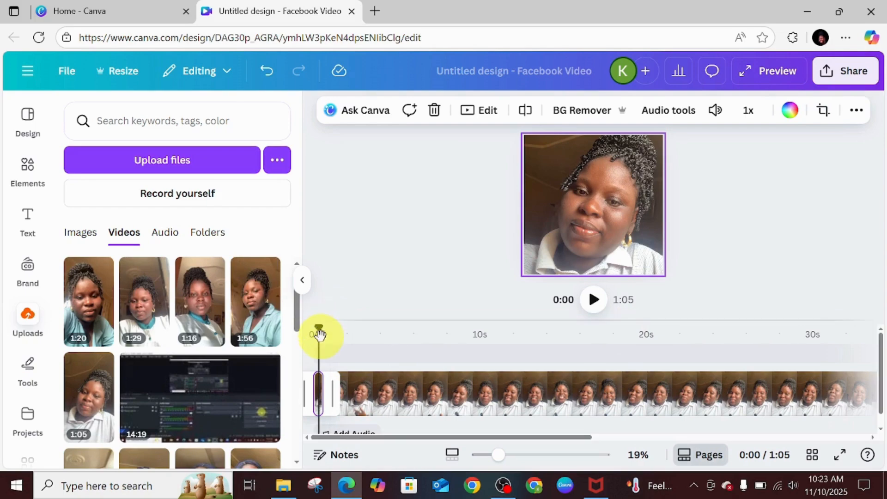
left_click_drag(319, 333, 317, 429)
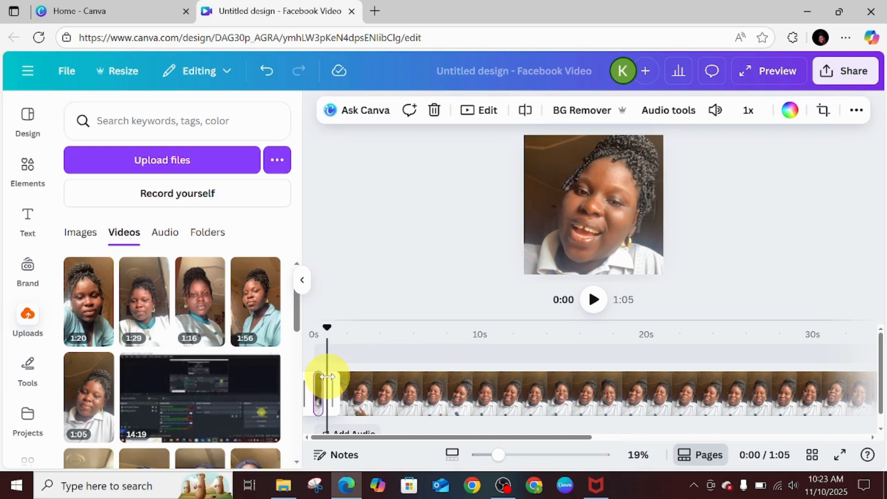
right_click(327, 376)
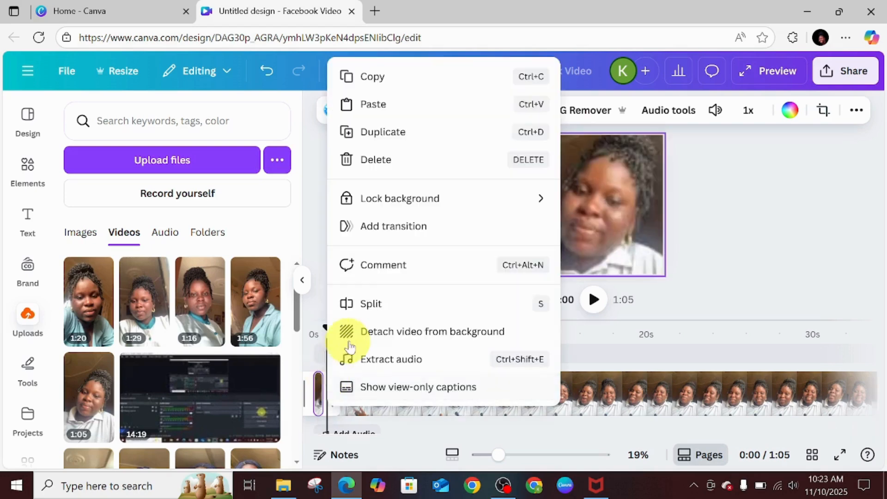
left_click(376, 164)
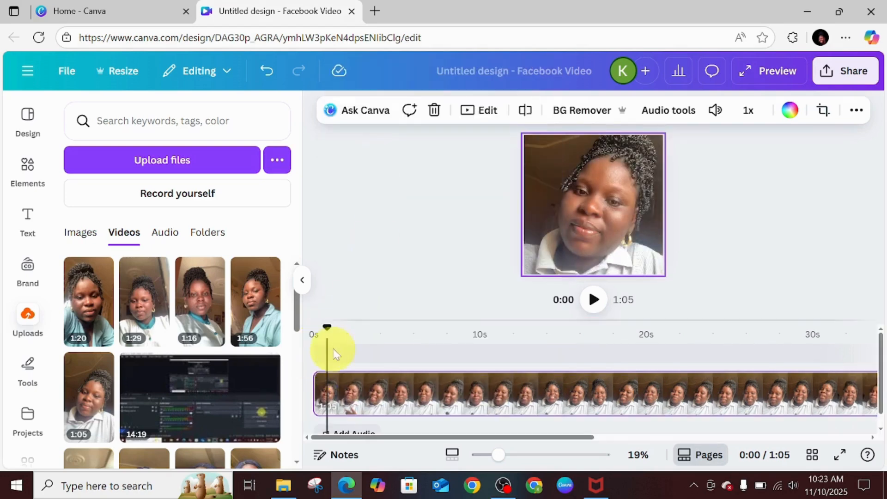
Split the video at about 0:03, delete the 3.2-second opening segment, and return the playhead to 0:00
left_click_drag(326, 334, 314, 333)
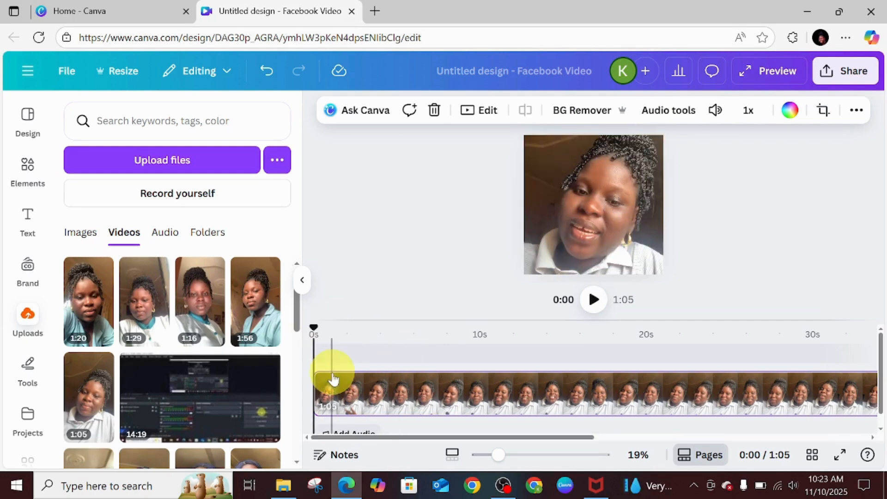
left_click(369, 388)
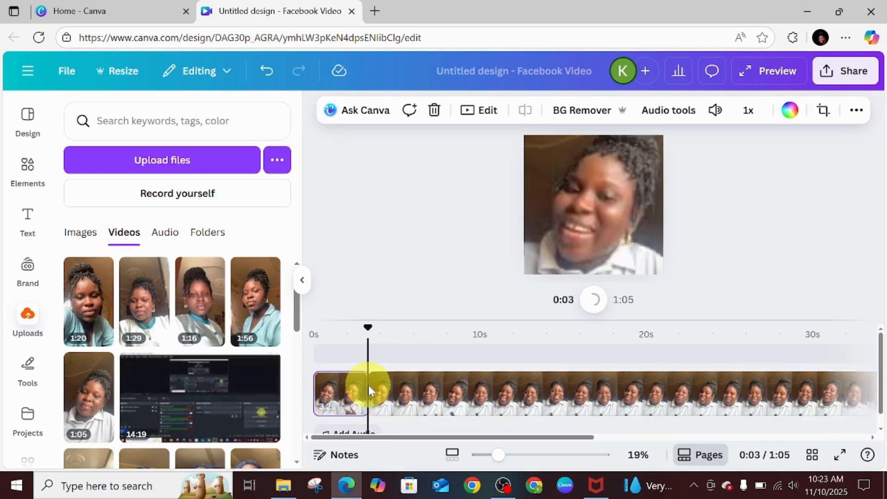
key("s")
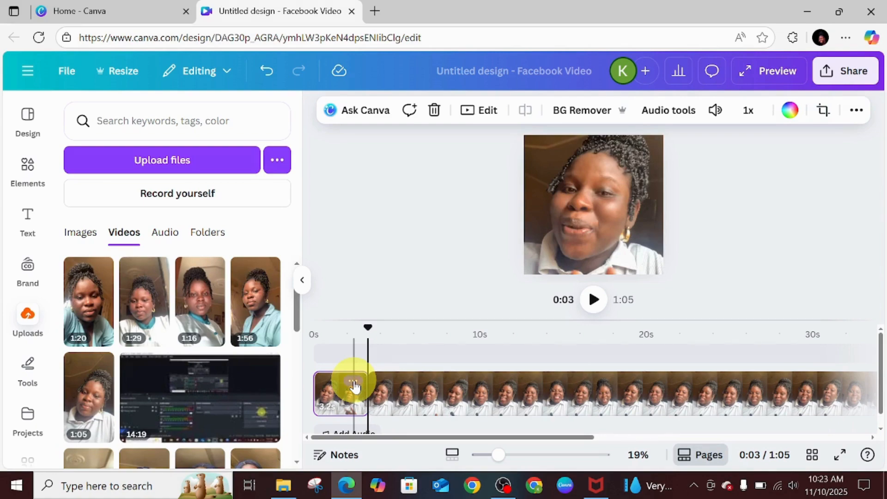
left_click(353, 382)
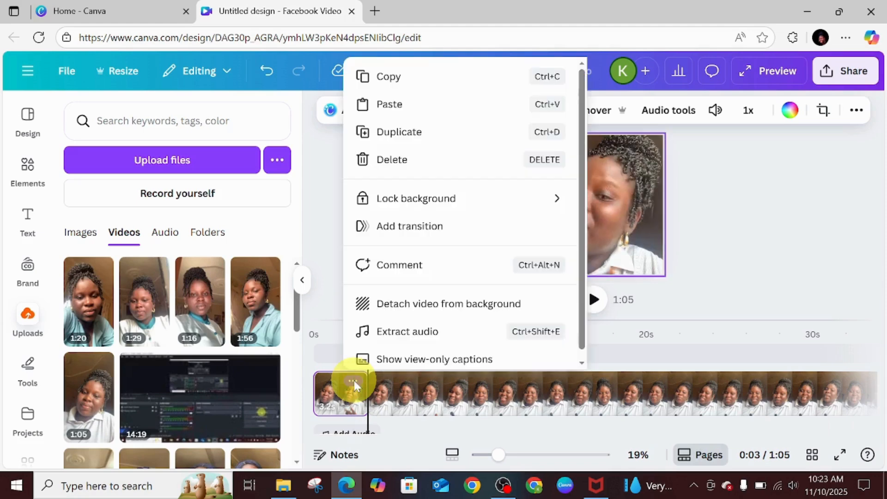
left_click(398, 159)
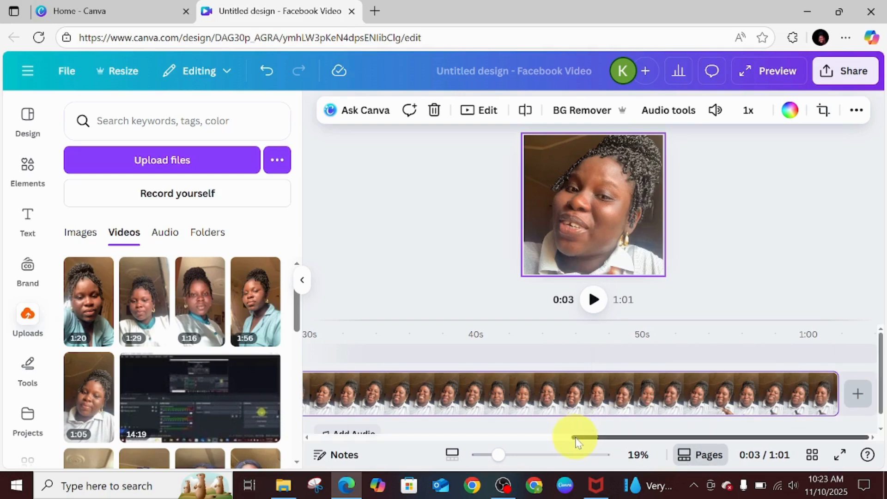
left_click_drag(572, 442, 268, 447)
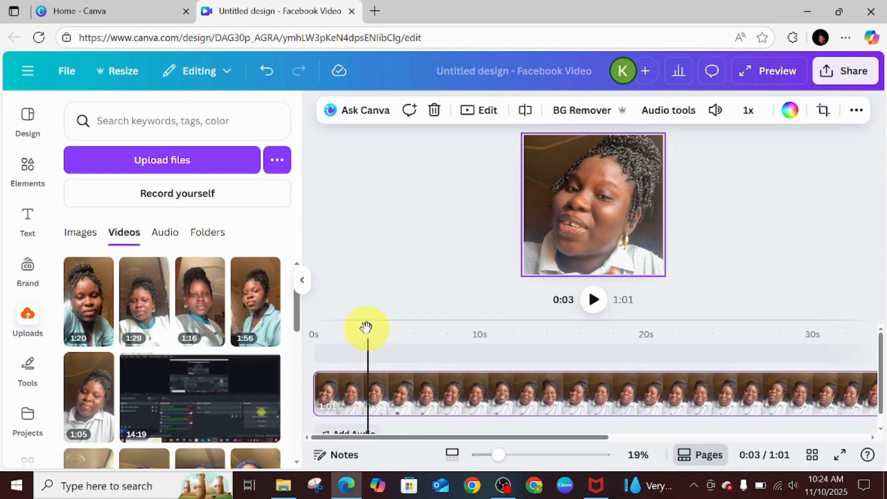
left_click_drag(366, 328, 311, 352)
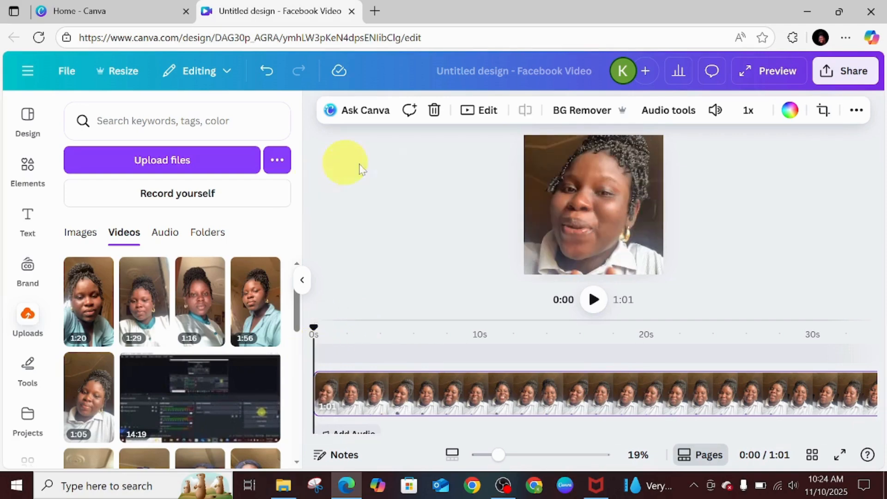
Undo the deletion of the opening segment and delete that segment again
left_click(271, 85)
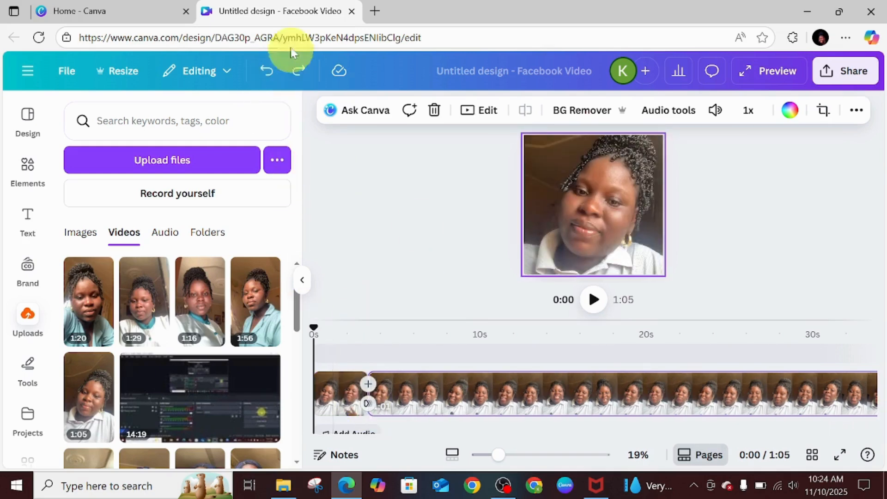
left_click(349, 394)
right_click(349, 394)
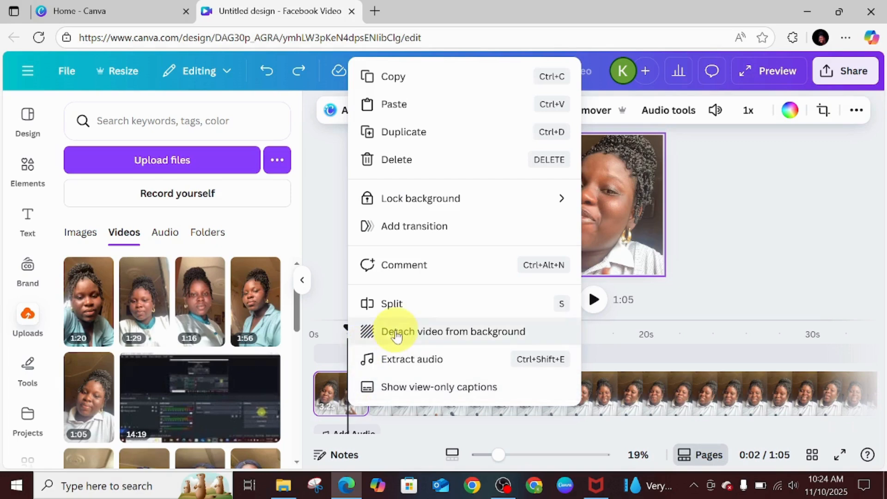
left_click(393, 163)
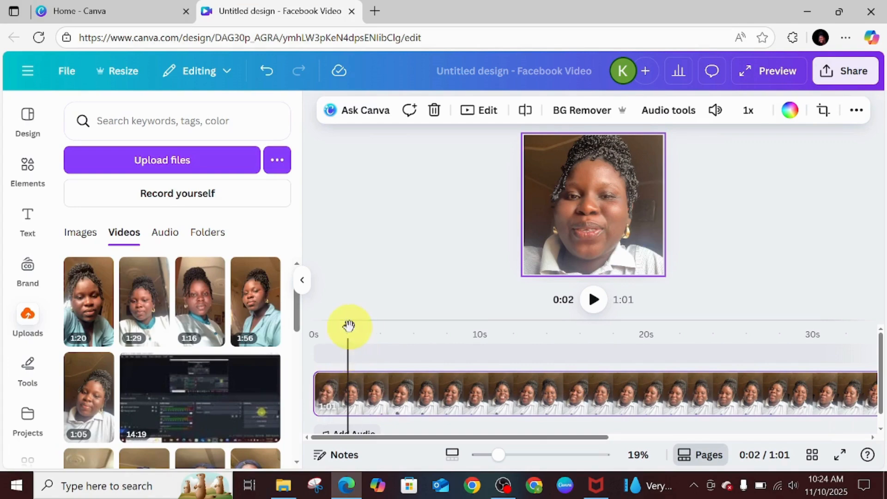
Undo both the deletion and the split of the opening segment, and return the playhead to 0:00
left_click(267, 70)
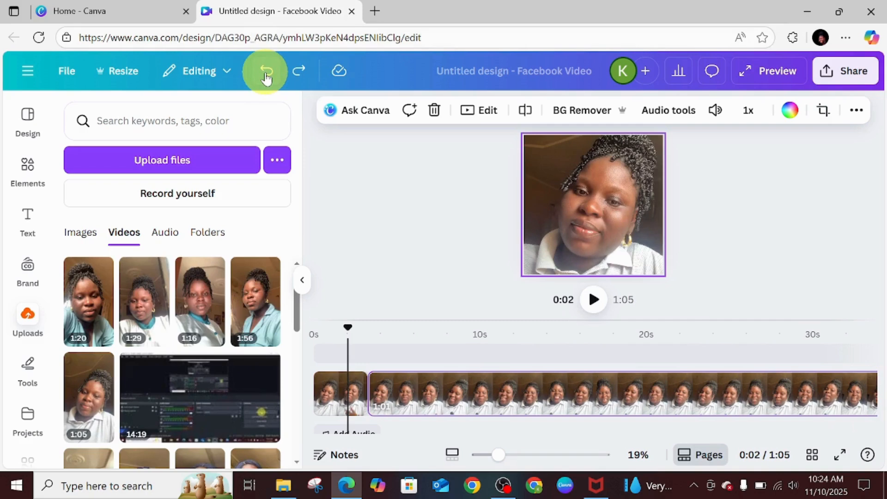
left_click(267, 77)
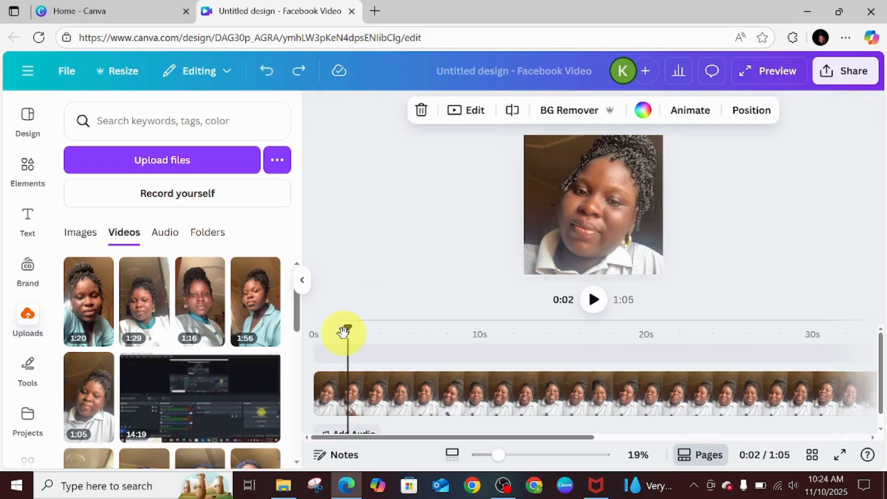
left_click_drag(347, 332, 312, 337)
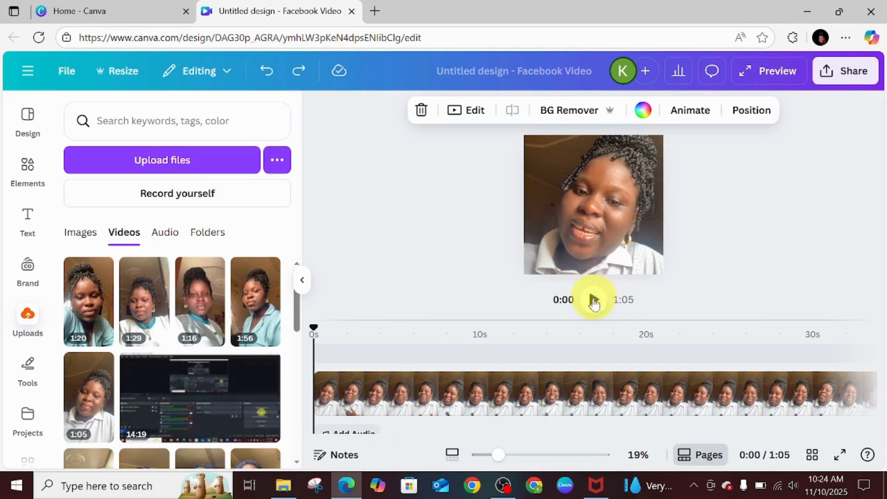
Play the video from the start up to about 0:50 to look for unwanted parts
left_click(594, 301)
left_click(594, 300)
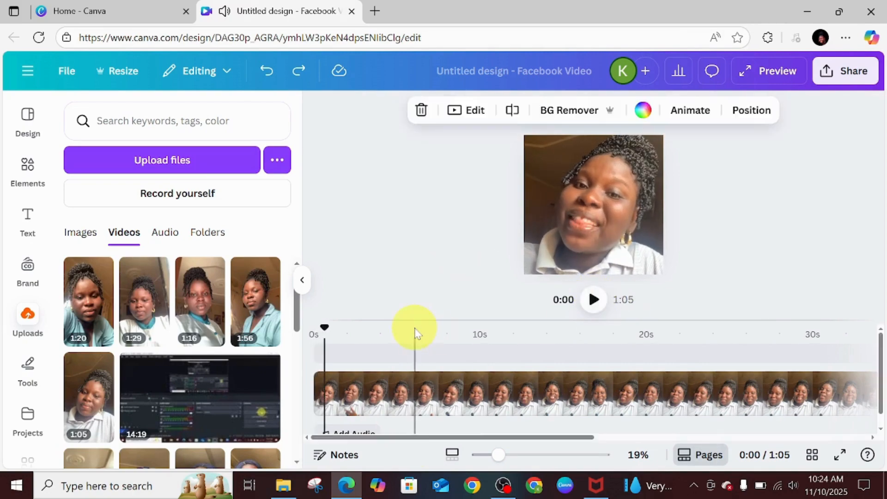
left_click_drag(307, 323, 303, 336)
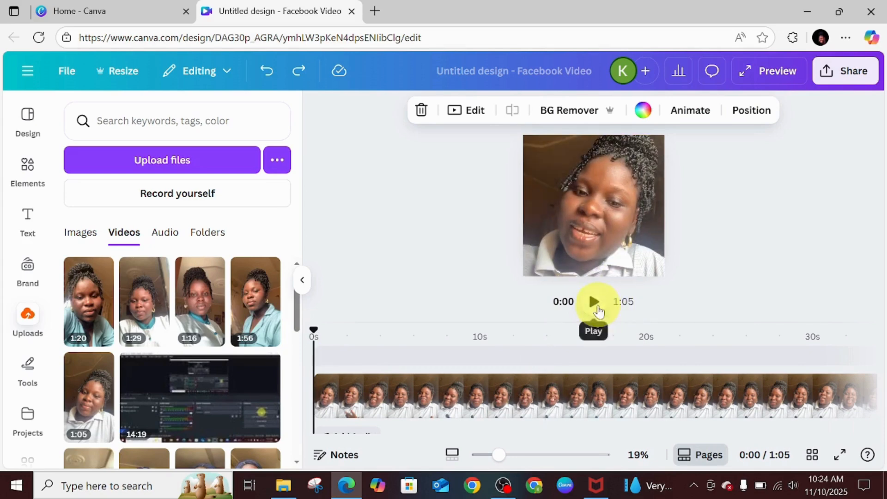
left_click(595, 302)
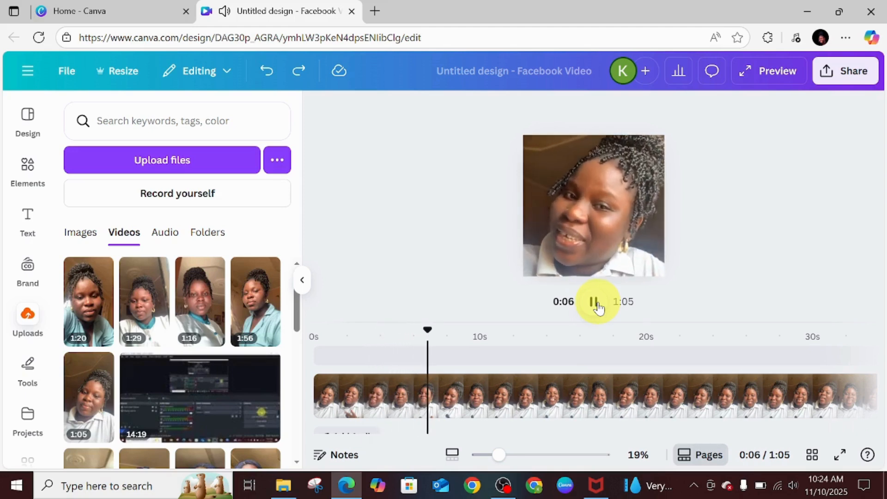
left_click(596, 303)
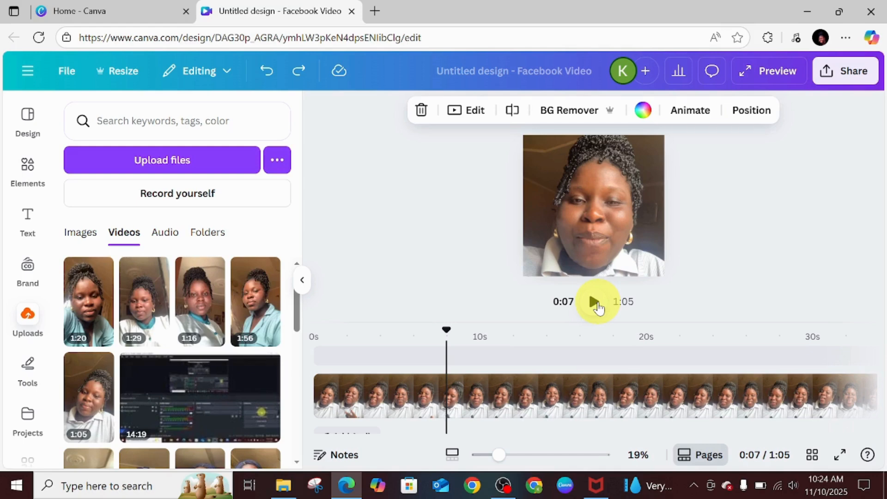
left_click(596, 304)
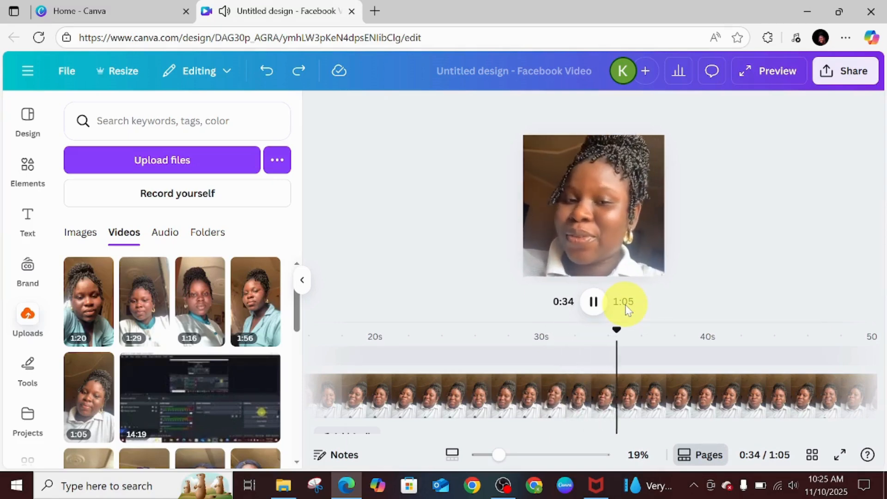
left_click(596, 303)
Replay the video from 0:46 to find where the unwanted part begins and split it at about 0:48
left_click(548, 402)
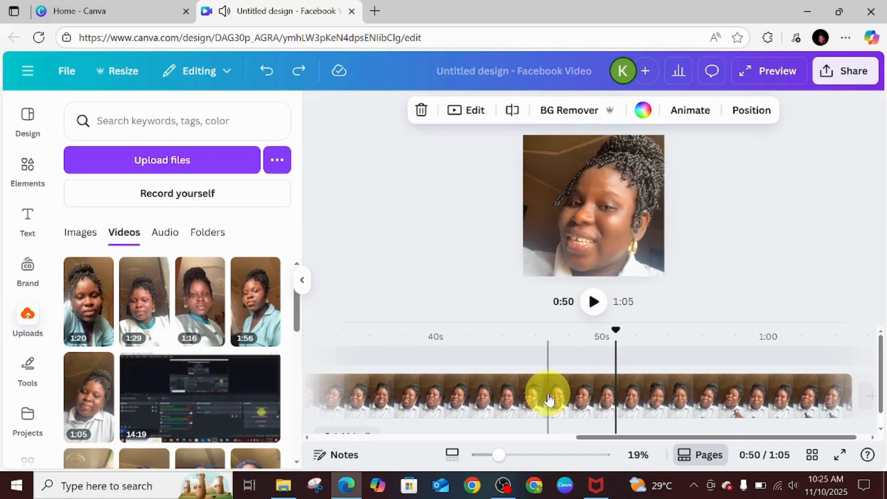
left_click(592, 308)
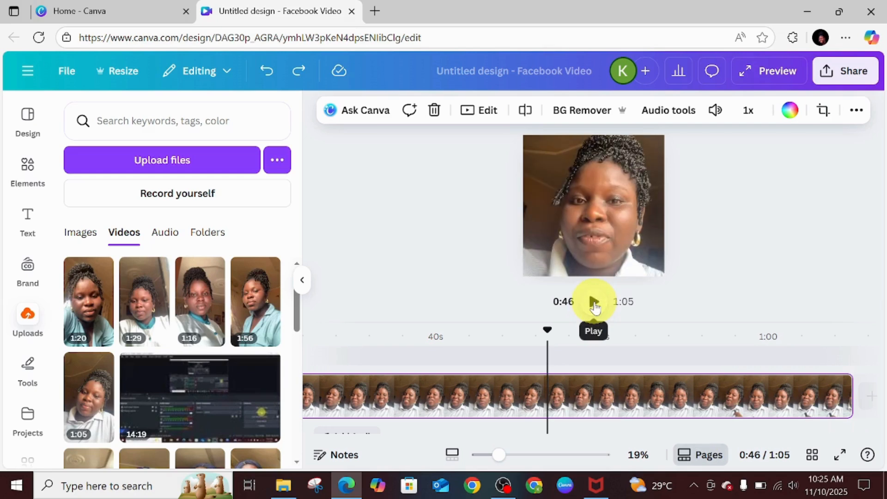
left_click(593, 304)
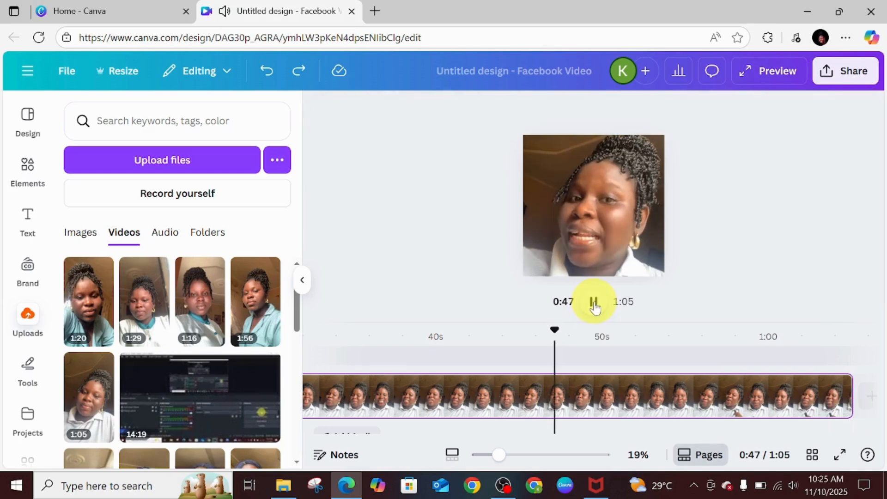
left_click(594, 303)
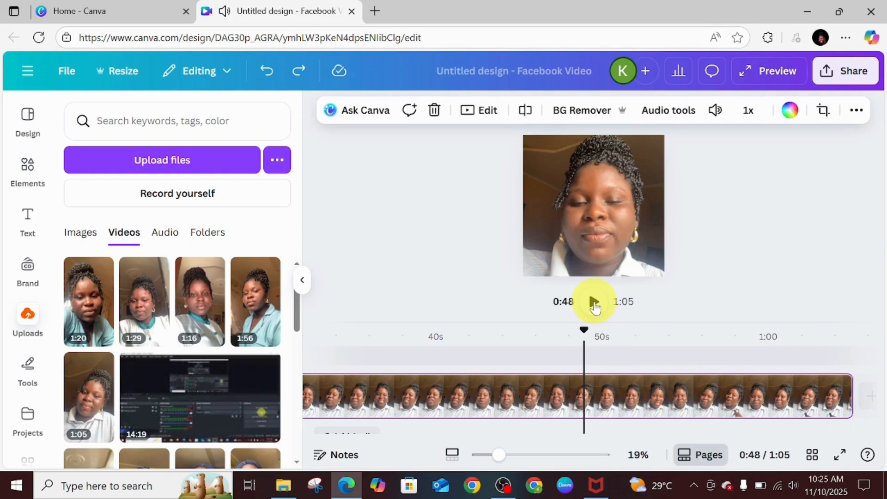
key("s")
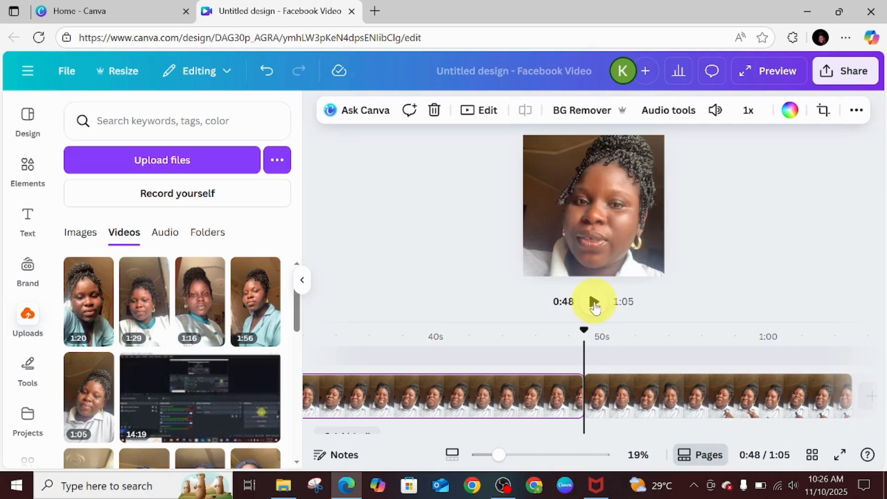
Play on from the split to find where the unwanted part ends and split the video again at about 0:50
left_click(595, 306)
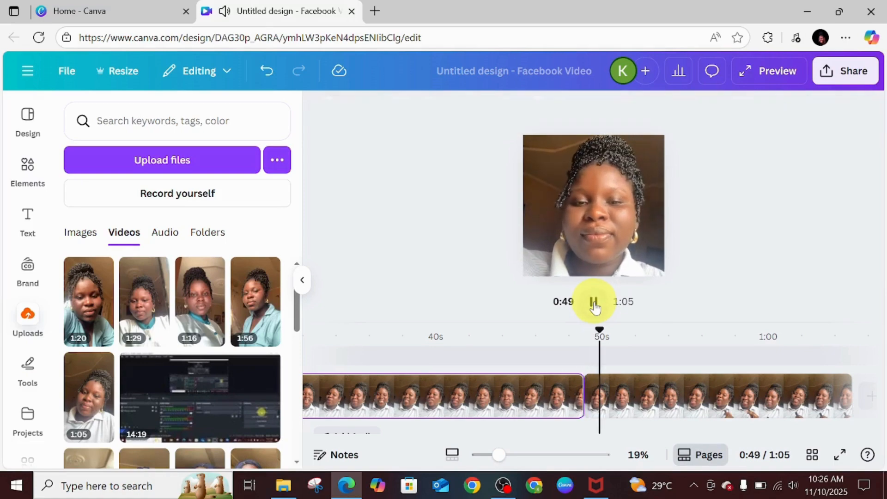
left_click(595, 306)
left_click(595, 306)
left_click(594, 306)
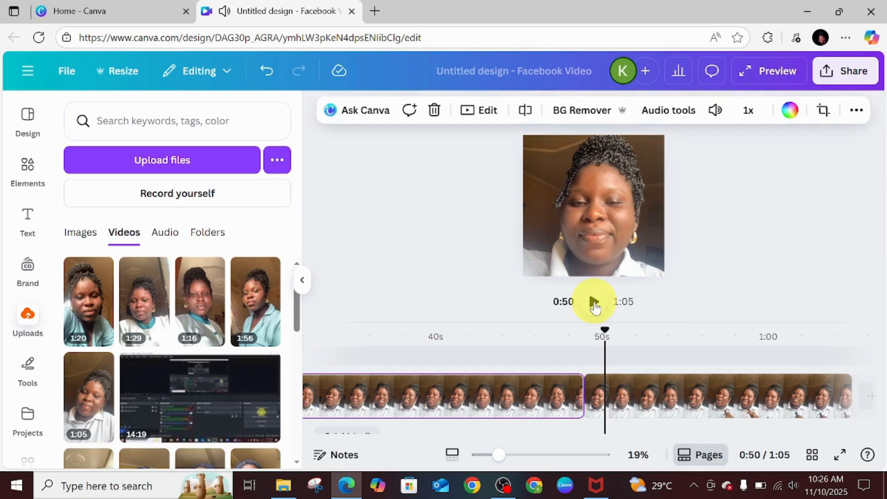
left_click(594, 306)
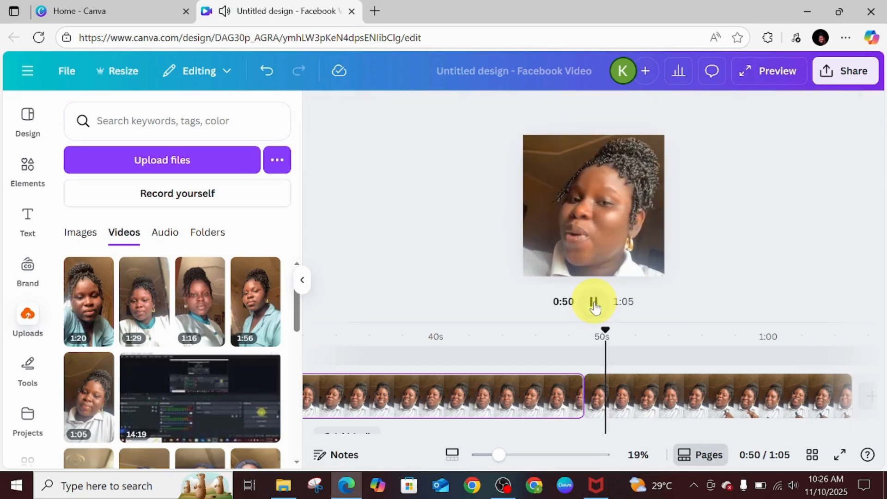
left_click(609, 398)
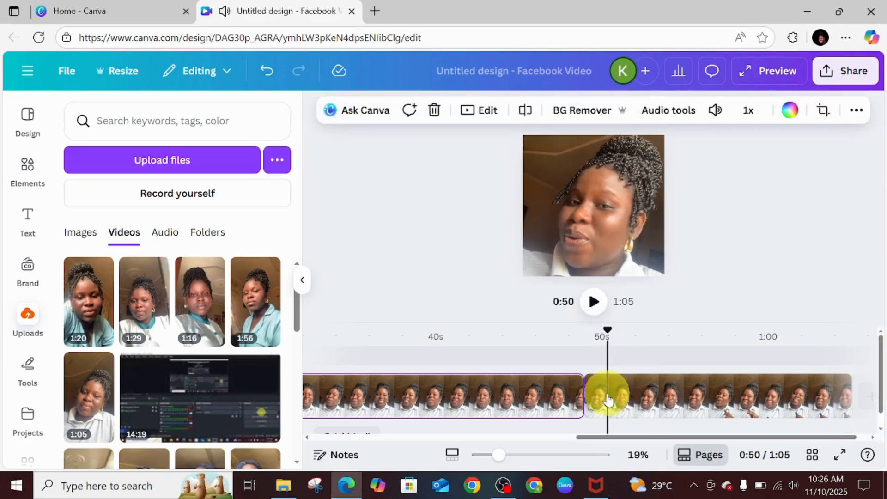
left_click(608, 399)
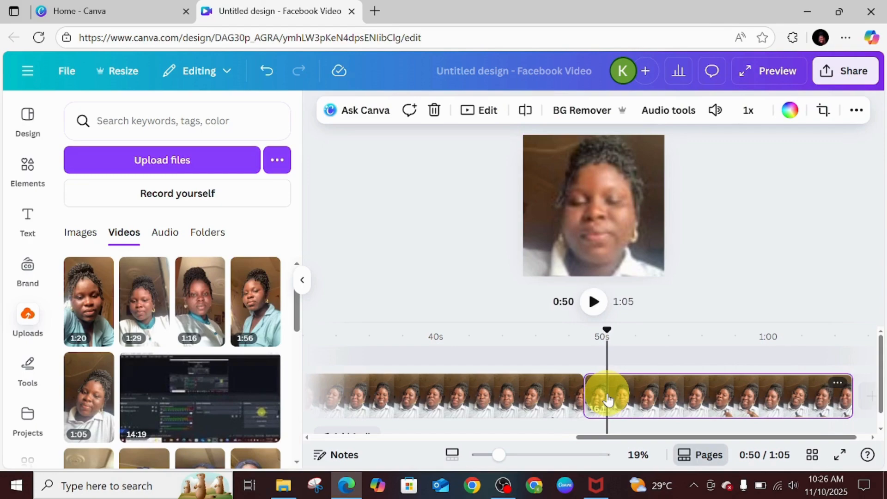
Delete the short segment between the two splits on the timeline
left_click_drag(608, 399, 599, 386)
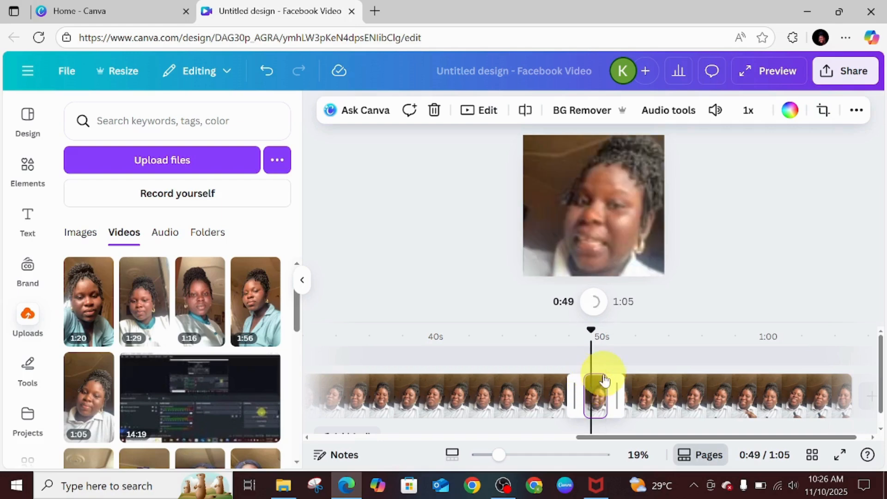
right_click(599, 386)
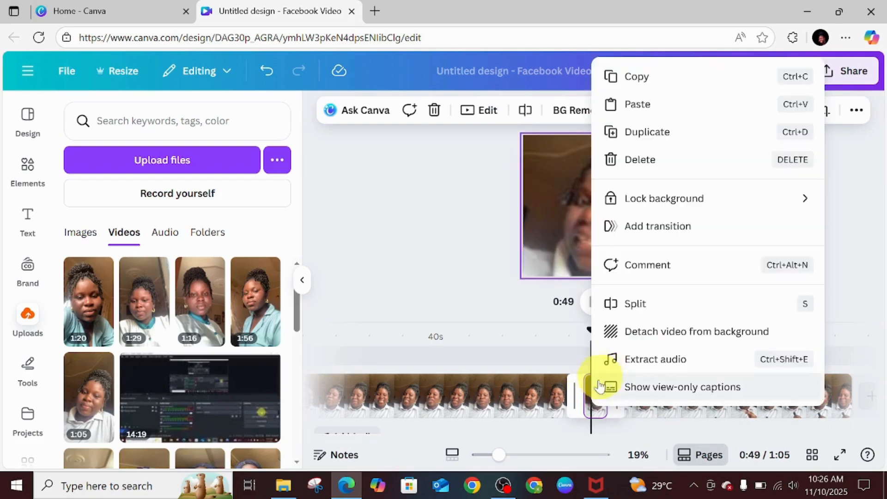
left_click(642, 160)
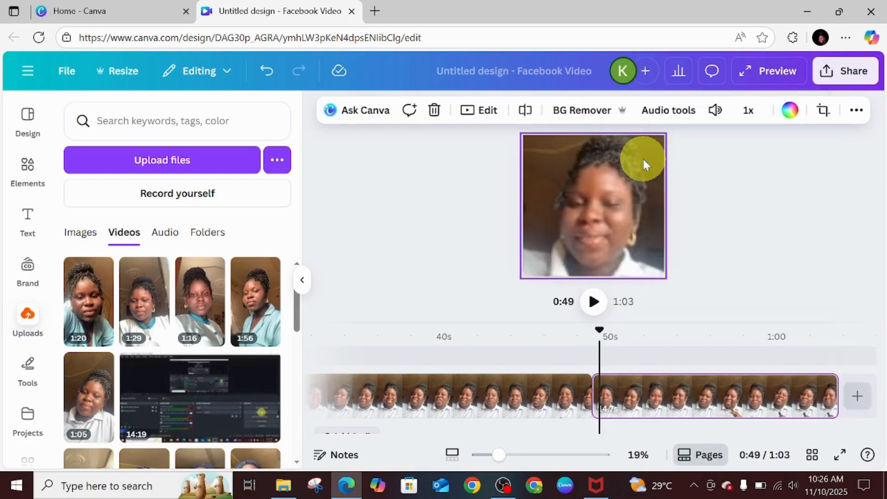
Play the video from 0:47 across the new cut, and replay the part just after it
left_click(578, 405)
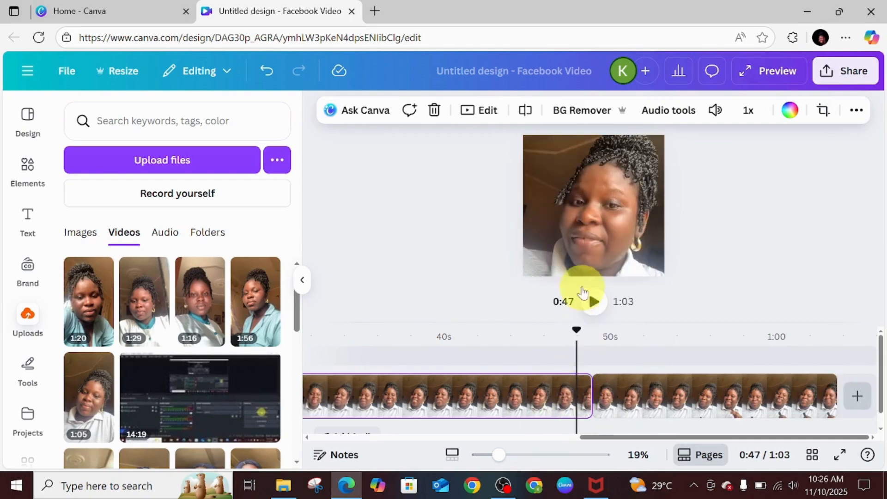
left_click(594, 302)
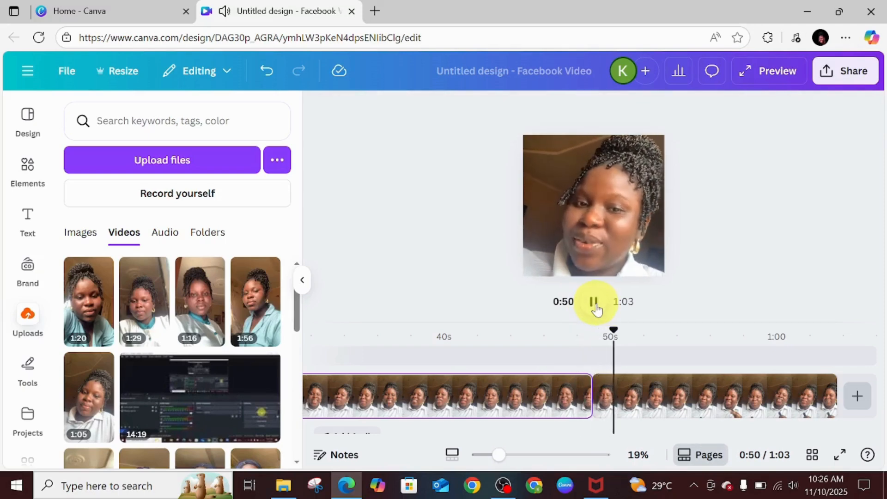
left_click(611, 405)
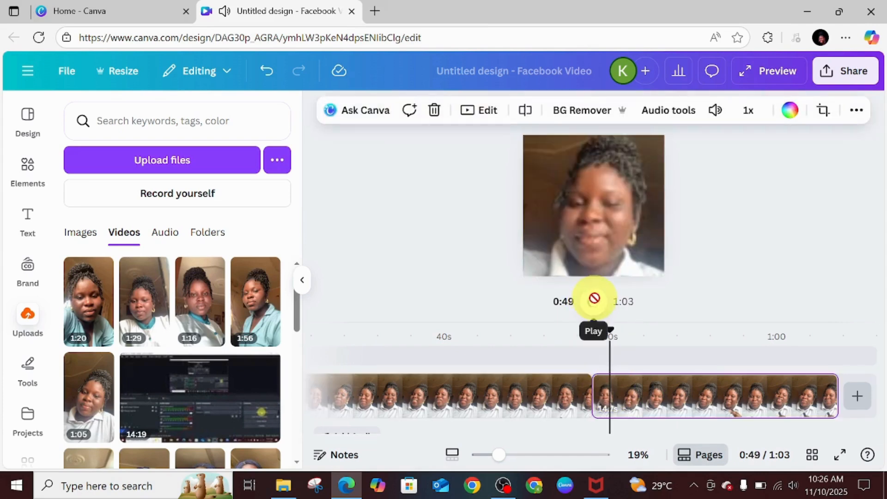
left_click(595, 303)
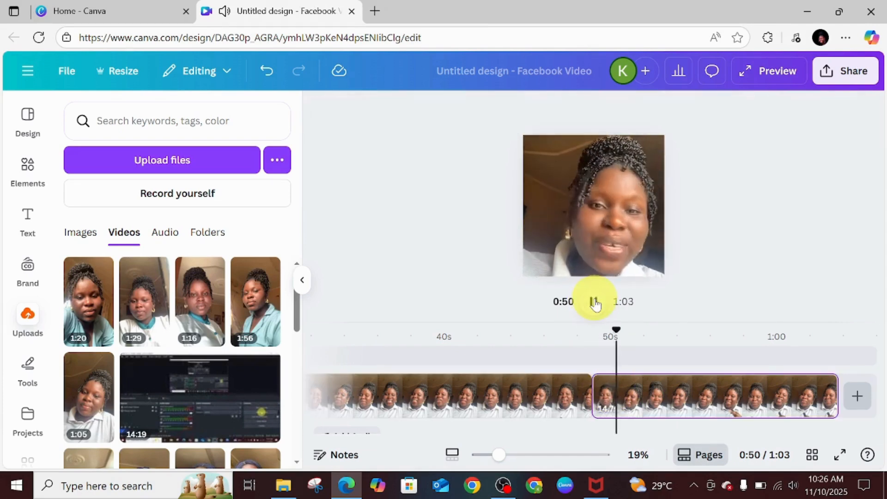
Split the video at about 0:50 and delete the short segment between this split and the previous cut
left_click(620, 407)
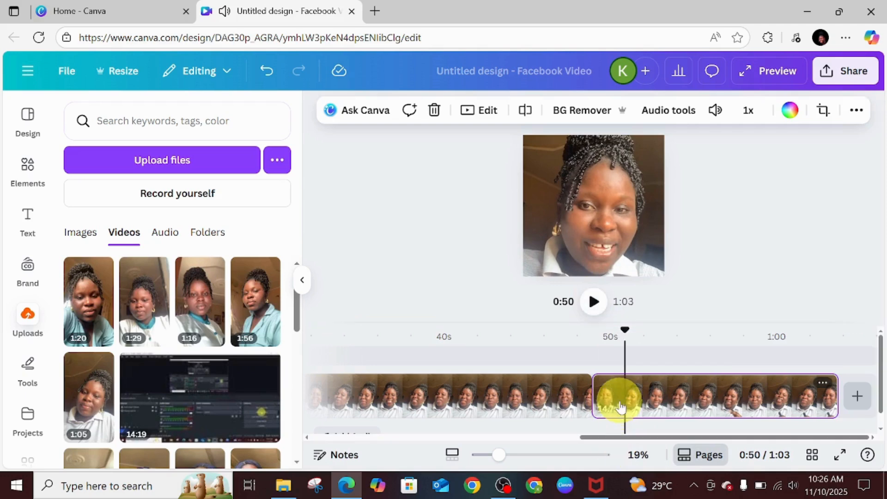
left_click_drag(619, 407, 603, 395)
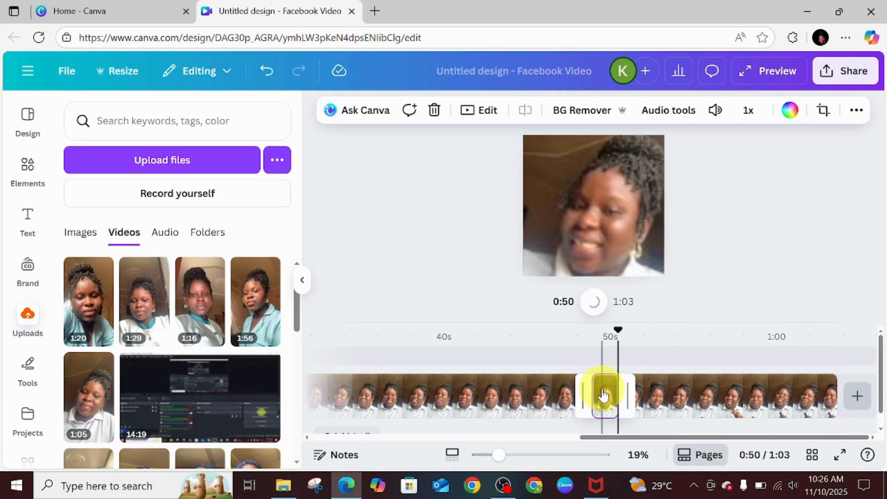
left_click(602, 392)
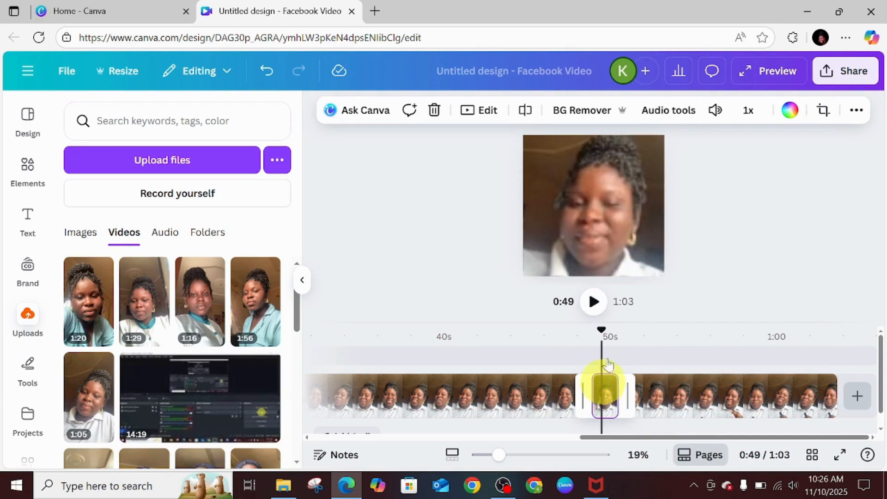
right_click(607, 371)
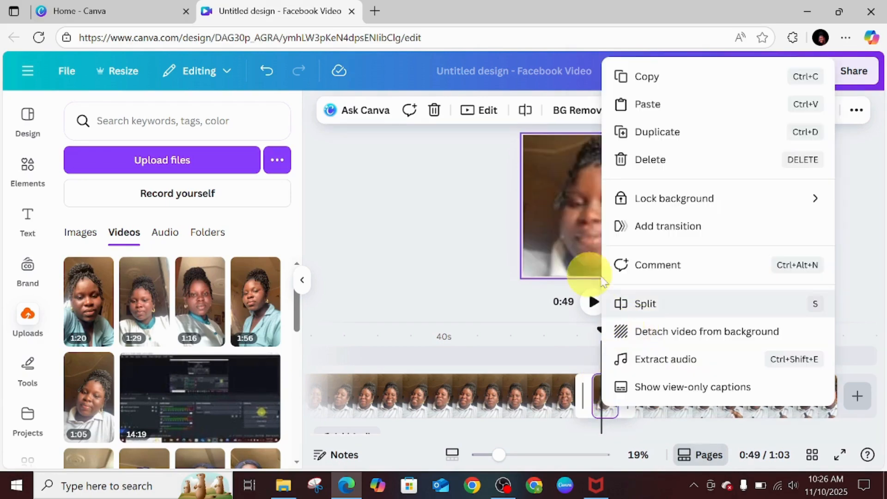
left_click(645, 161)
Play the video from 0:47 across the new cut, and replay the part after it from 0:49
left_click(563, 410)
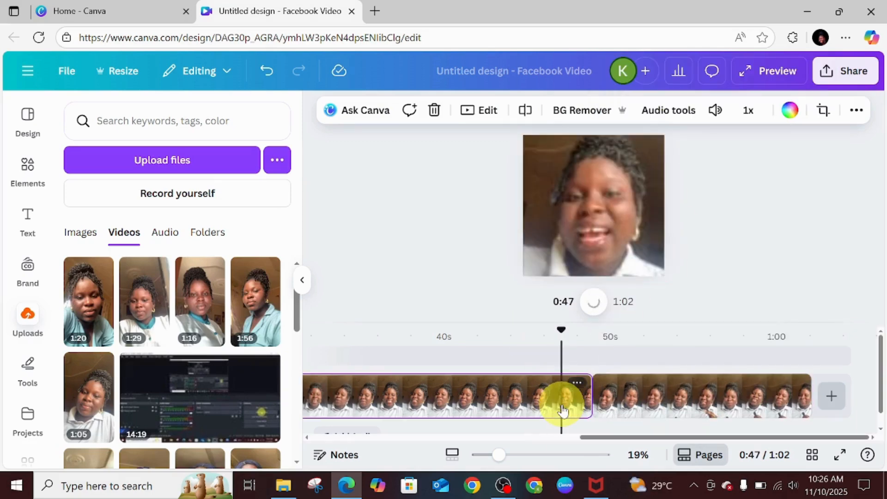
left_click(596, 301)
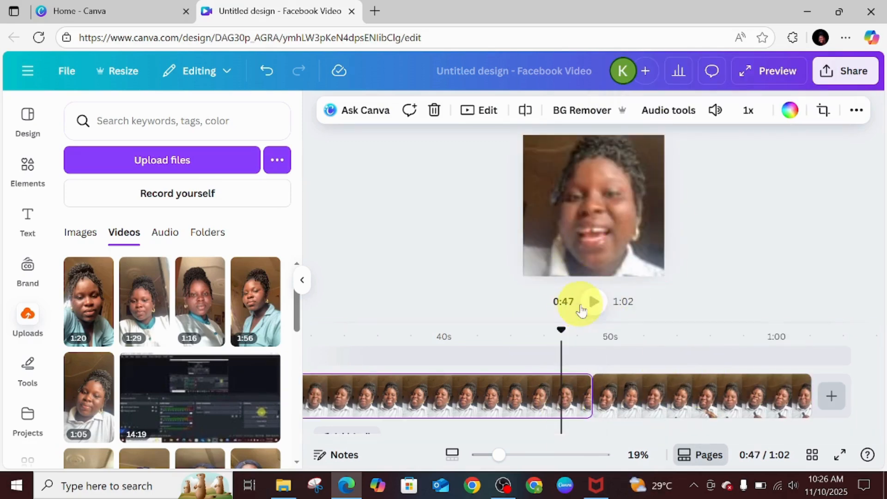
left_click(595, 302)
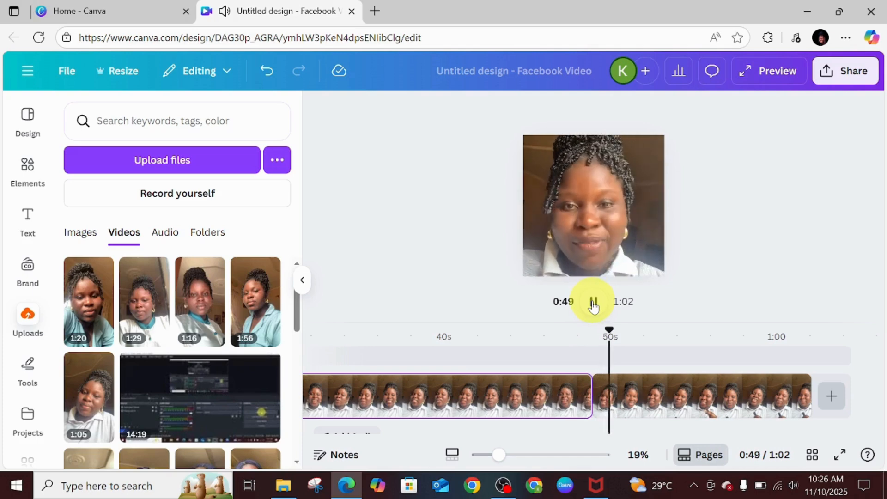
left_click(594, 302)
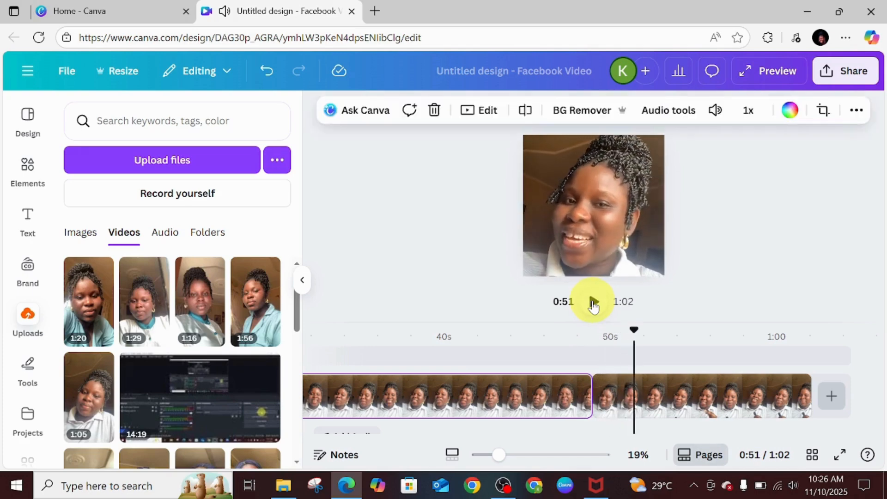
left_click(609, 396)
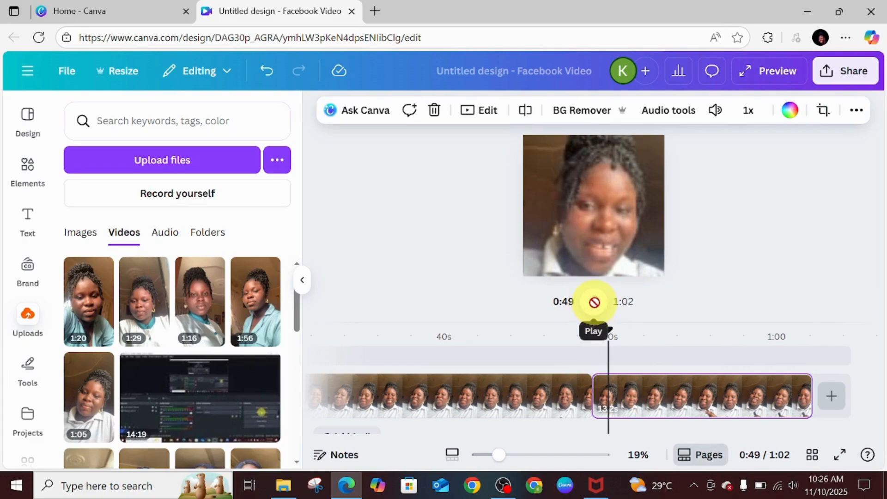
left_click(594, 302)
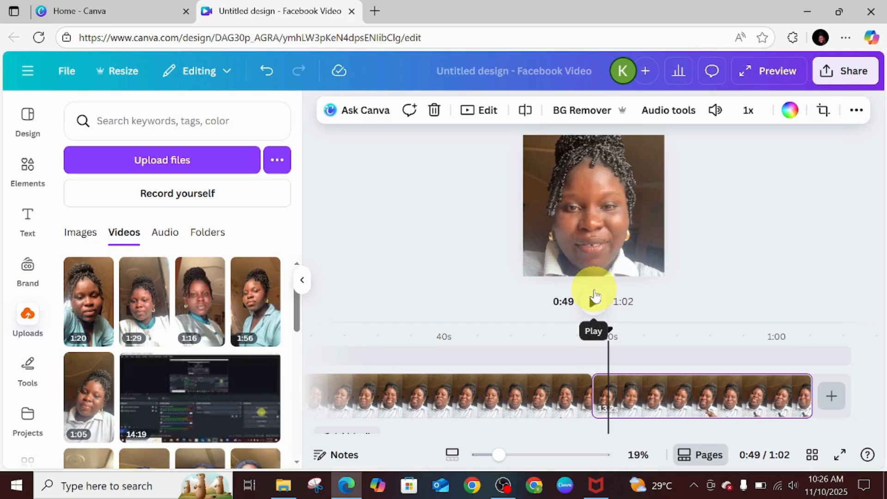
left_click(594, 298)
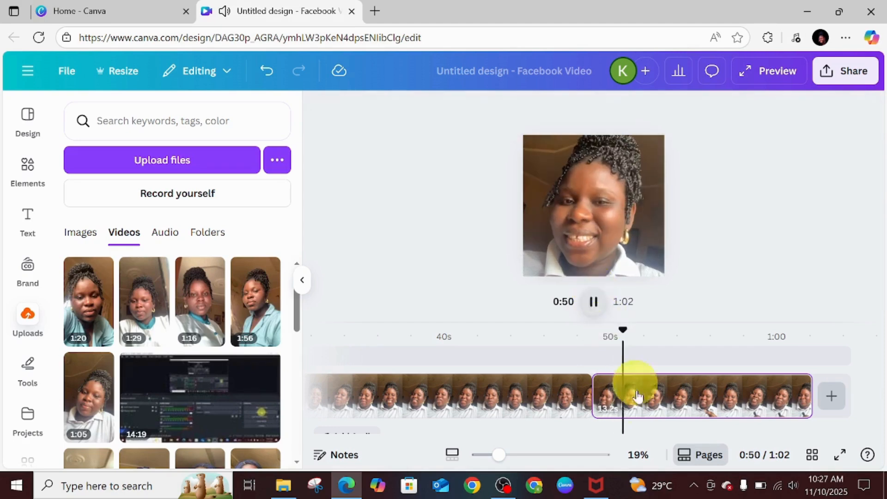
left_click(593, 308)
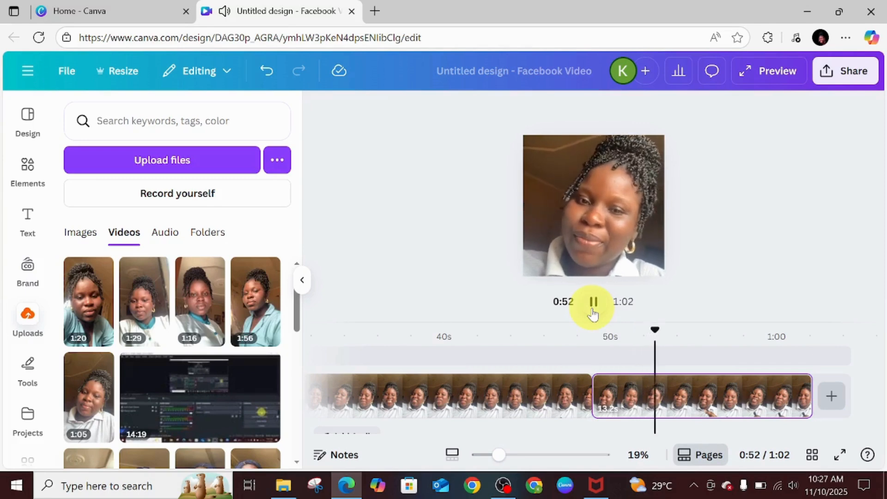
left_click(593, 303)
Replay from 0:49 to find where the unwanted part ends, split at about 0:50, and delete the short segment before the split
left_click(606, 390)
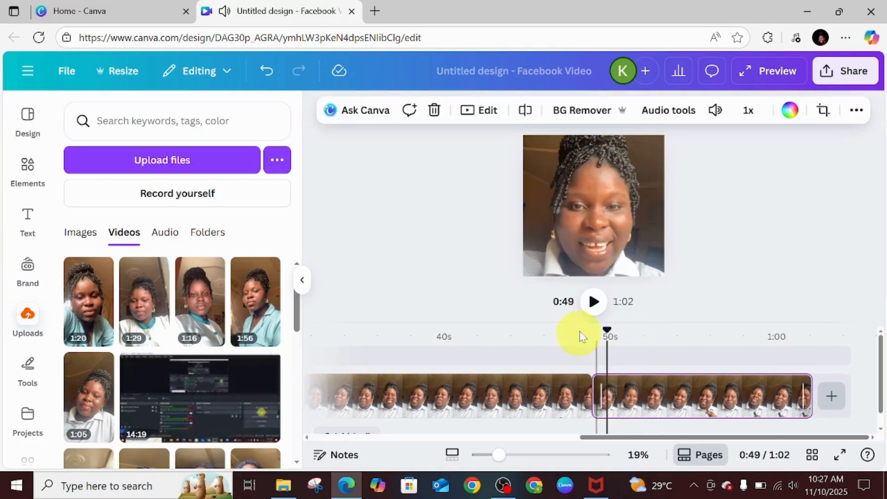
left_click(594, 305)
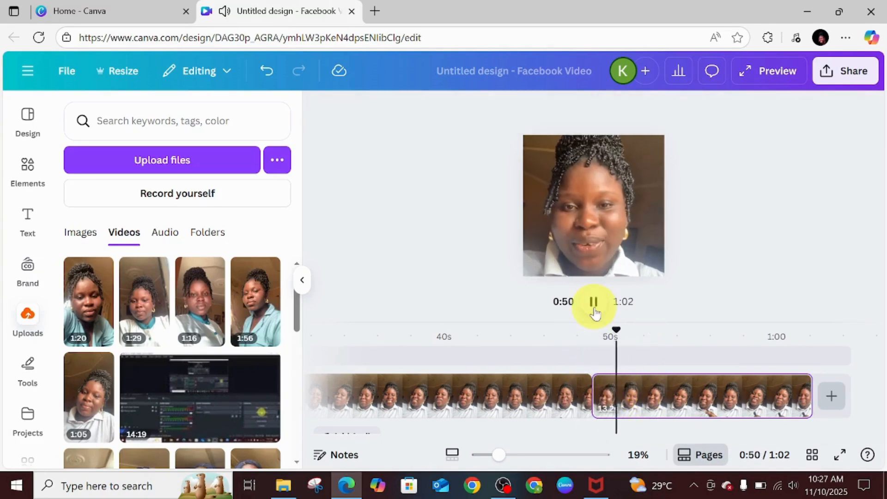
left_click(594, 303)
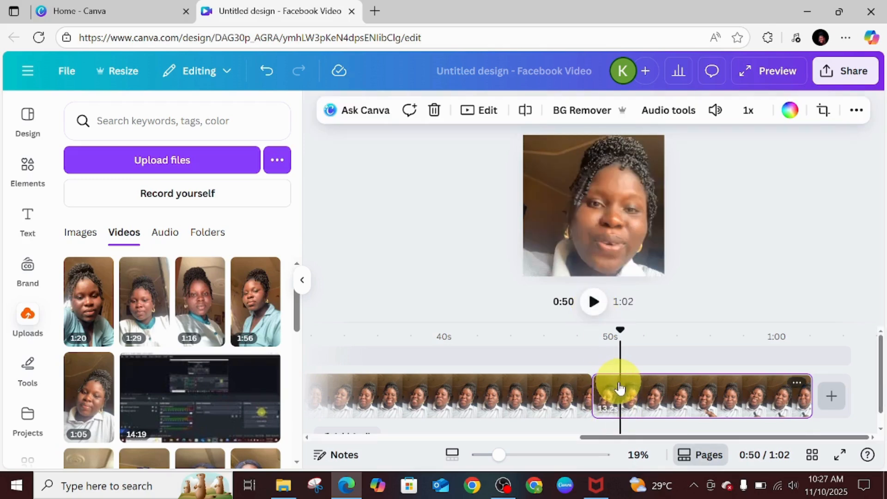
left_click_drag(619, 388, 606, 387)
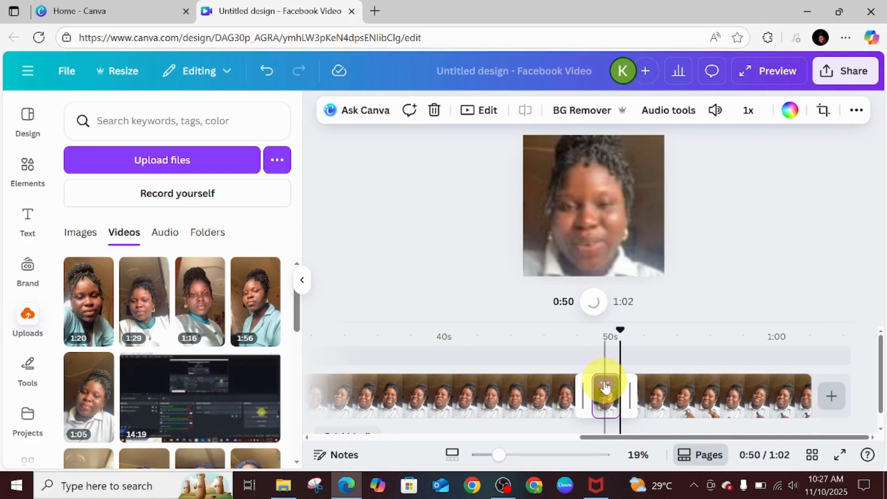
left_click(605, 416)
right_click(607, 415)
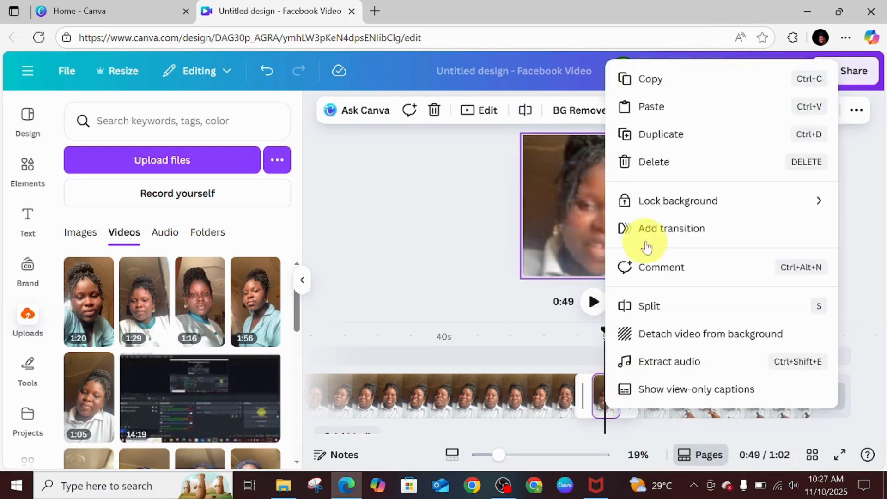
left_click(639, 161)
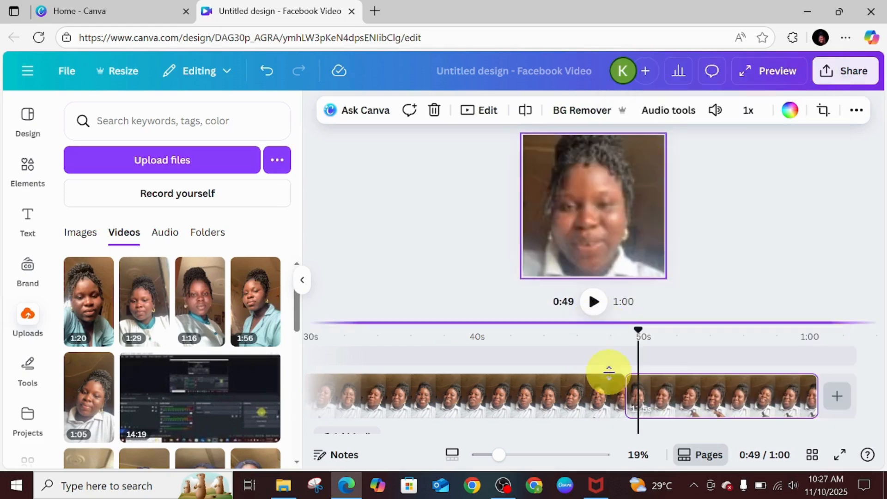
Play the video from 0:47 towards its end and split it at about 0:58, where the closing unwanted part begins
left_click(600, 400)
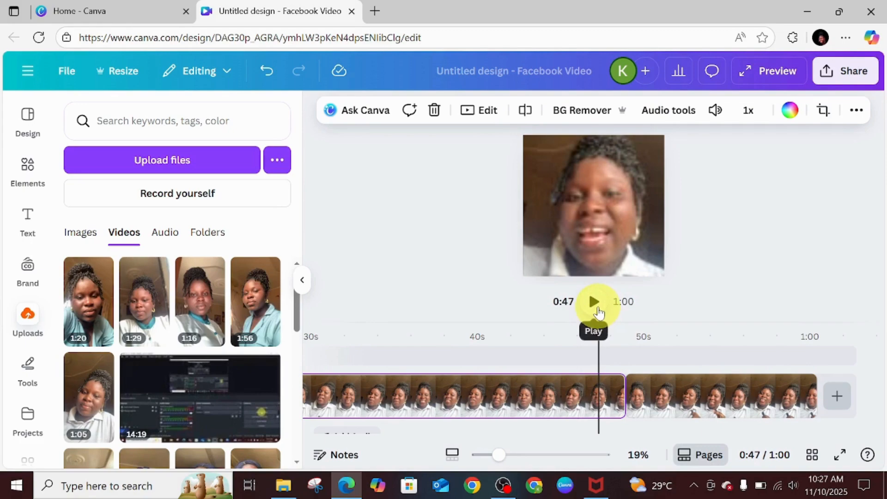
left_click(594, 299)
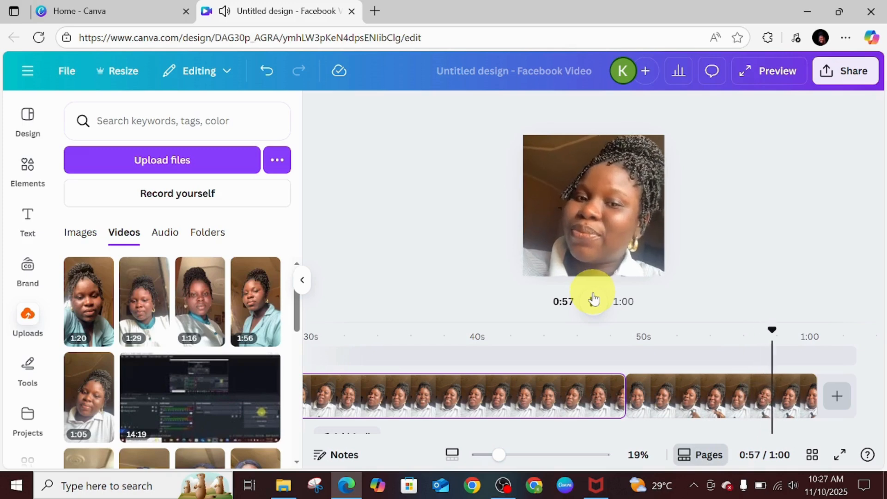
left_click(594, 300)
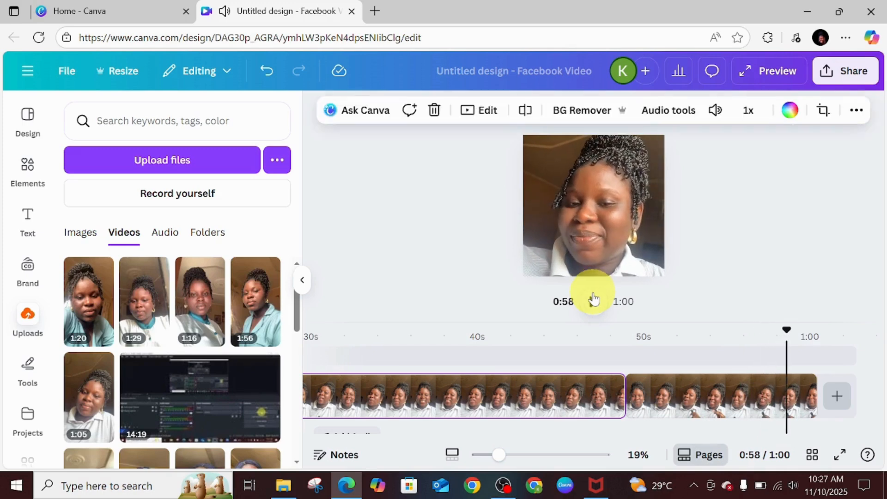
left_click(594, 300)
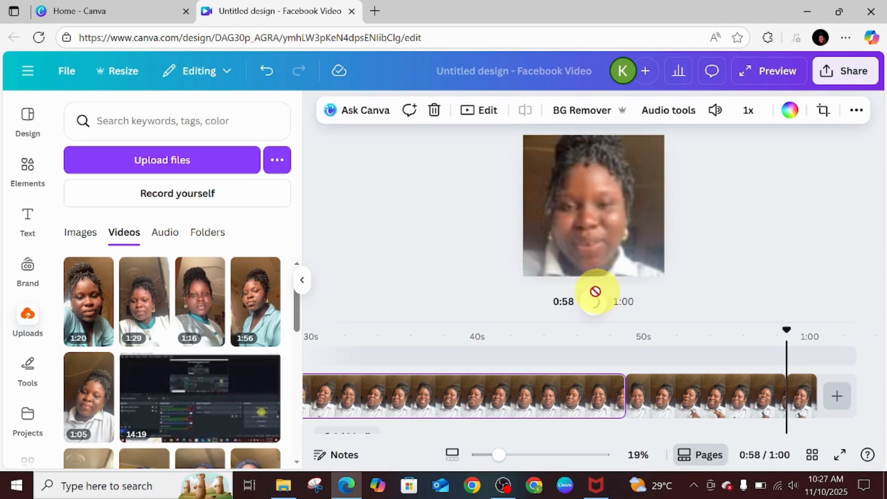
Play the final segment after the 0:58 split through to the end and delete it
left_click(594, 301)
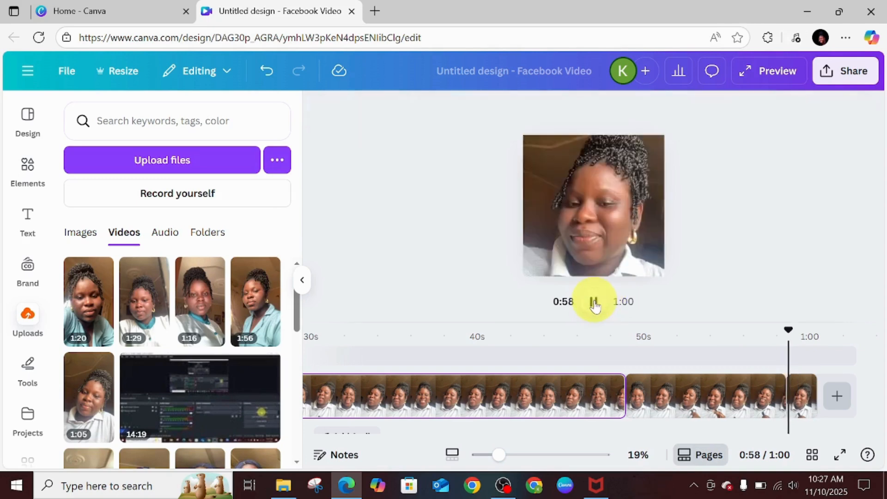
left_click(797, 398)
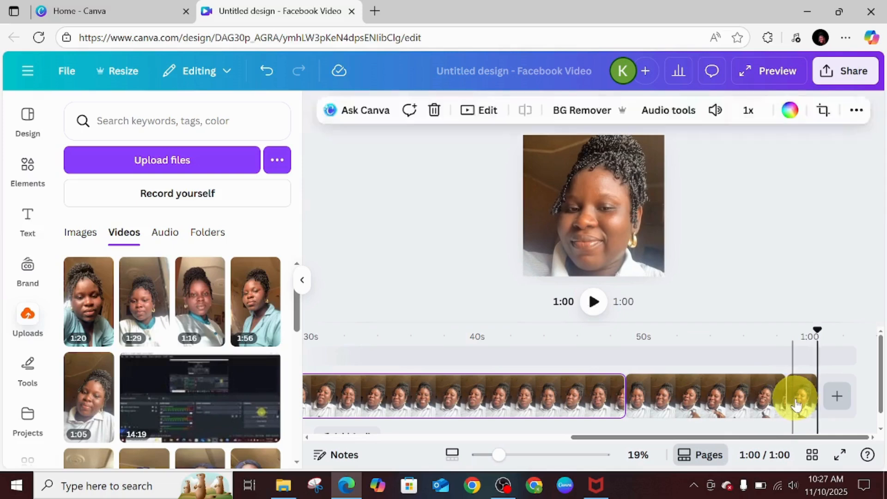
right_click(801, 376)
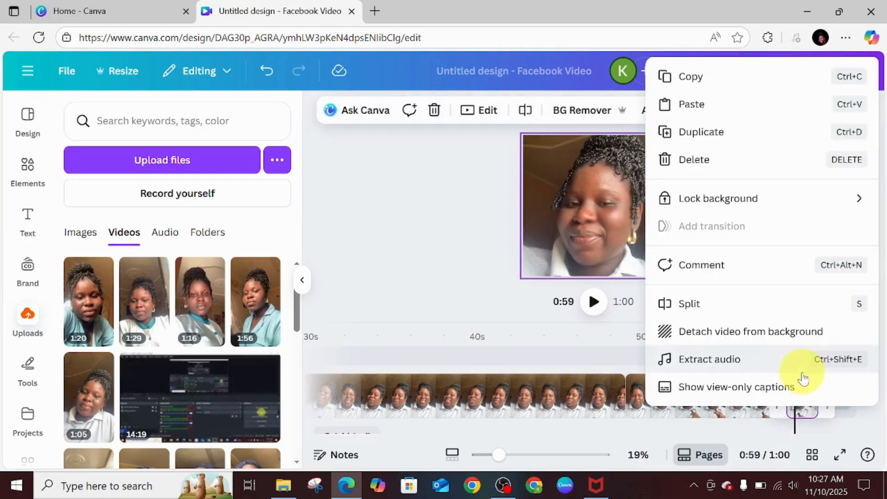
left_click(694, 158)
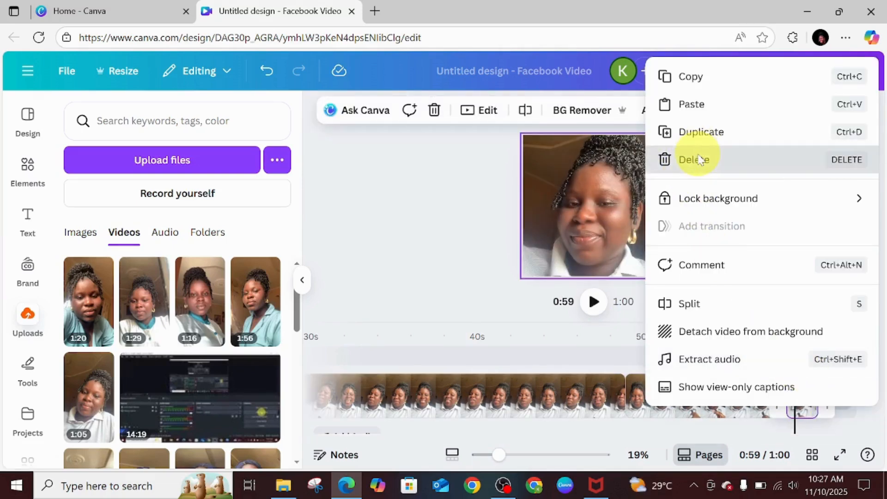
Return to the beginning of the timeline and play the whole edited video to review the cuts
left_click_drag(687, 436, 400, 466)
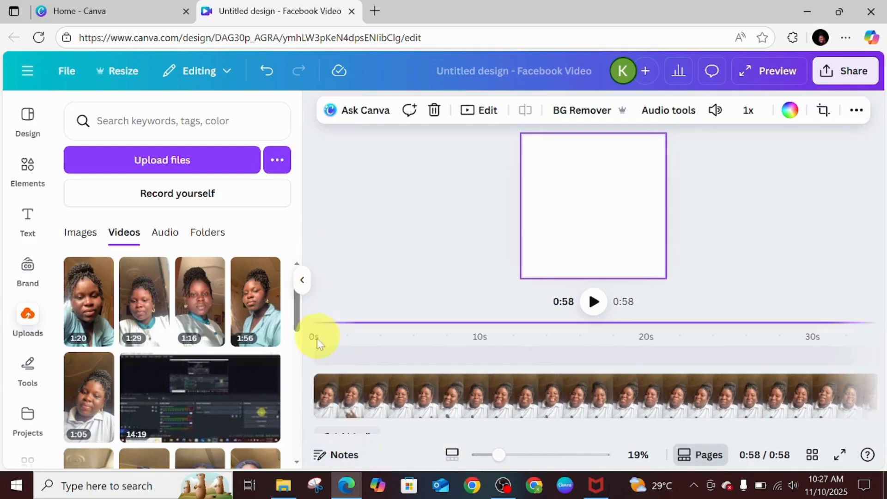
left_click(313, 387)
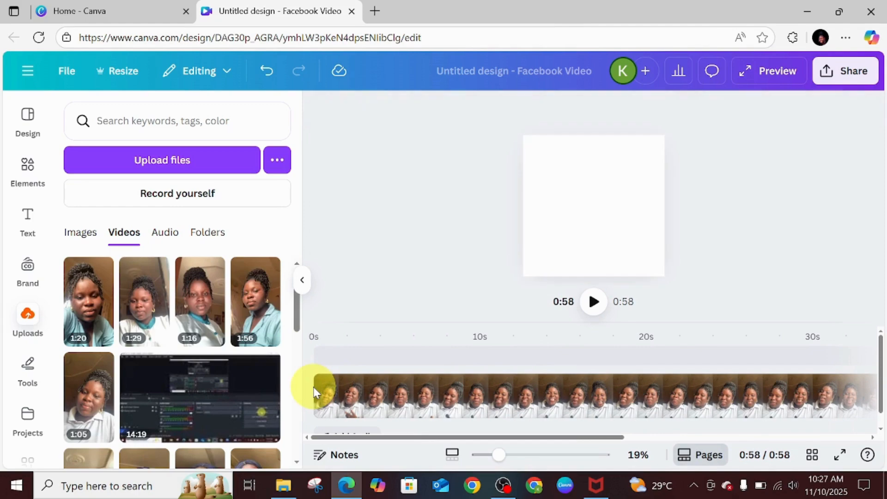
left_click(318, 389)
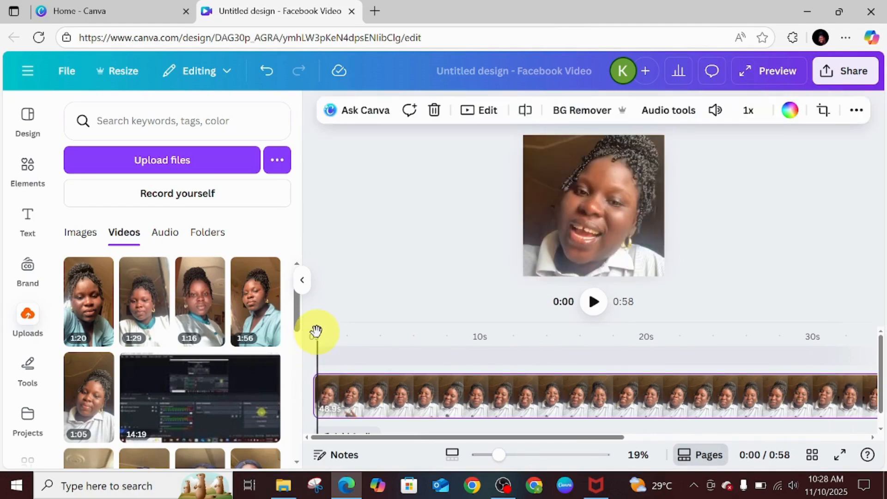
left_click(591, 301)
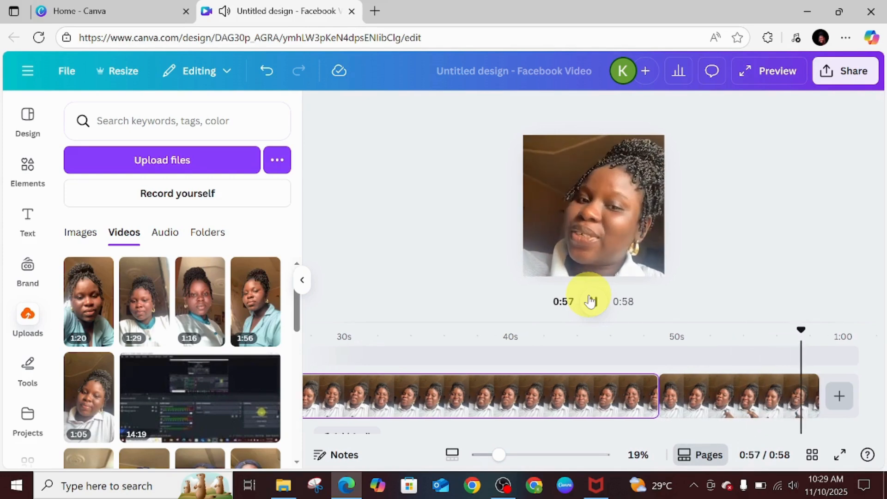
left_click(591, 302)
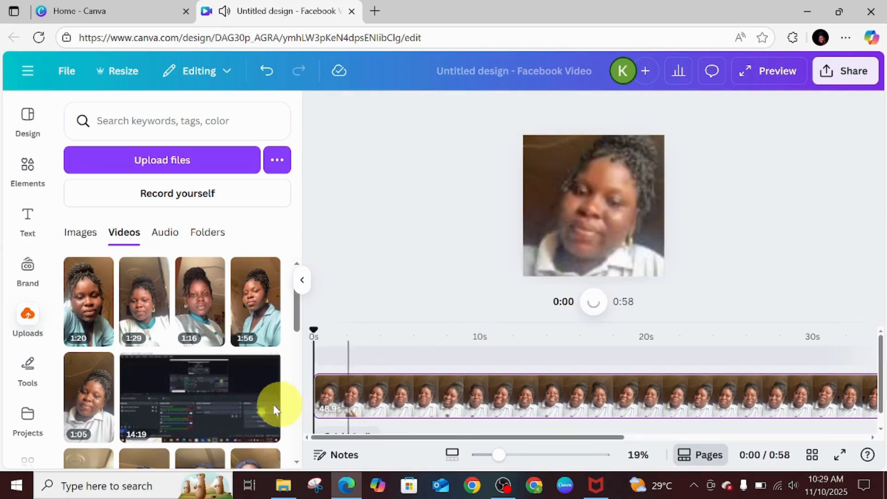
Select the first segment with the playhead at 0:00 and turn on Enhance voice for its audio
left_click(331, 413)
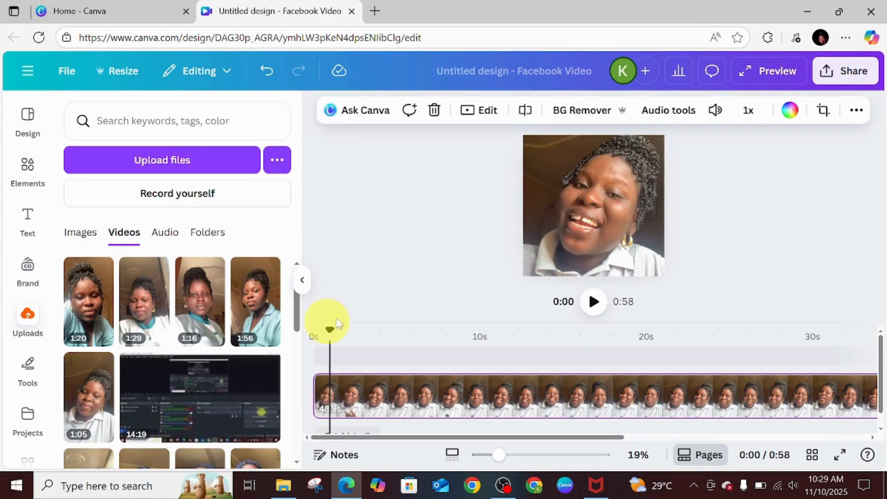
left_click_drag(335, 329, 314, 330)
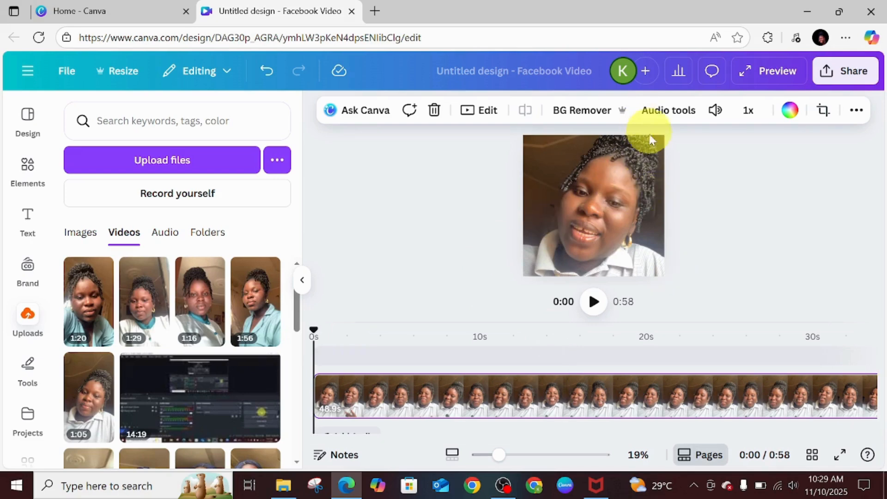
left_click(697, 112)
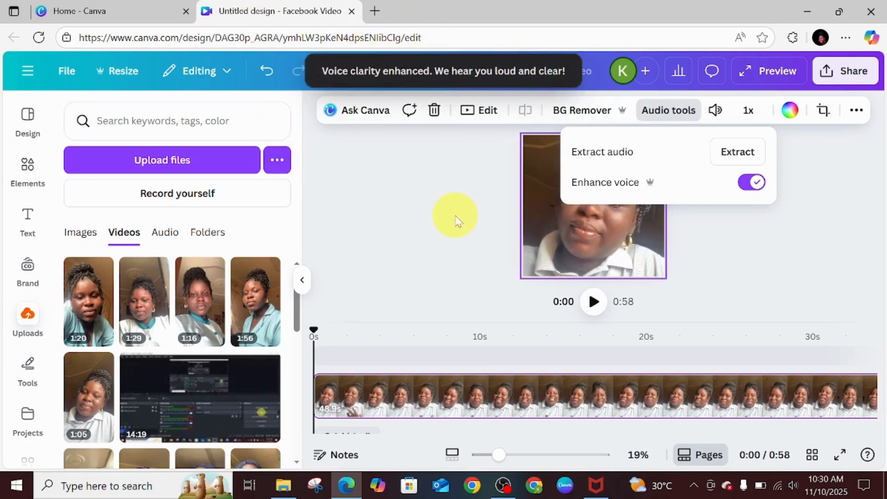
left_click(553, 243)
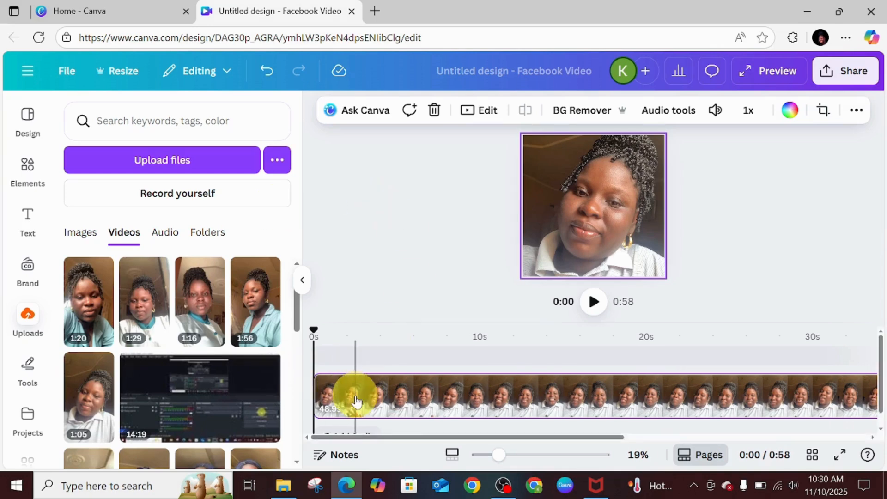
Open the Captions feature, select all suitable videos with speech, and generate captions for them
left_click(18, 226)
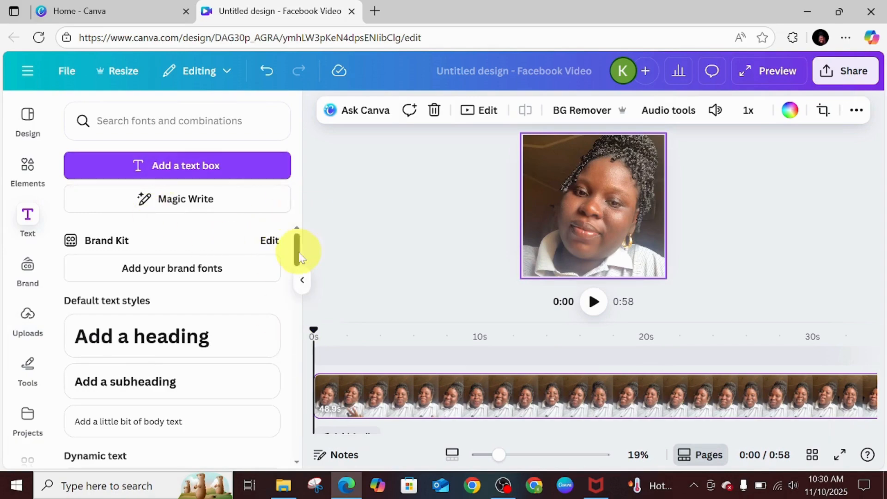
left_click_drag(300, 257, 301, 281)
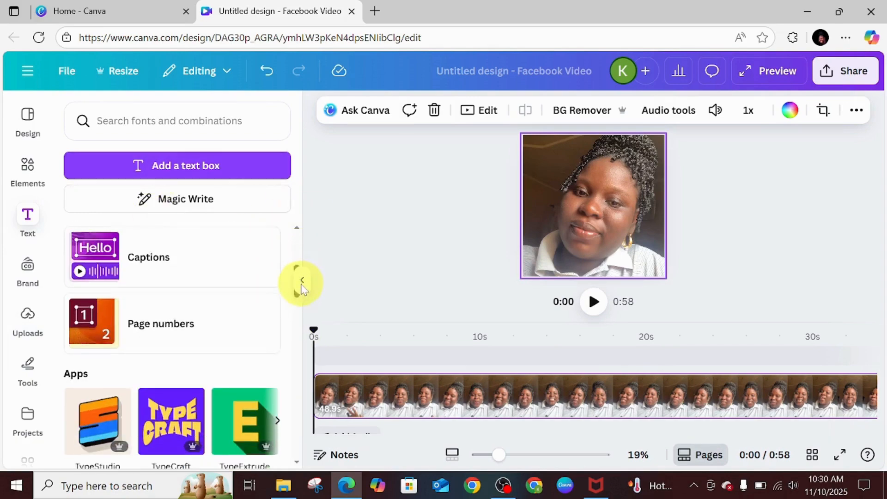
left_click(175, 271)
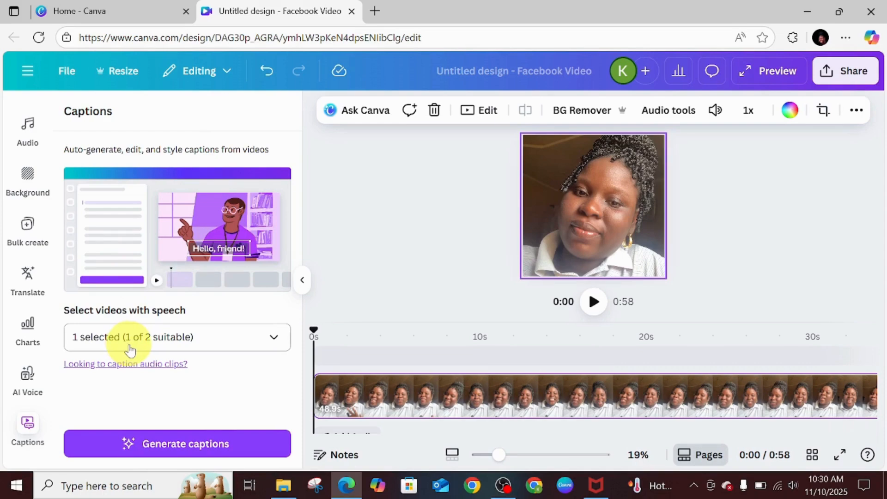
left_click(275, 339)
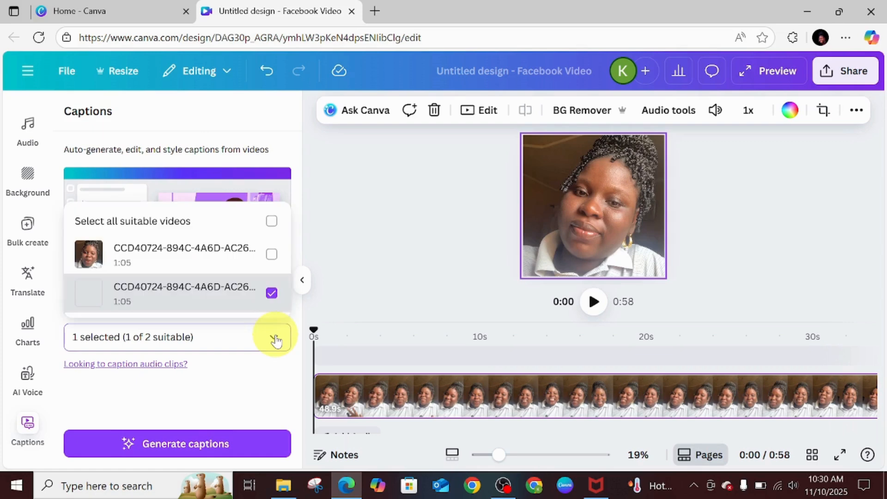
left_click(272, 221)
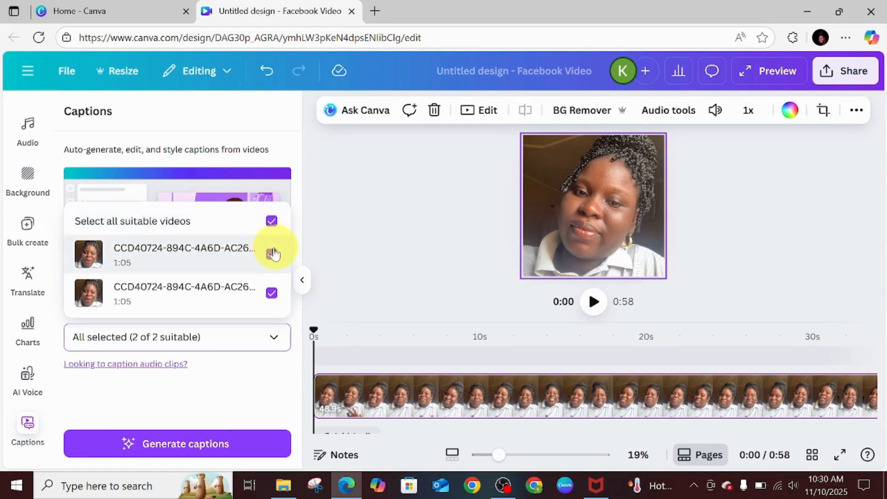
left_click(174, 442)
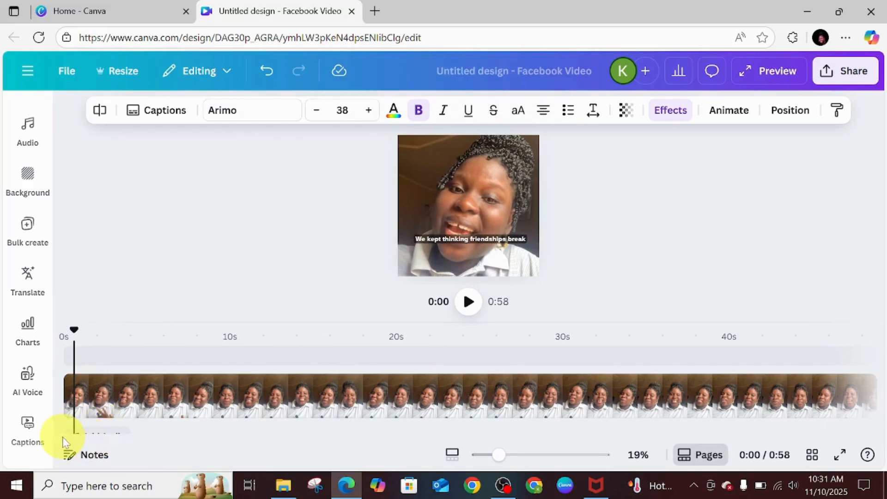
Move the captions to the lower edge of the video and apply a Typewriter animation on enter at a reduced speed
left_click(470, 241)
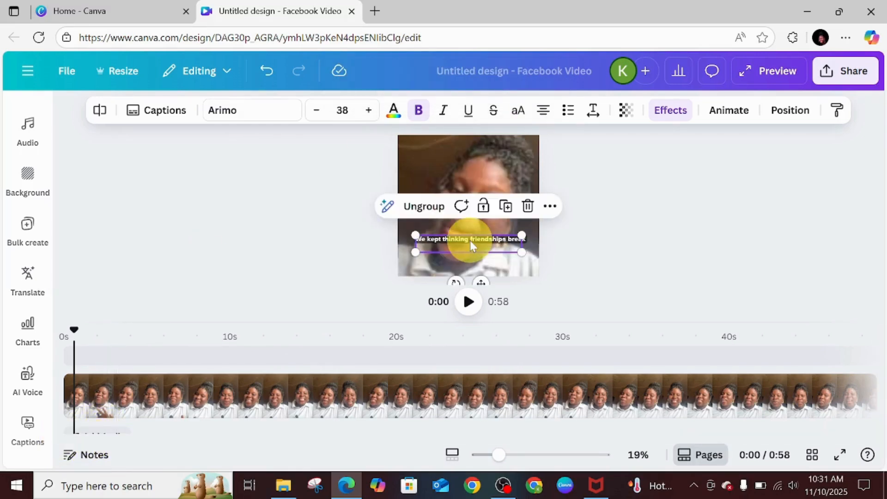
left_click_drag(470, 243, 468, 265)
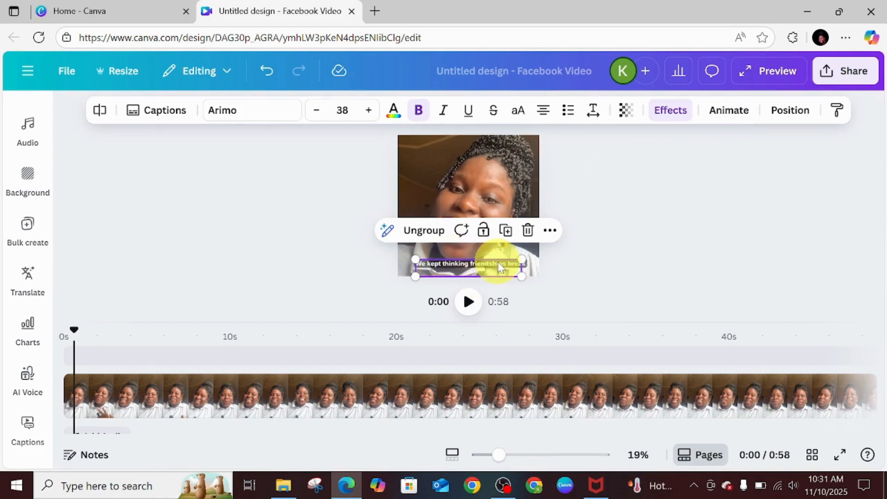
left_click(742, 117)
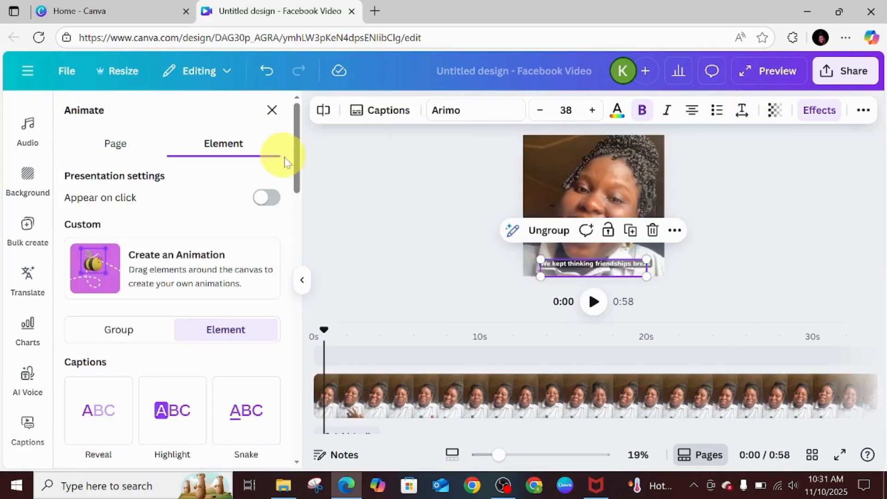
left_click_drag(296, 178, 297, 293)
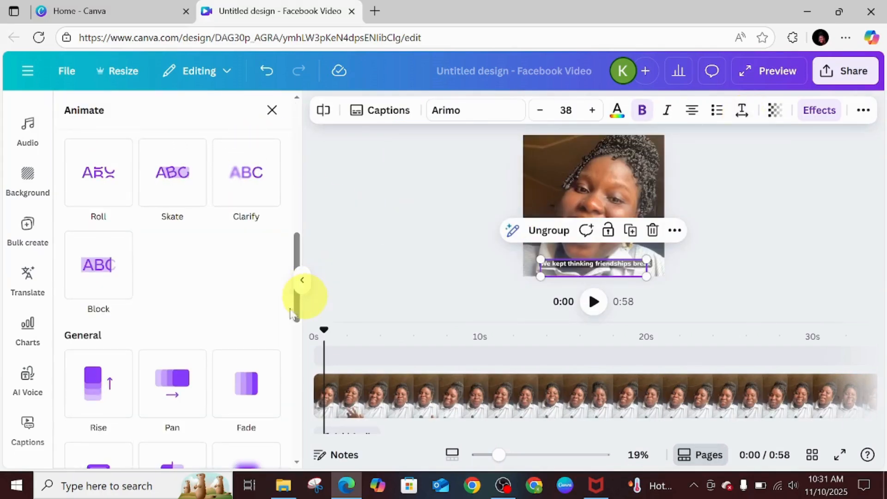
left_click_drag(297, 245, 337, 202)
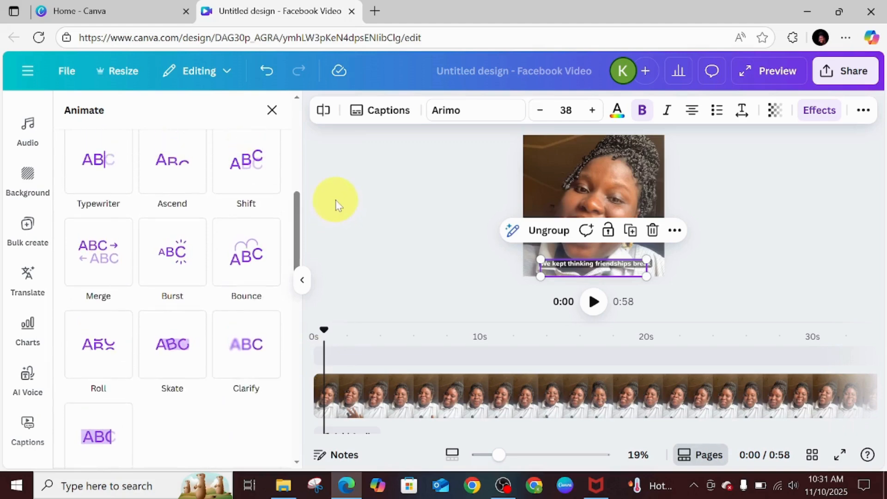
left_click(101, 164)
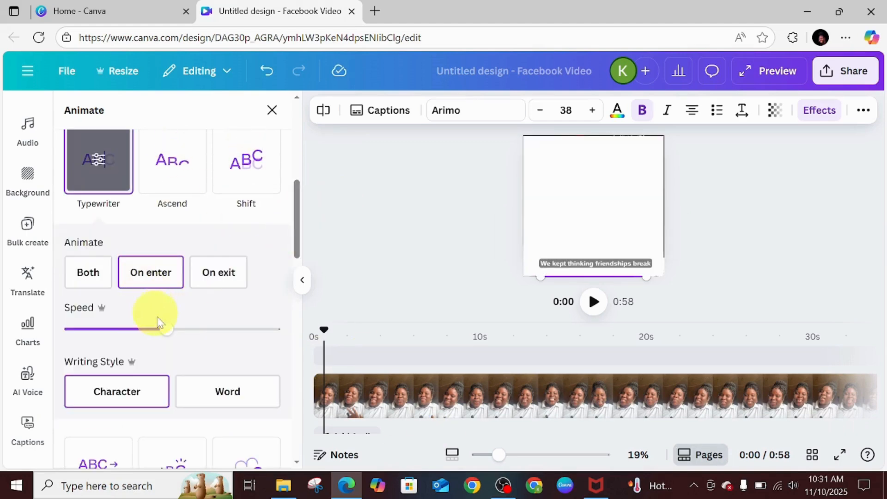
left_click_drag(157, 342, 95, 332)
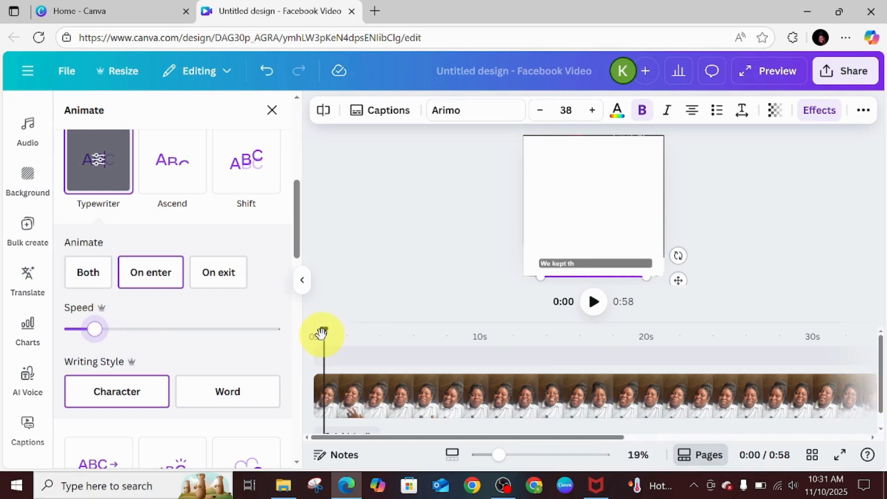
Return to 0:00 and play the captioned video to about 0:22 to check the animation and caption wording
left_click_drag(299, 334, 288, 340)
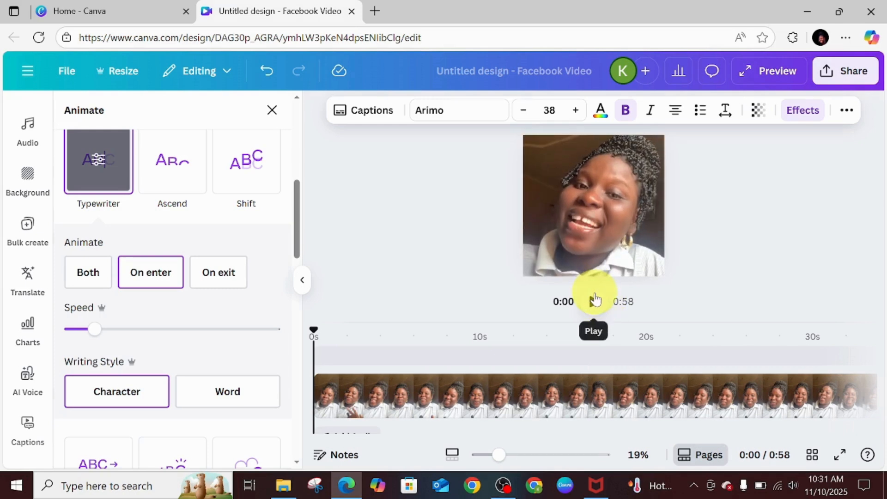
left_click(595, 300)
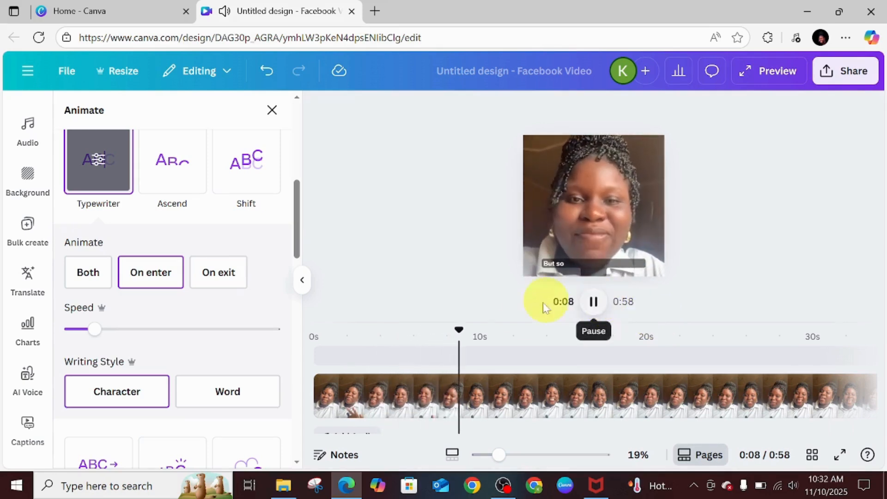
left_click(592, 275)
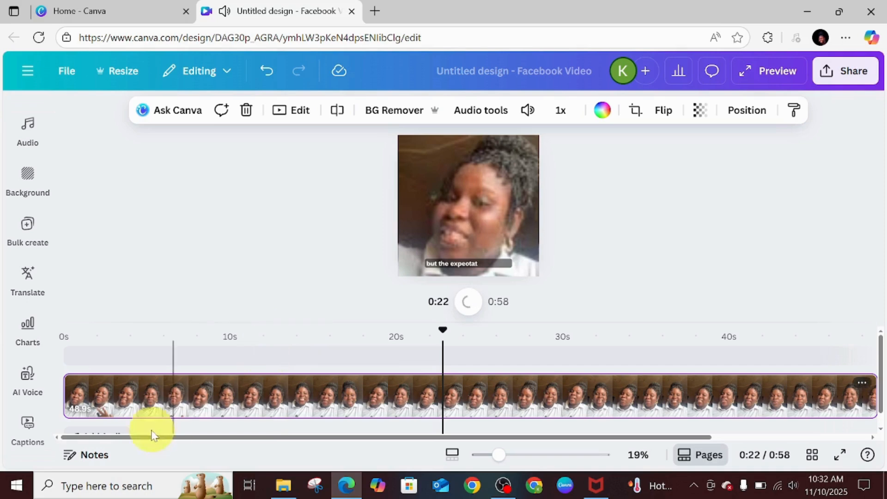
Go to the caption at 0:05 and correct its last word so it reads "or big fight, or betrayal that trends."
left_click(155, 400)
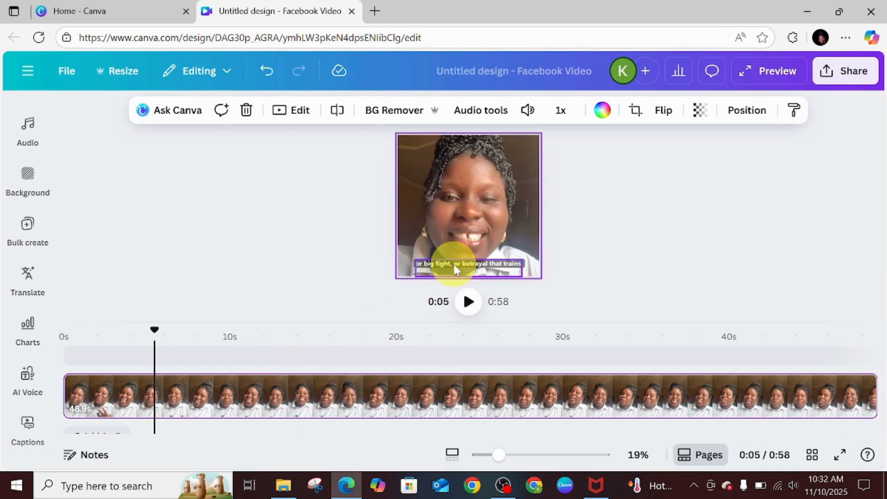
left_click(520, 264)
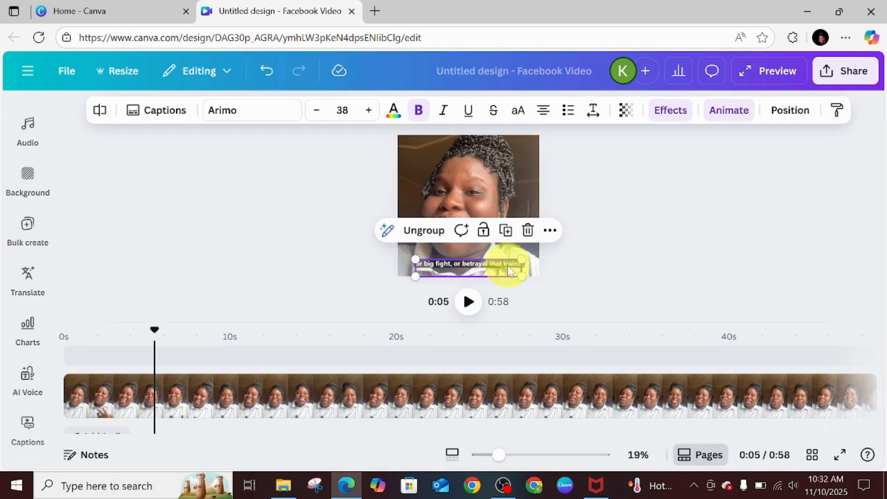
left_click(519, 268)
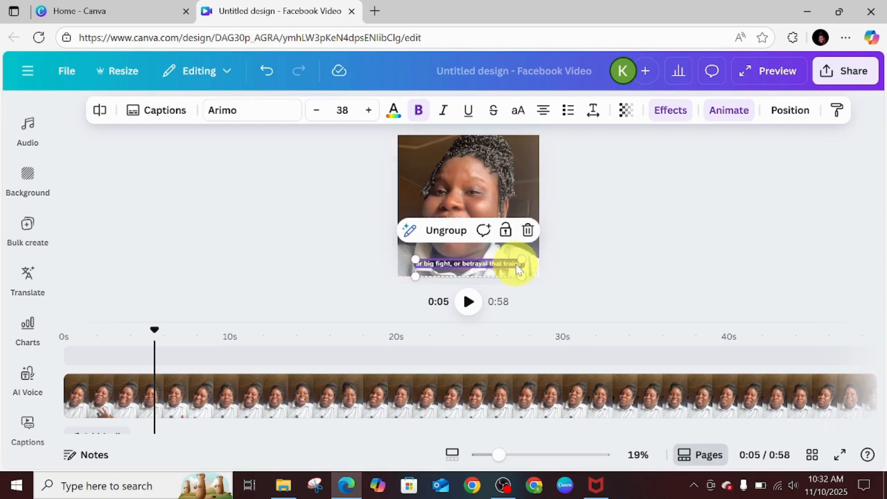
left_click(519, 269)
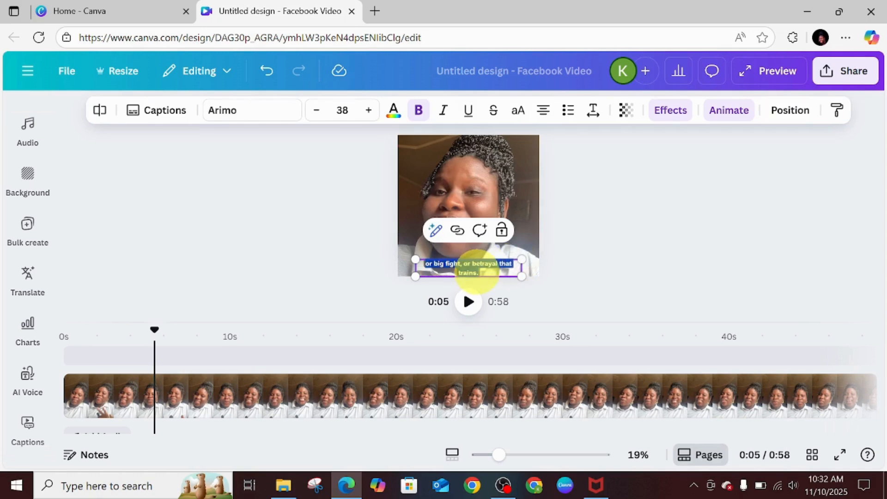
left_click(476, 272)
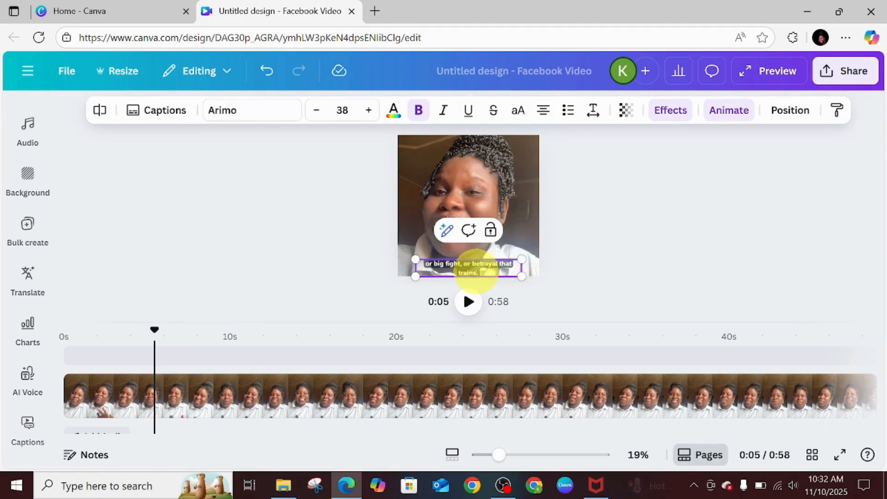
key("BackSpace")
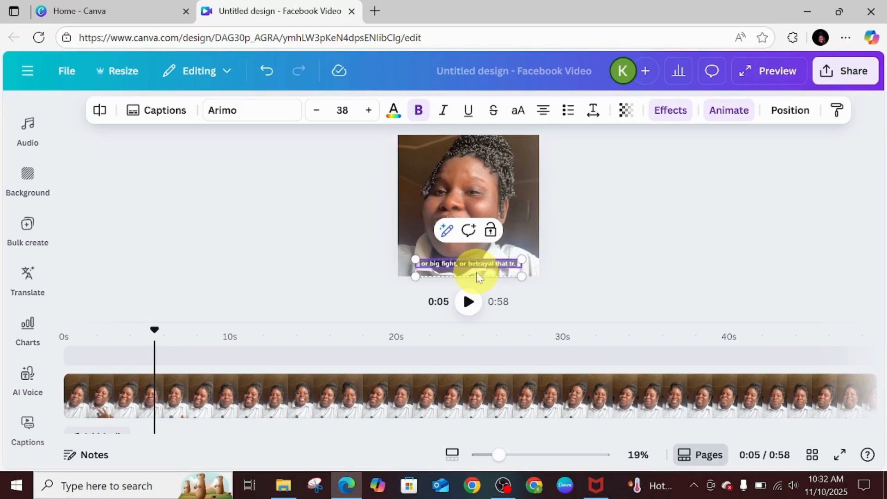
type("ds")
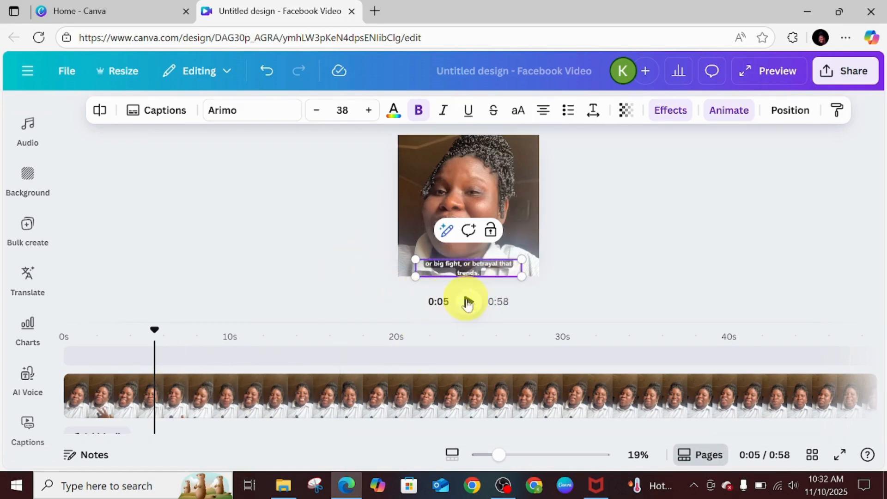
Play the video from 0:05 to about 0:35 to check the captions for further mistakes
left_click(468, 301)
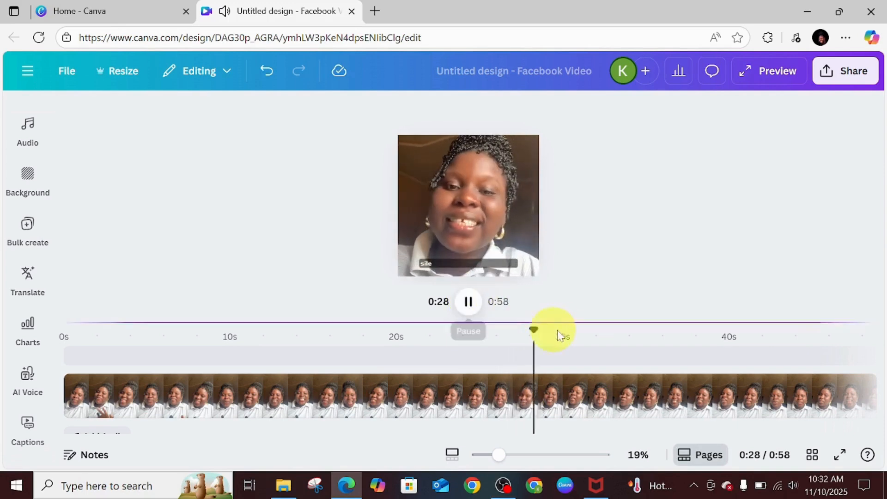
left_click(467, 302)
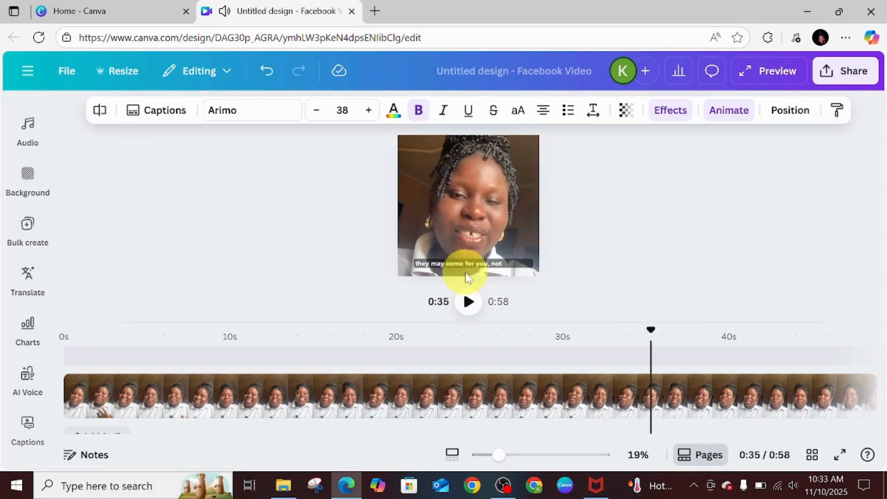
left_click(467, 267)
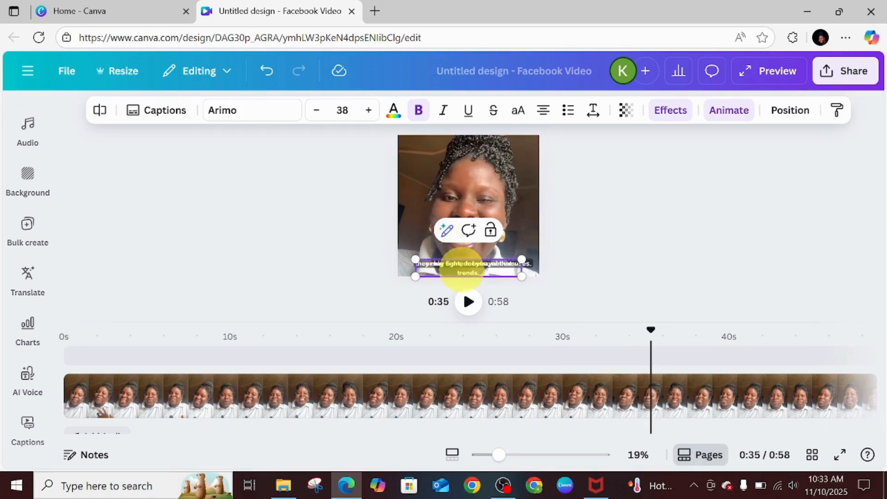
Replace the word "come" in the caption at 0:34 so it reads "they may room for you, not excuses."
left_click(646, 395)
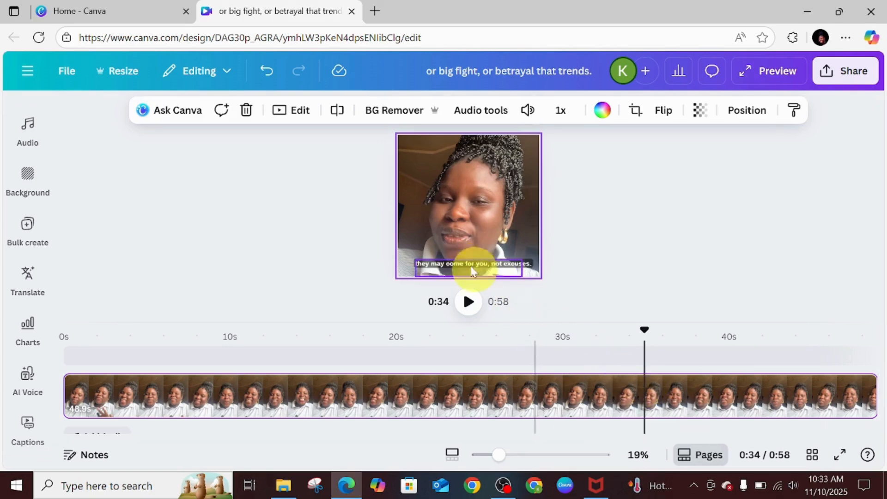
left_click(459, 262)
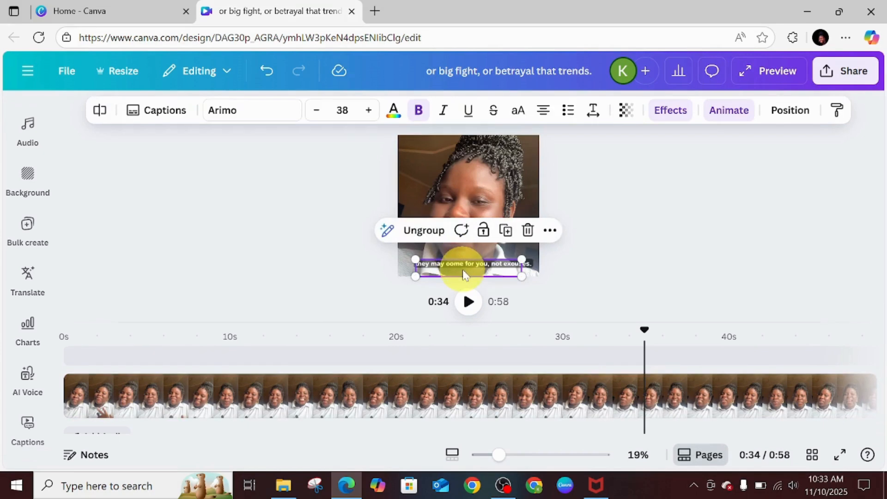
left_click(462, 264)
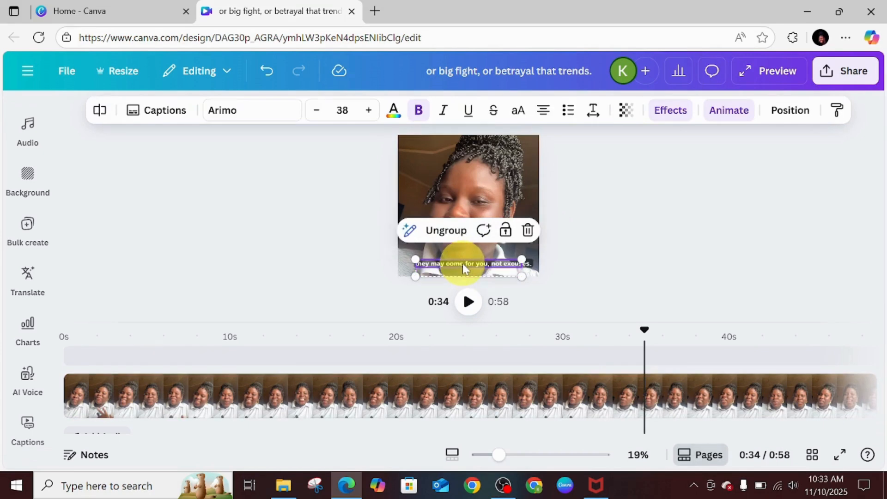
left_click(462, 263)
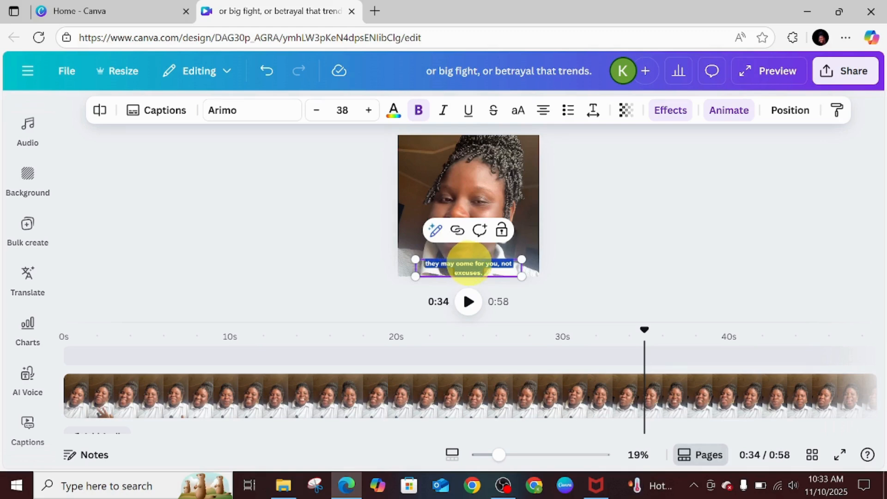
left_click(472, 262)
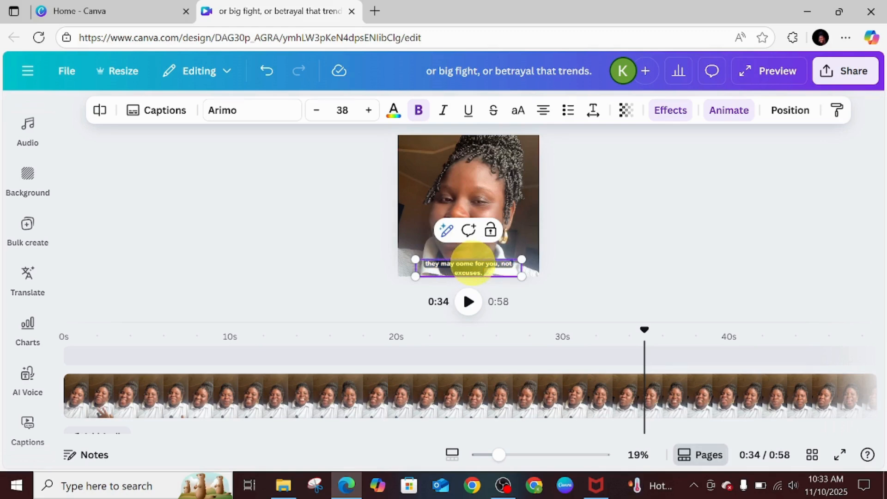
key("BackSpace")
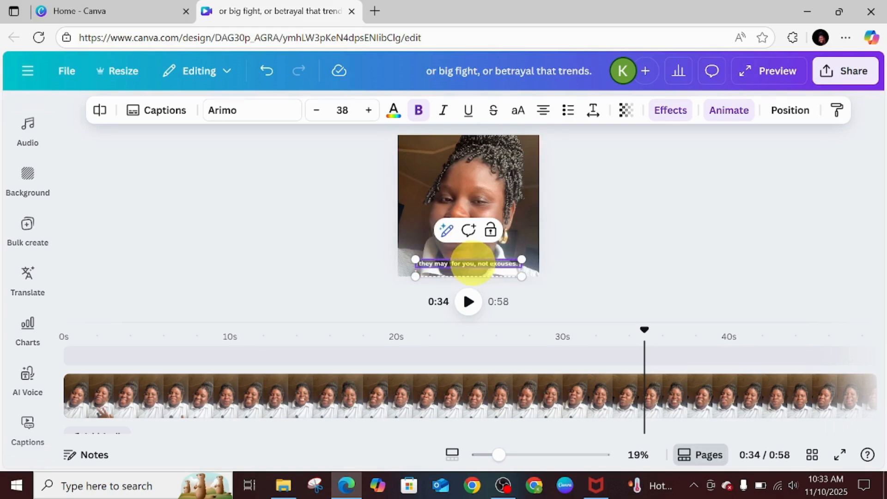
type("om")
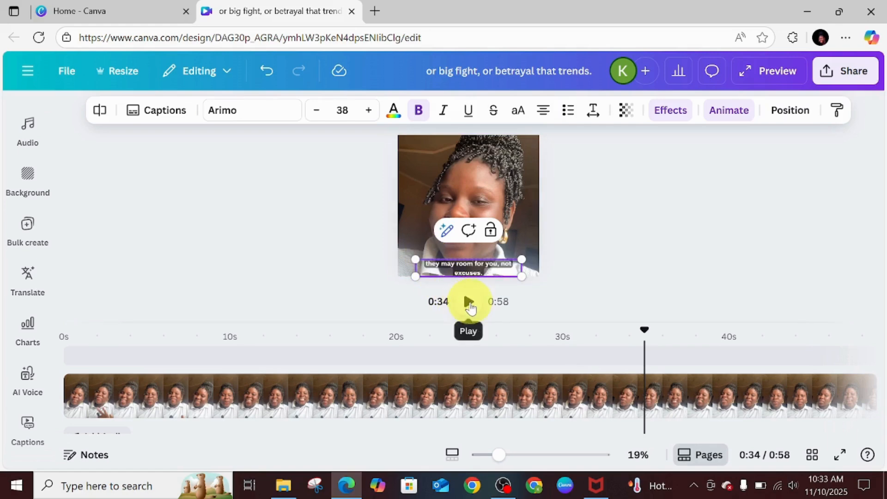
Play the video from 0:34 to 0:40 and replace "seed" with "seat" in the caption there
left_click(470, 301)
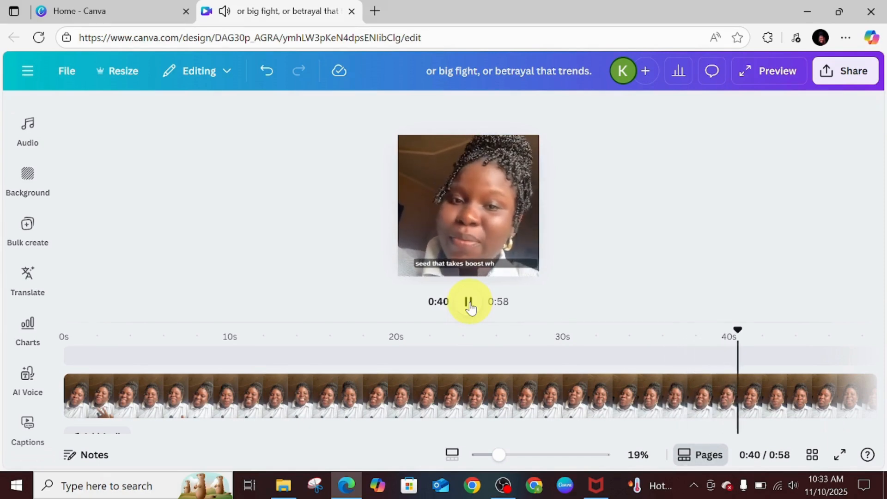
left_click(469, 303)
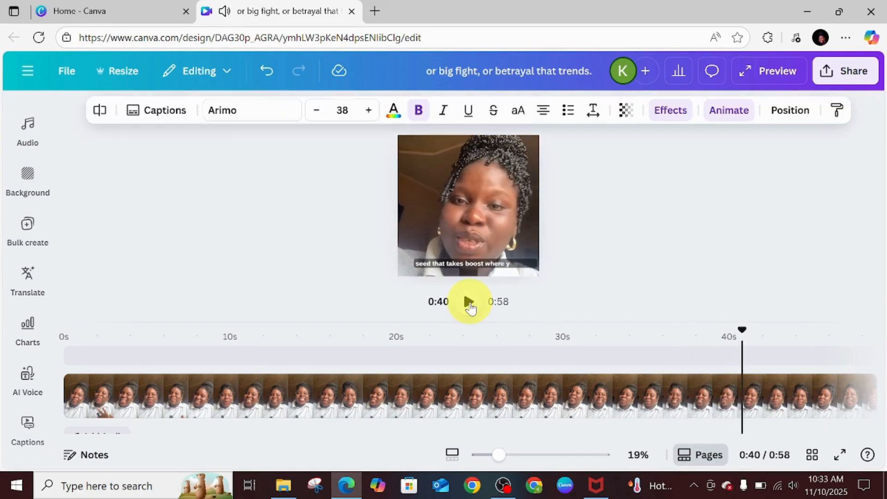
left_click(428, 268)
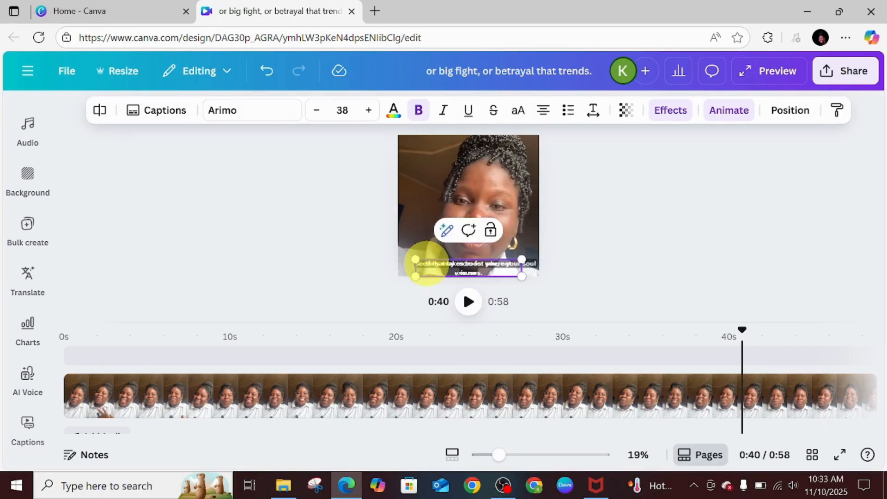
left_click(738, 400)
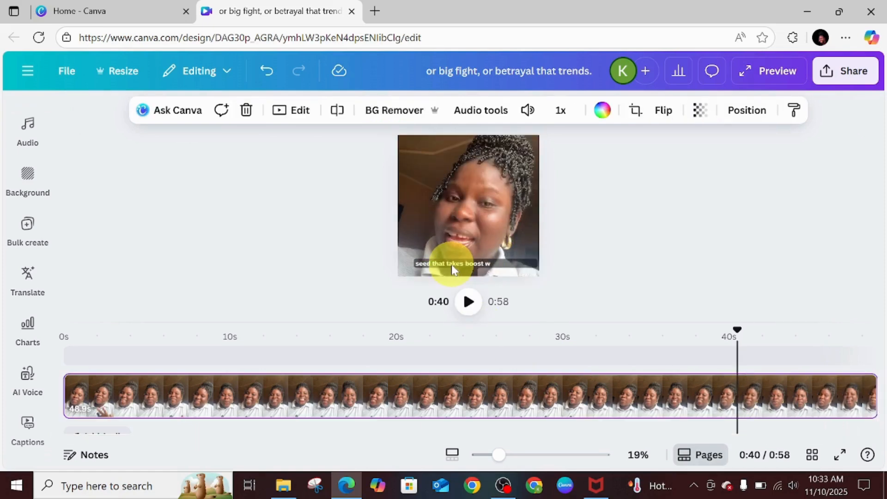
left_click(427, 268)
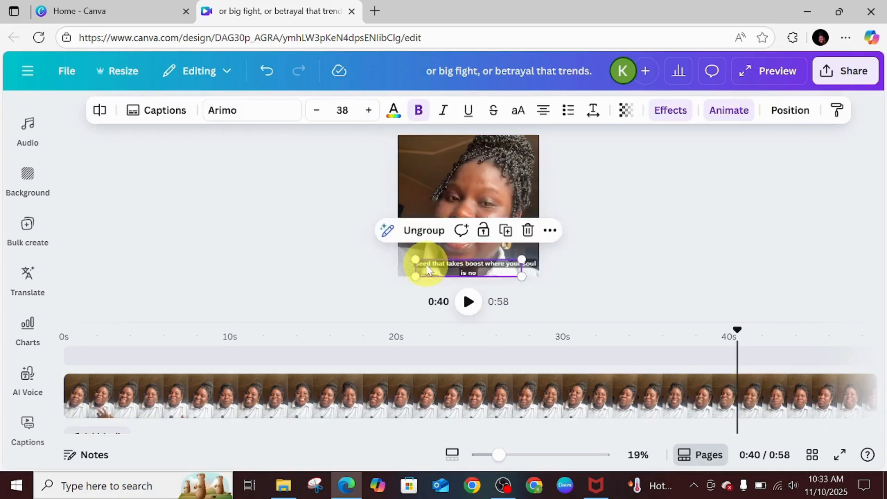
double_click(426, 265)
left_click(426, 264)
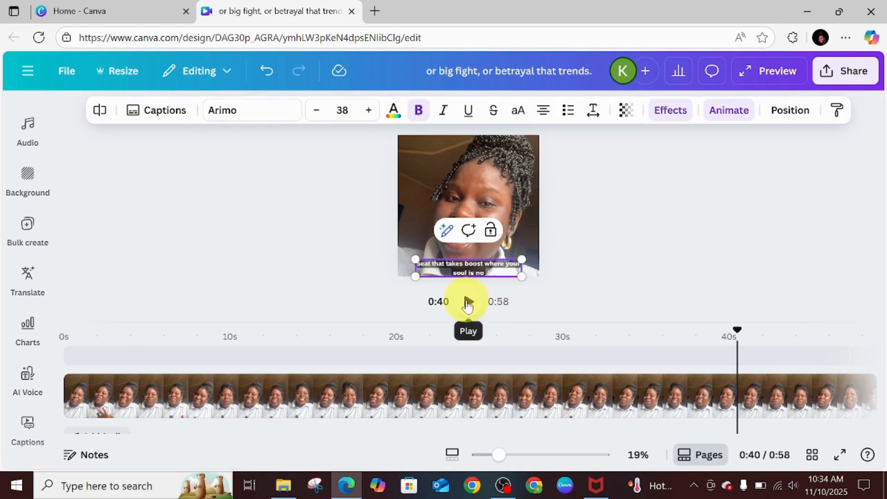
Replay the video from 0:37 to 0:41 and correct the caption so it reads "seat at tables where your soul is no"
left_click(687, 406)
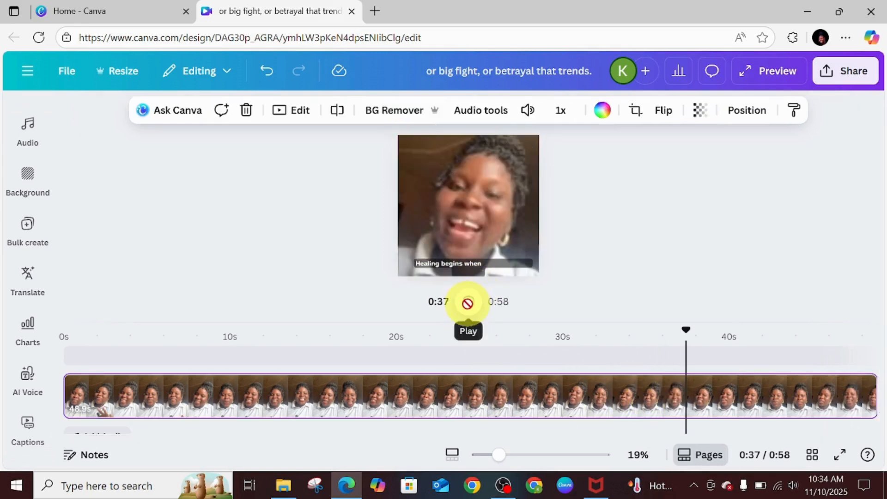
left_click(468, 302)
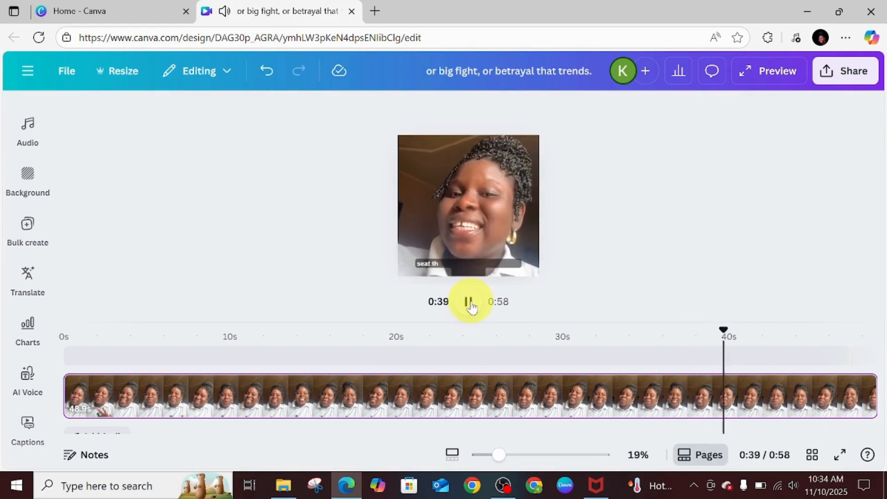
left_click(468, 302)
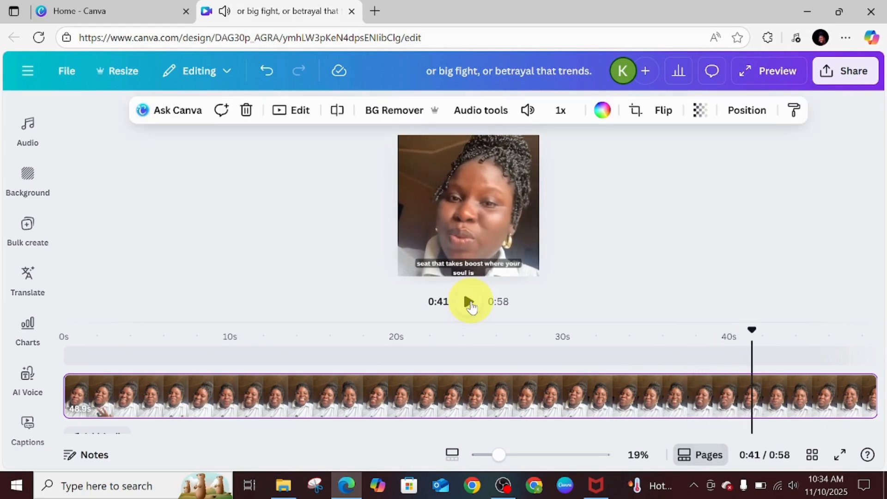
left_click(472, 264)
left_click(472, 264)
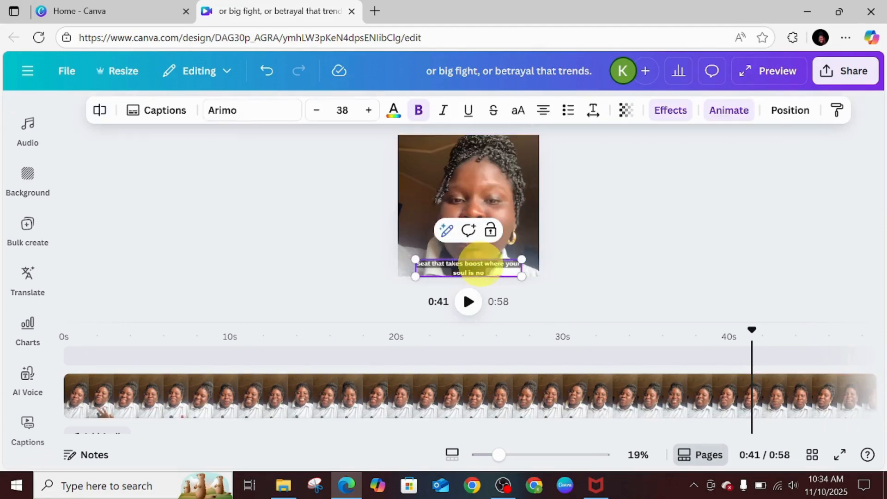
key("BackSpace")
key("BackSpace")
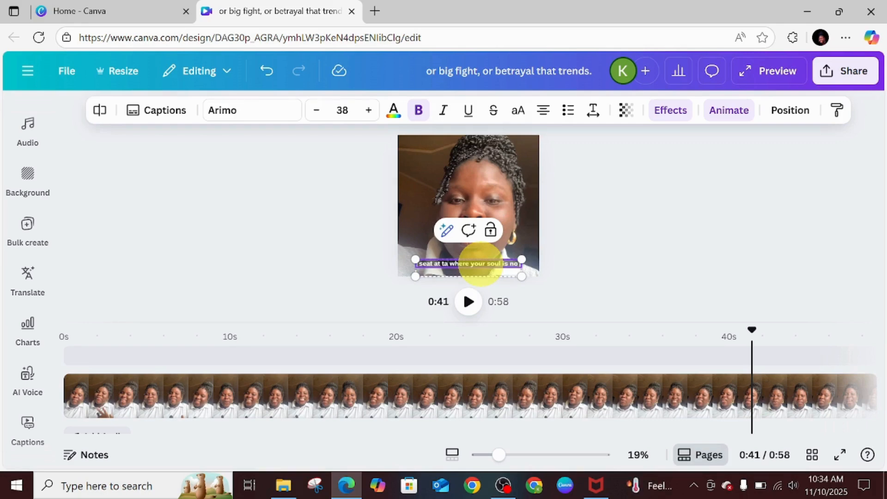
type("les")
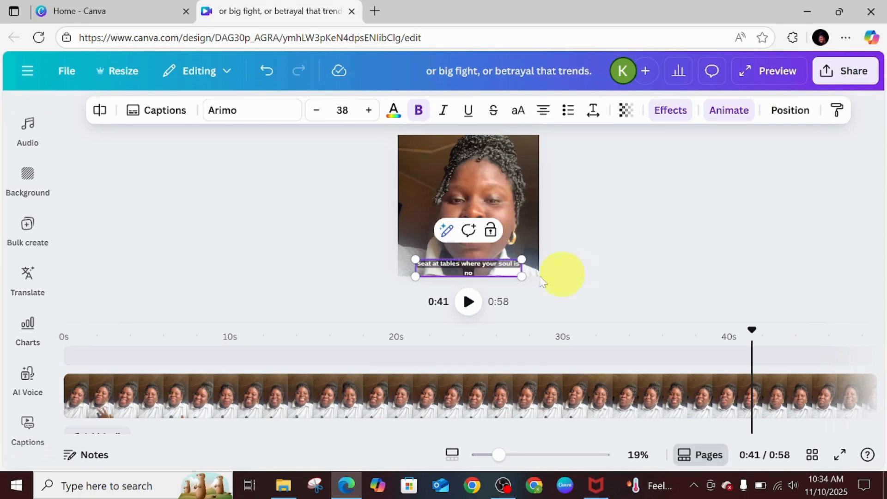
Play on to about 0:50 and move the caption "Who is still making quiet efforts for you?" down to the video's lower edge
left_click(468, 301)
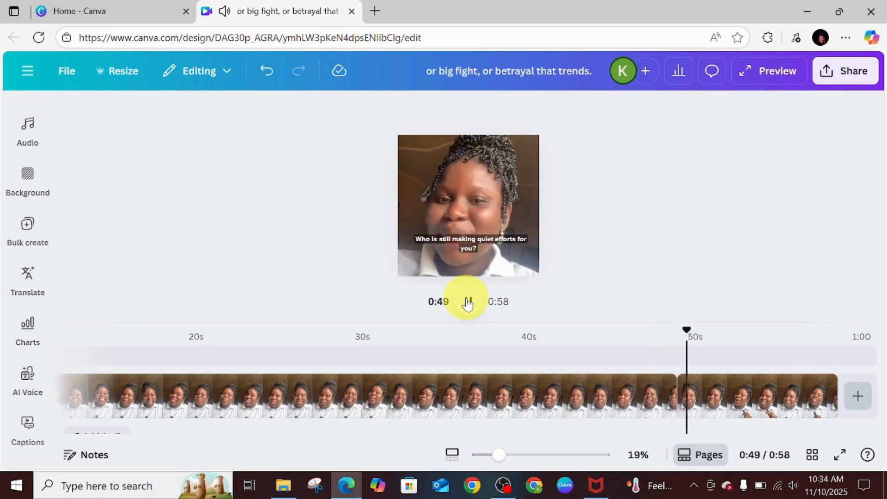
left_click(468, 301)
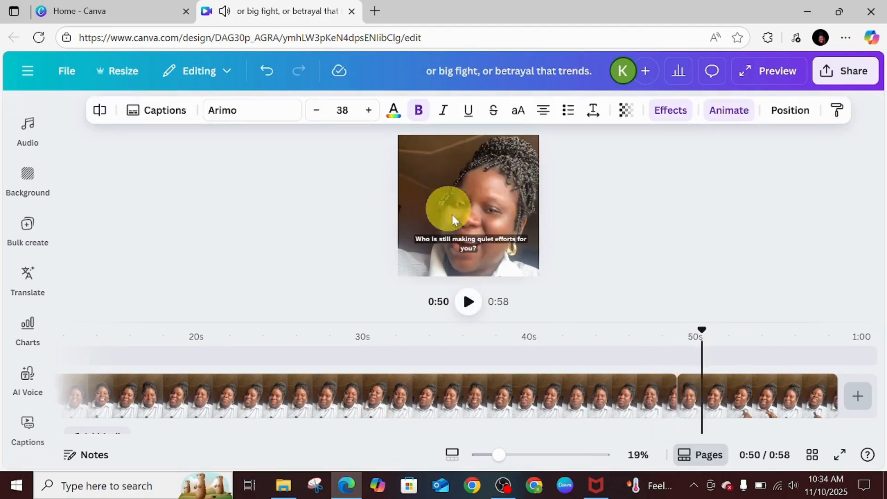
left_click(480, 265)
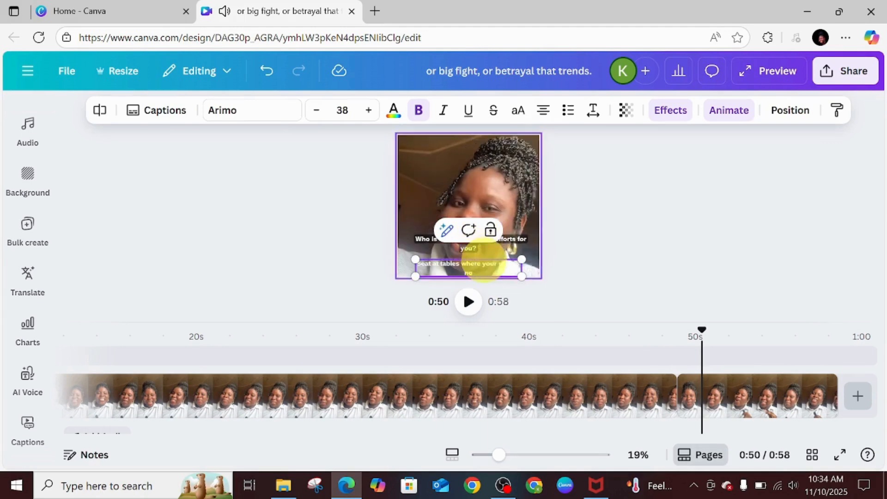
left_click(719, 396)
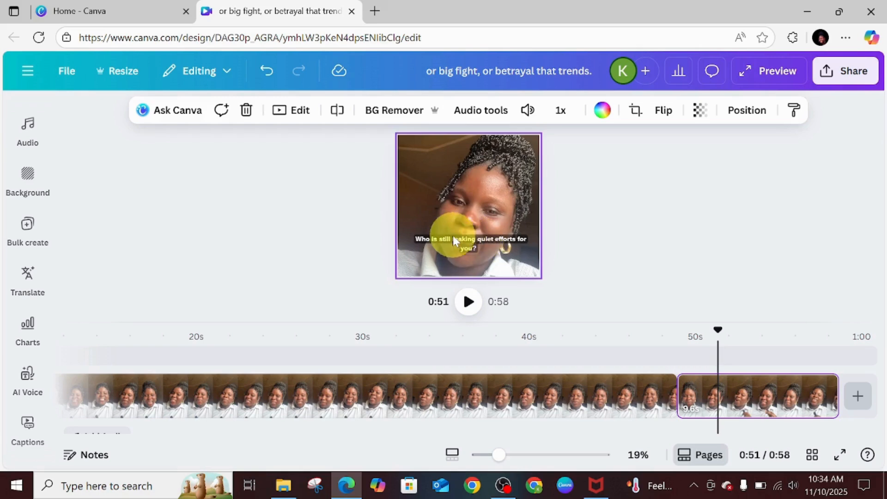
left_click(486, 243)
left_click_drag(487, 246, 487, 272)
Apply the Typewriter animation on enter to the caption "Who is still making quiet efforts for you?" and reduce its speed
left_click(729, 110)
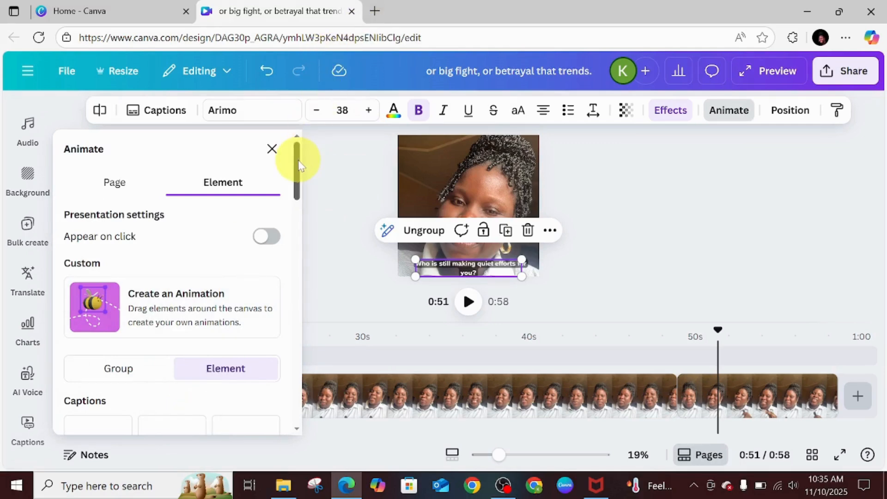
scroll(297, 180, "down", 4)
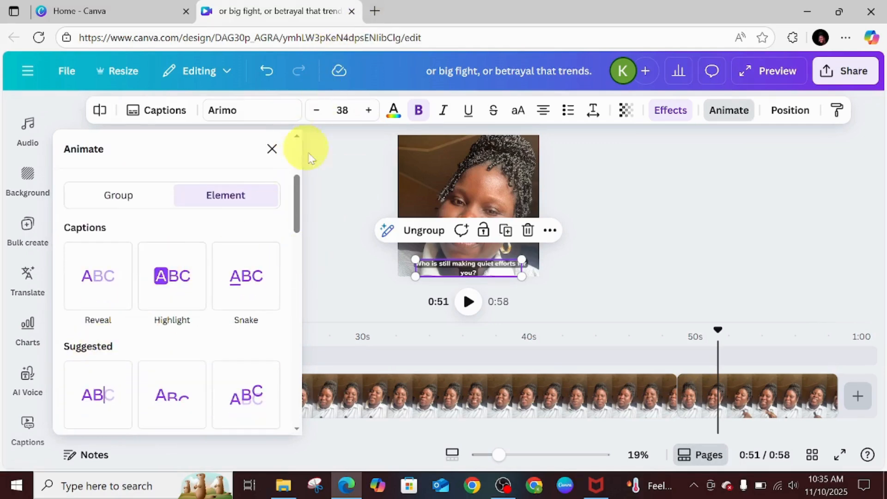
left_click_drag(297, 194, 293, 212)
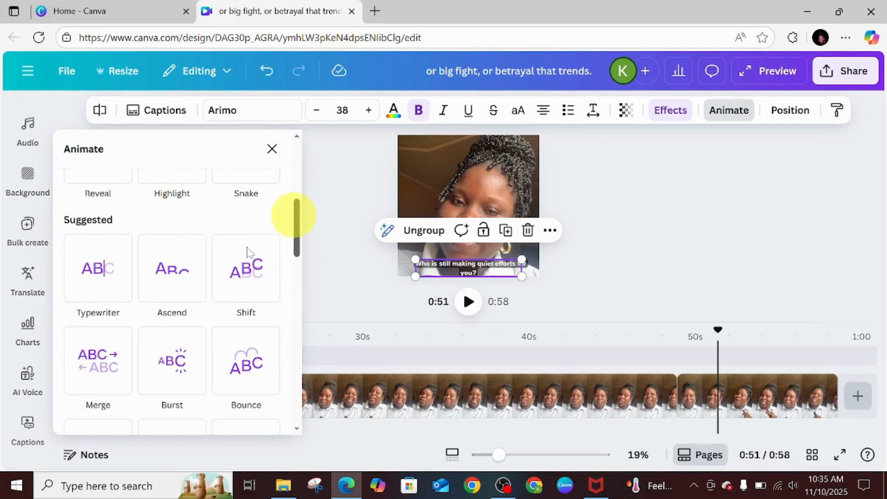
left_click(87, 277)
left_click(88, 279)
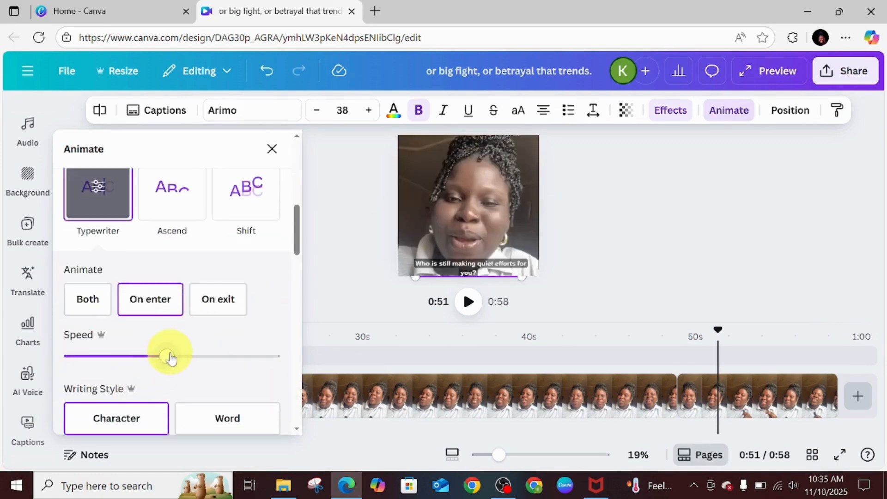
left_click_drag(138, 365, 96, 359)
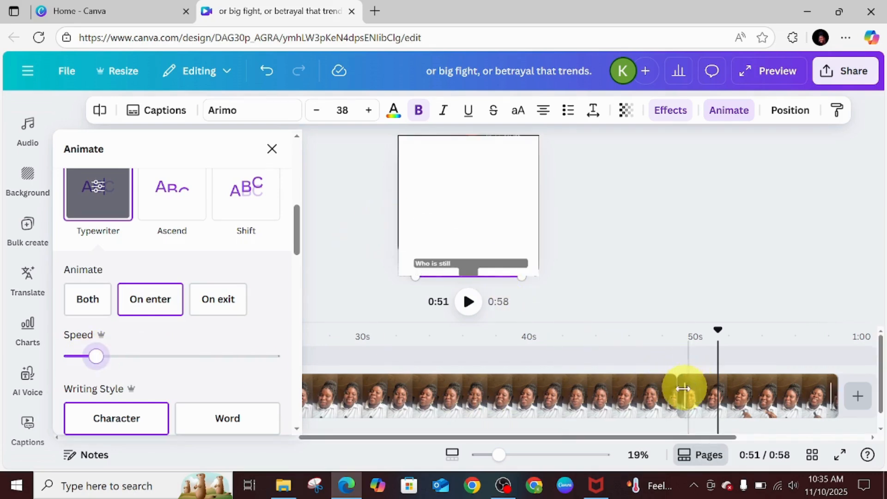
Play the video from 0:47 to 0:53 and correct the "Honor that day." caption so it reads "Honor that today."
left_click(659, 397)
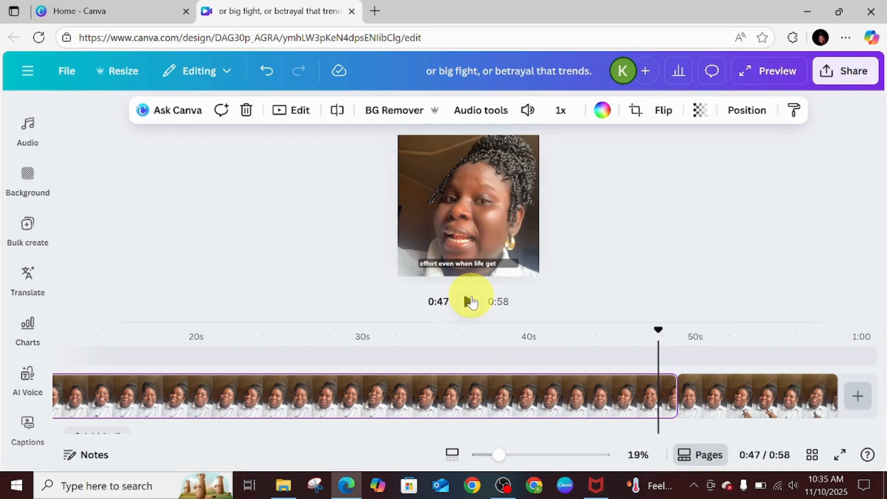
left_click(469, 302)
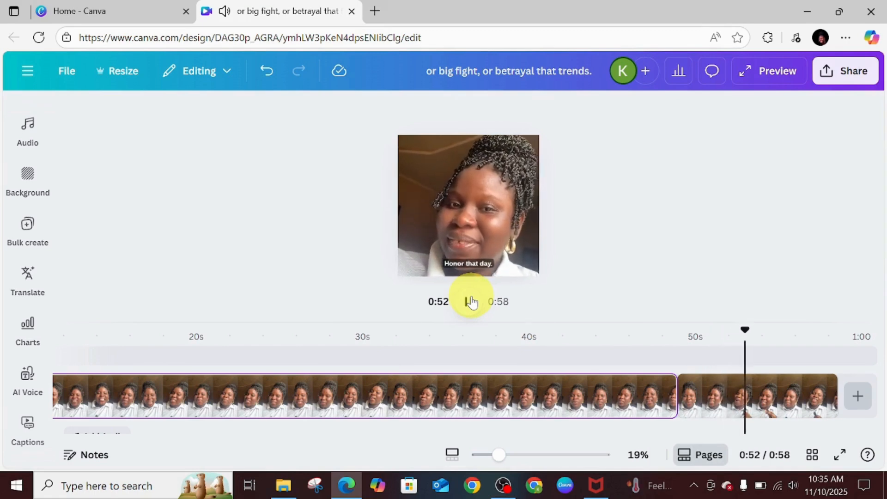
left_click(470, 301)
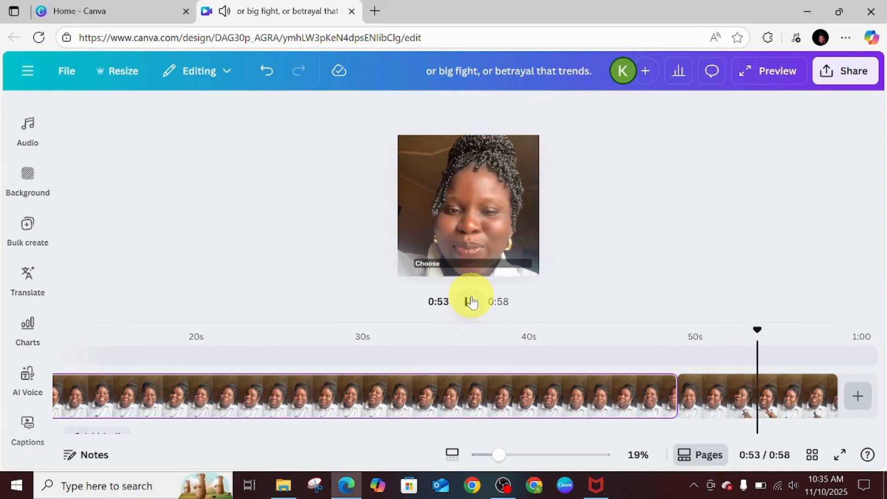
left_click(748, 395)
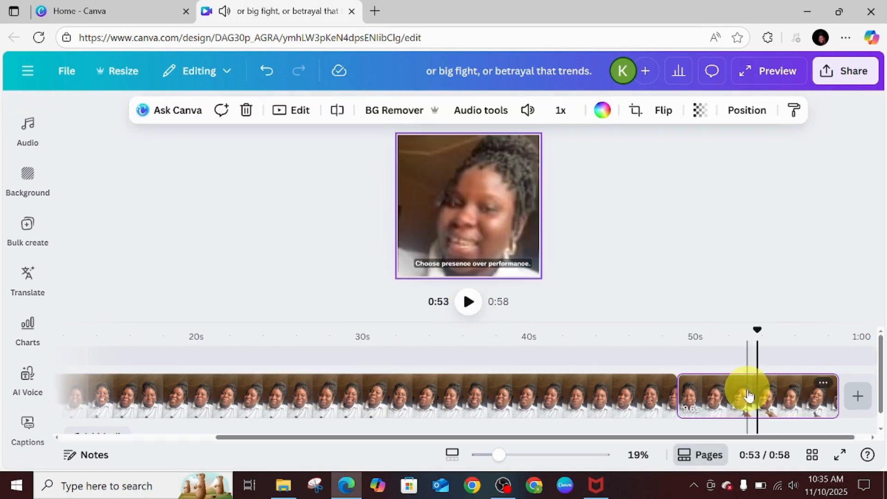
left_click(486, 266)
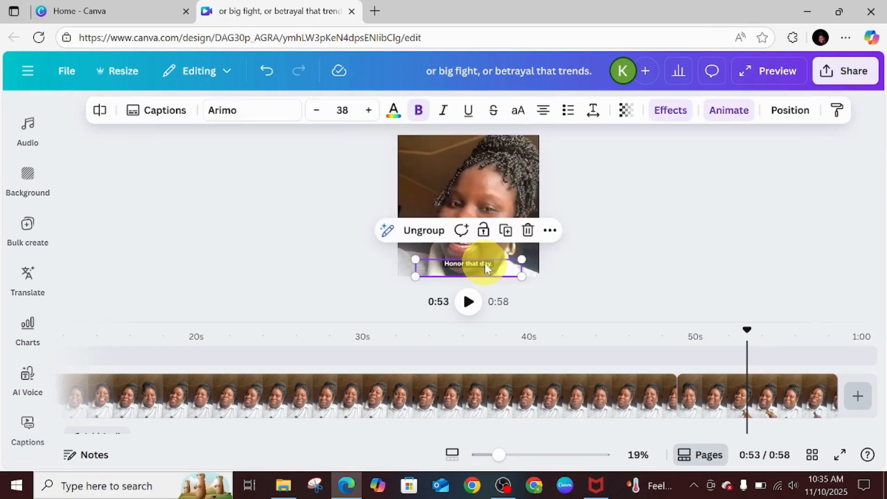
double_click(486, 262)
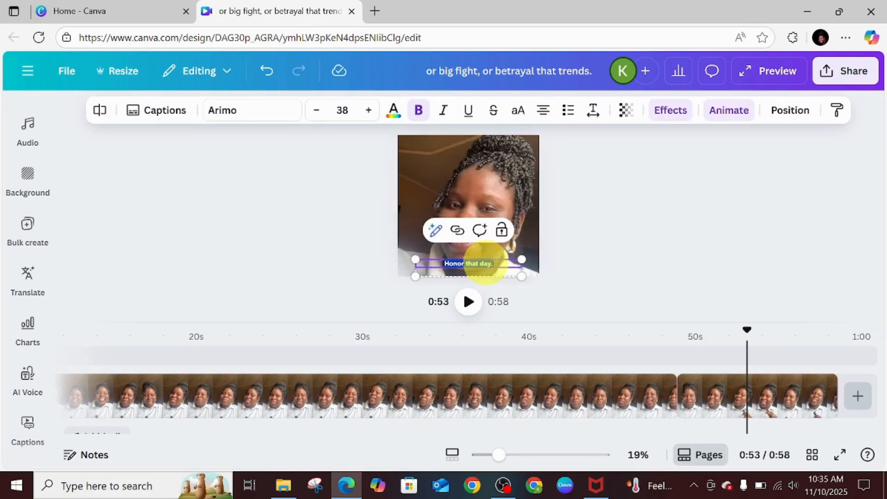
left_click(489, 263)
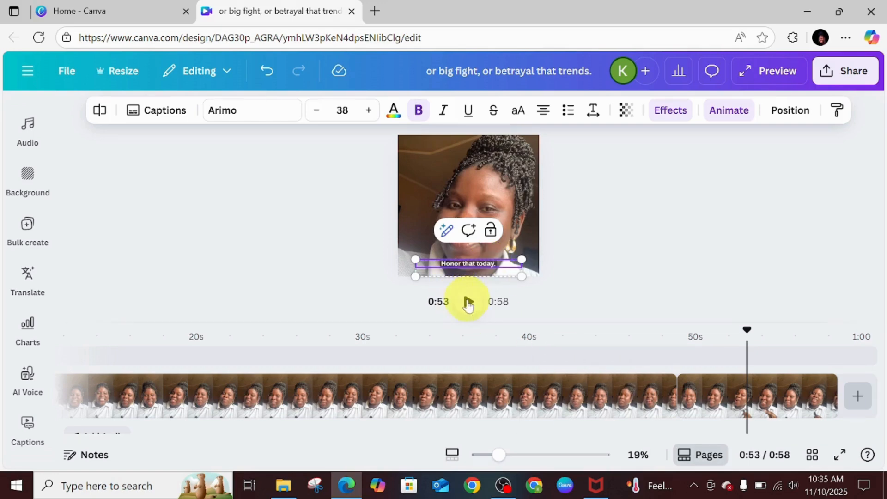
Play the video to its end, return to 0:57 and correct the caption so it reads "Choose connections that choose you back."
left_click(468, 303)
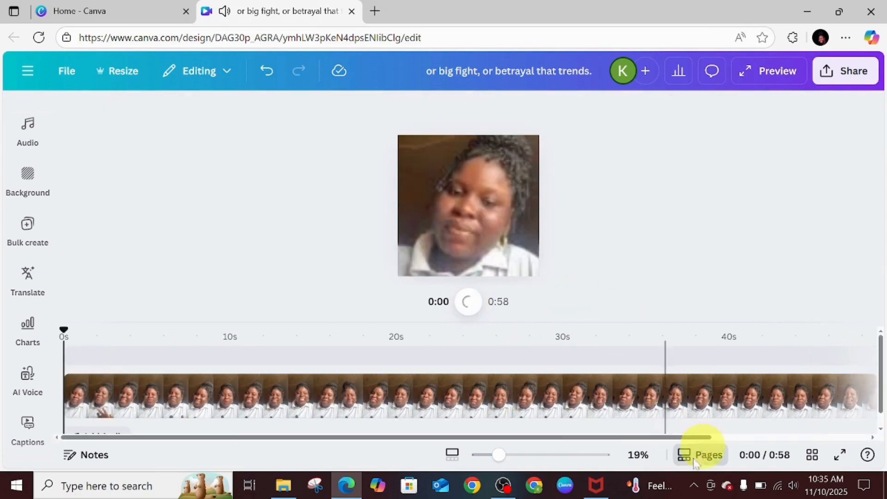
left_click_drag(620, 435, 881, 432)
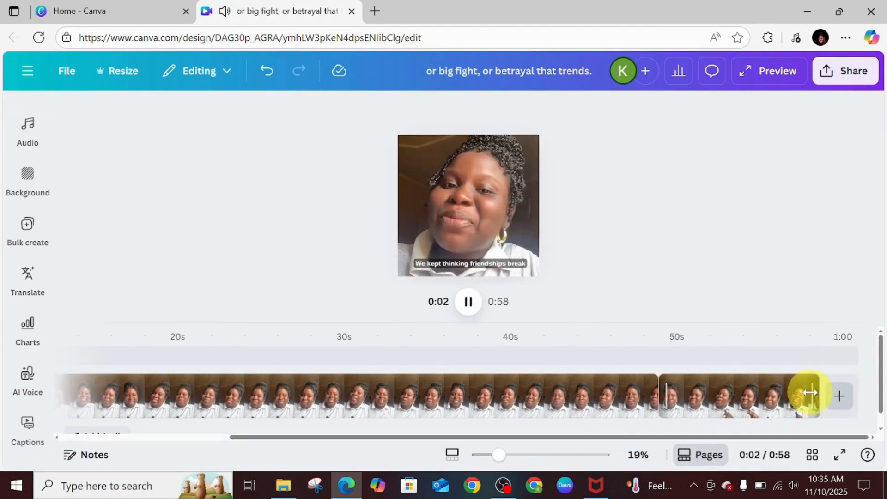
left_click(673, 384)
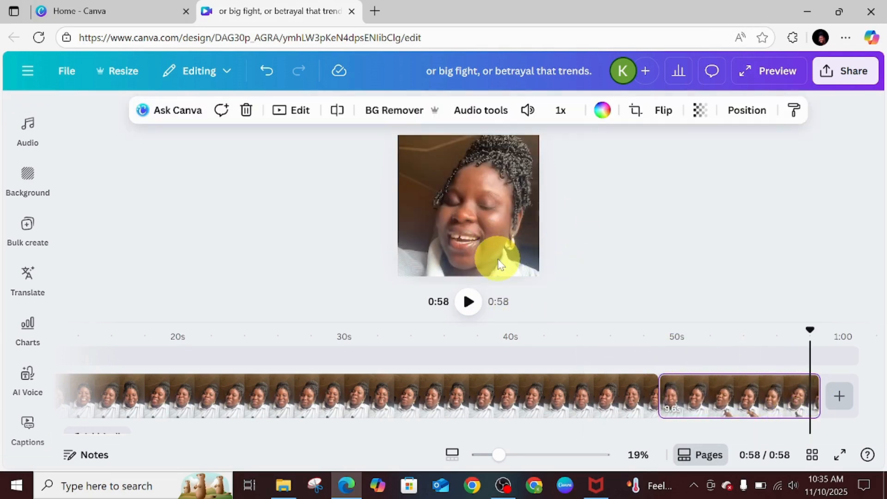
left_click(808, 394)
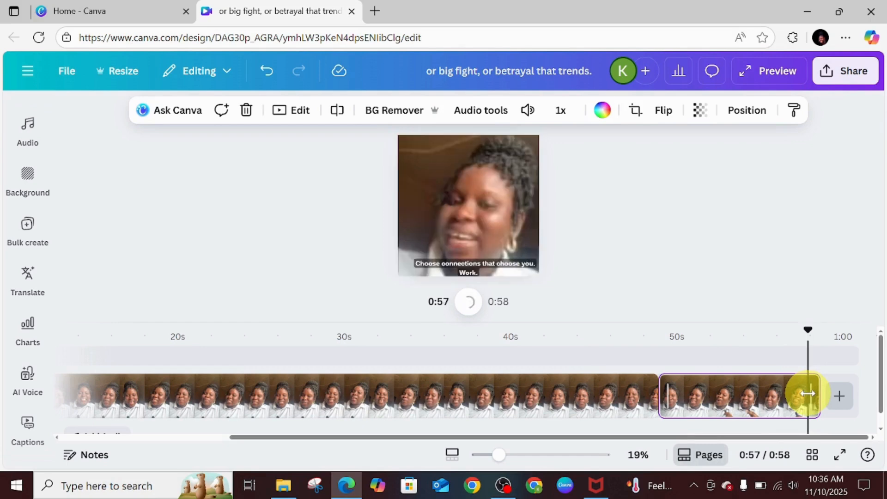
left_click(472, 273)
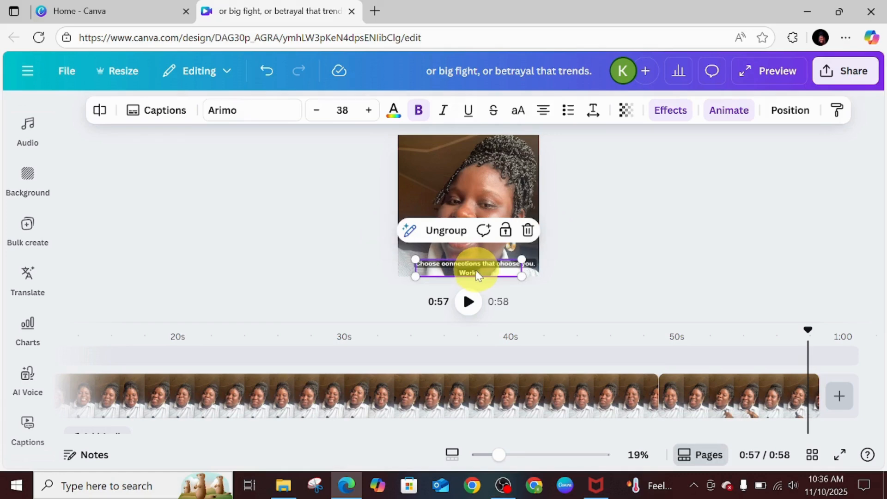
double_click(475, 275)
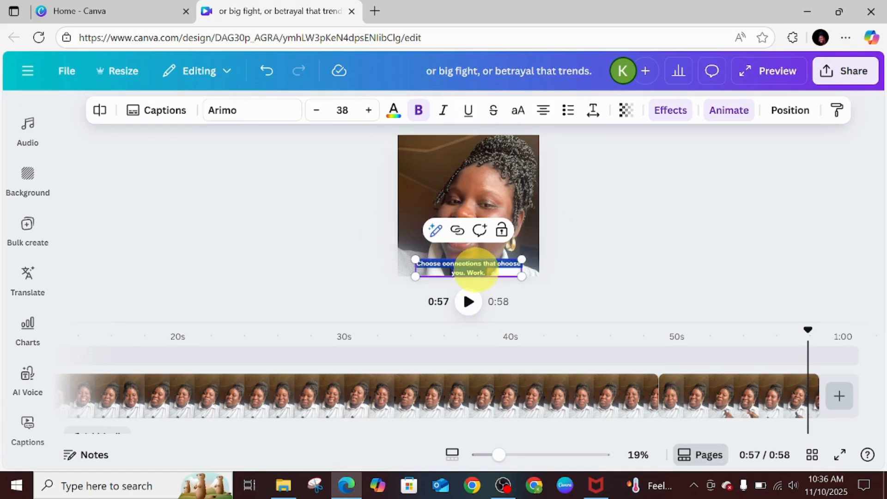
left_click(481, 272)
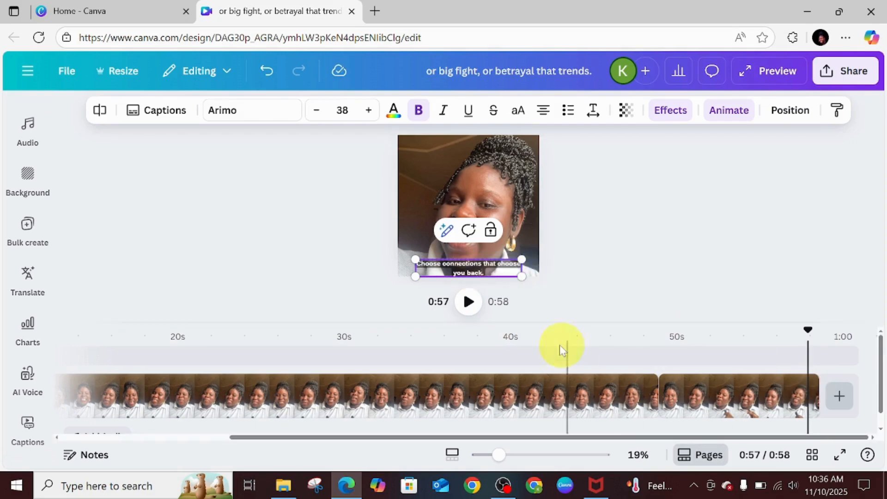
Play the video to its end and open the stock videos for adding a clip after the last one
left_click(468, 303)
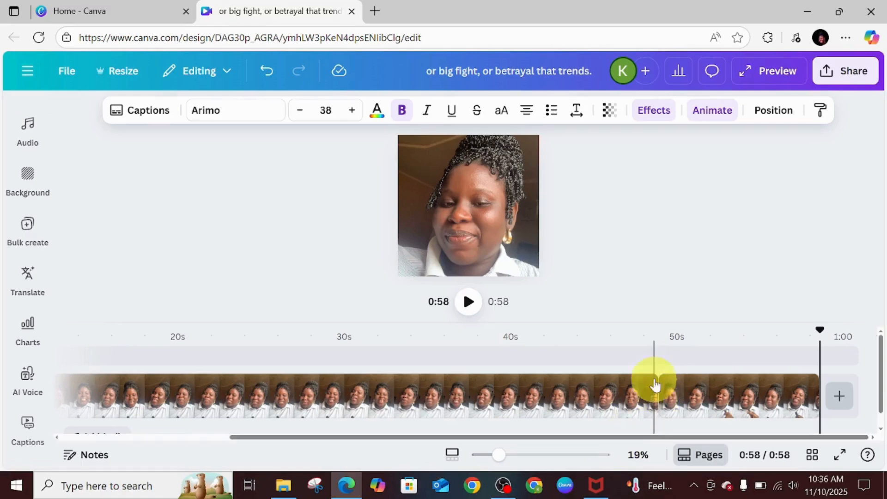
left_click(839, 396)
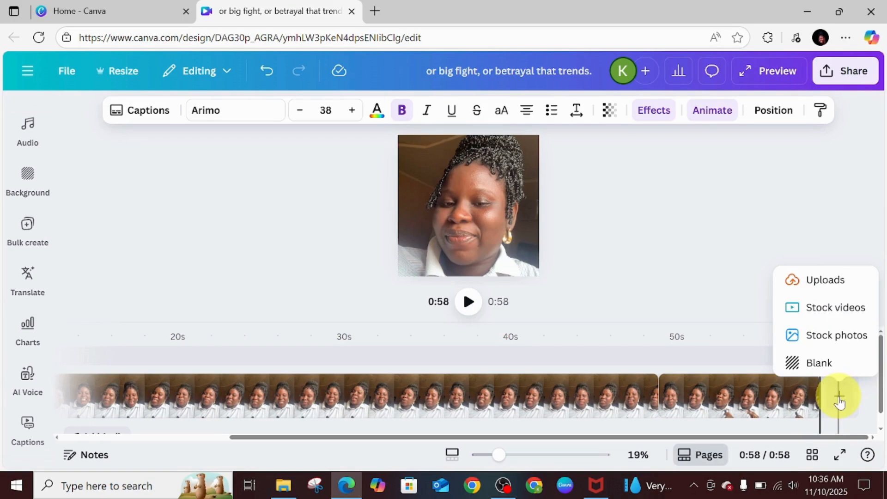
left_click(819, 305)
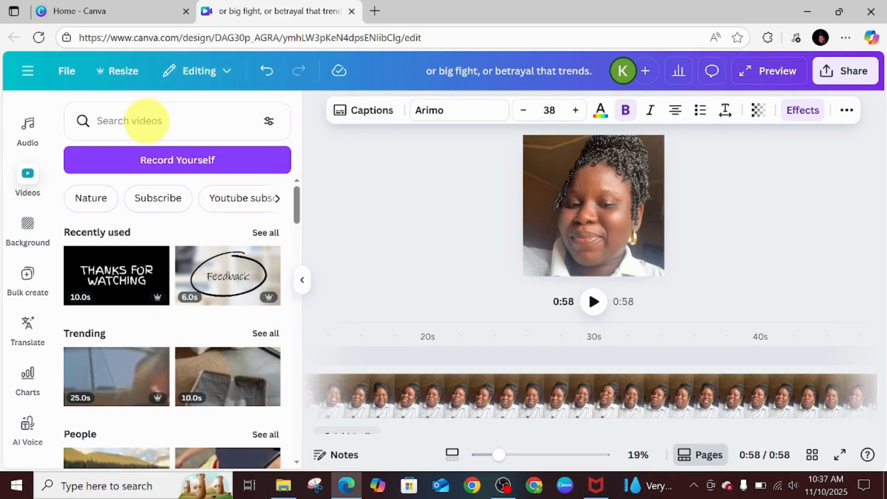
Search the stock videos for "healing"
left_click(146, 121)
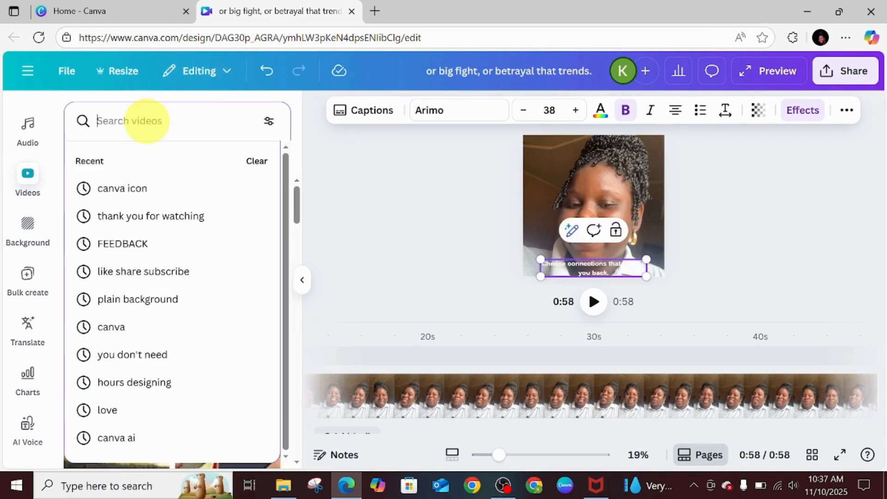
type("he")
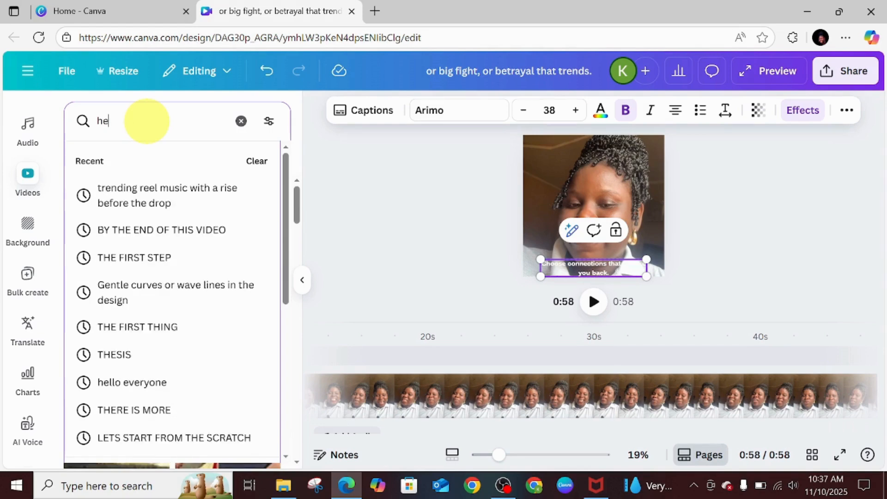
type("al")
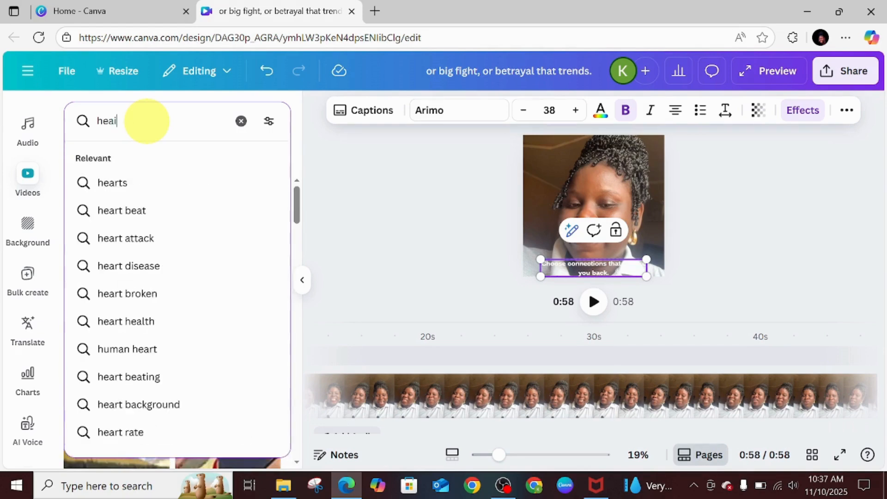
type("l")
key("BackSpace")
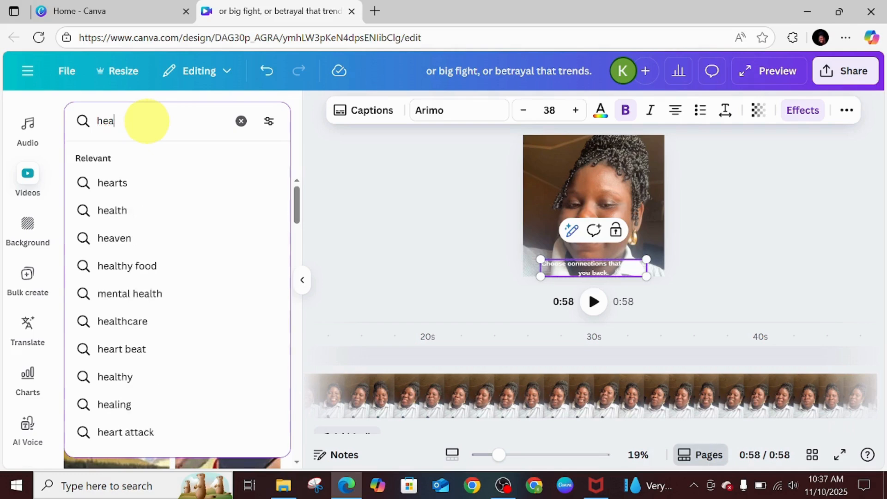
type("ling")
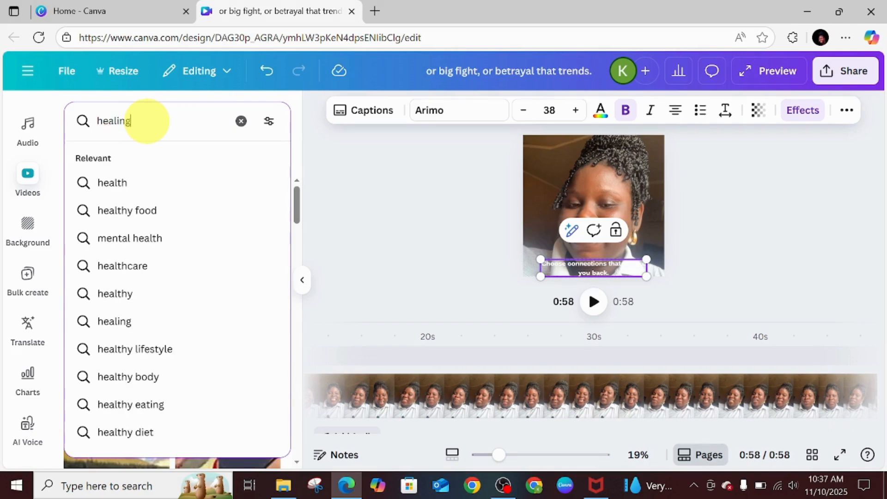
key("Return")
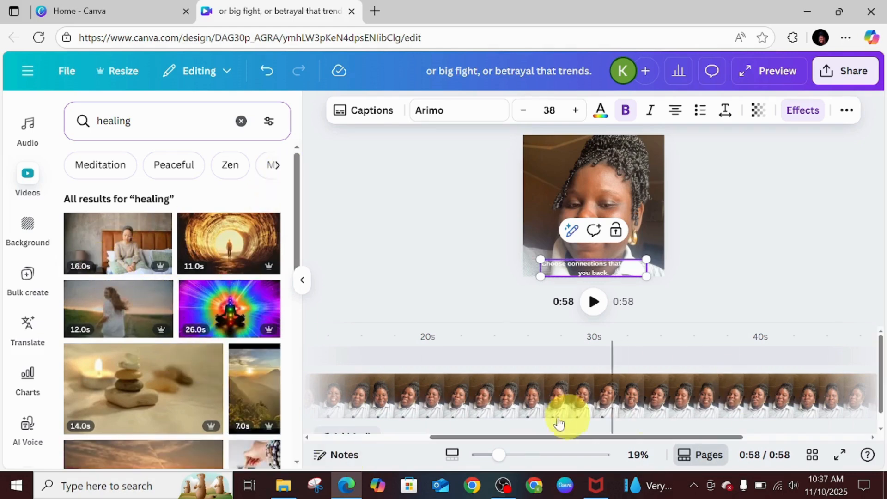
Add the 26-second rainbow-coloured meditation video after the last talking clip and bring the new clip into view
left_click_drag(543, 437, 851, 432)
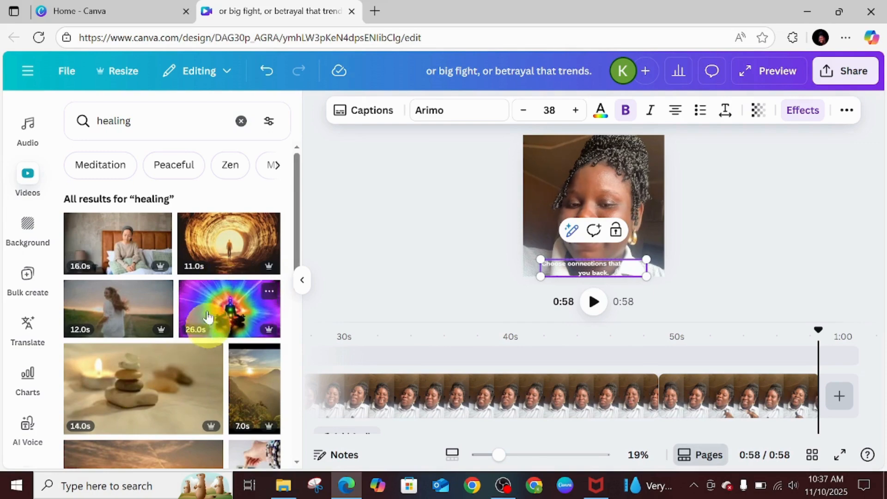
left_click(210, 335)
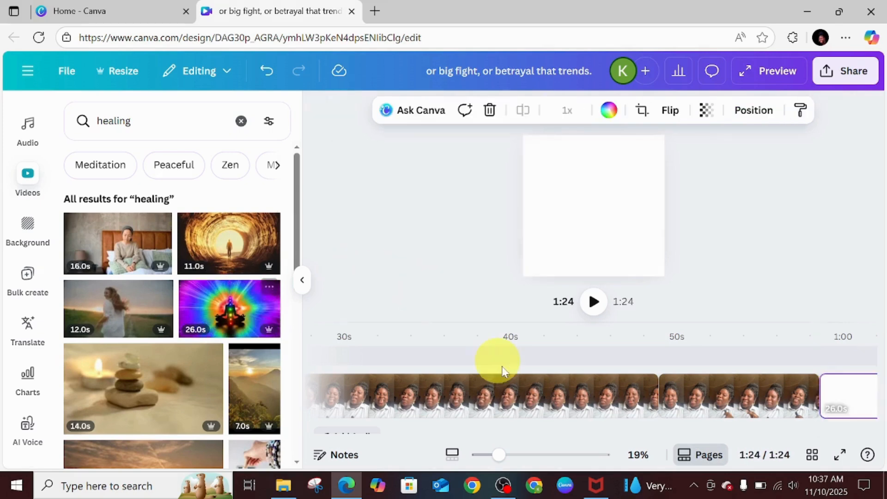
left_click_drag(607, 441, 804, 434)
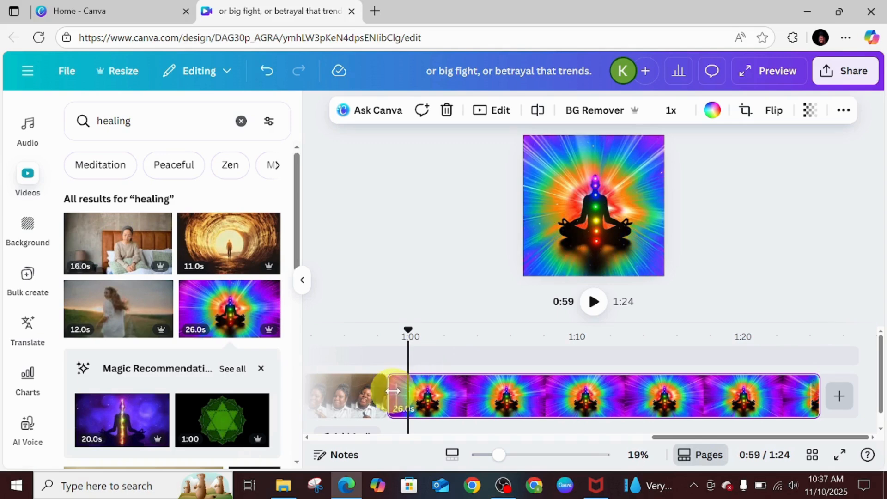
Add a blank page at the end of the timeline and shorten the rainbow meditation clip to 11.1 s
left_click(839, 397)
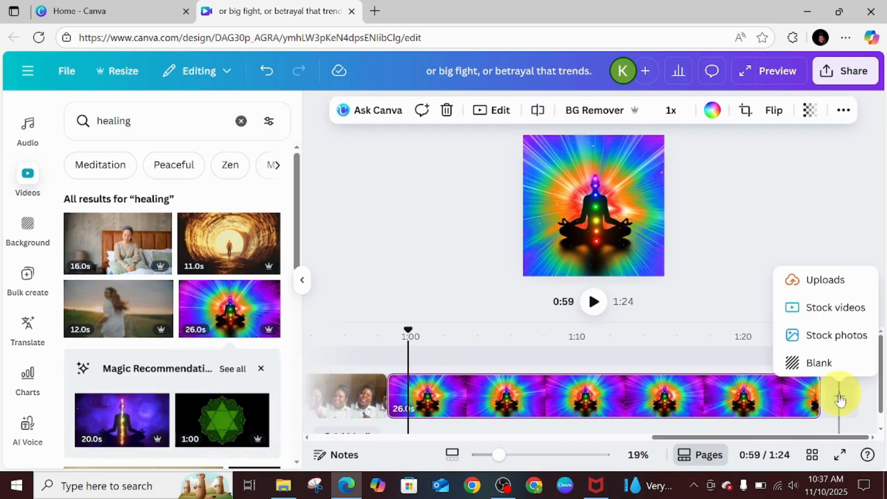
left_click(803, 363)
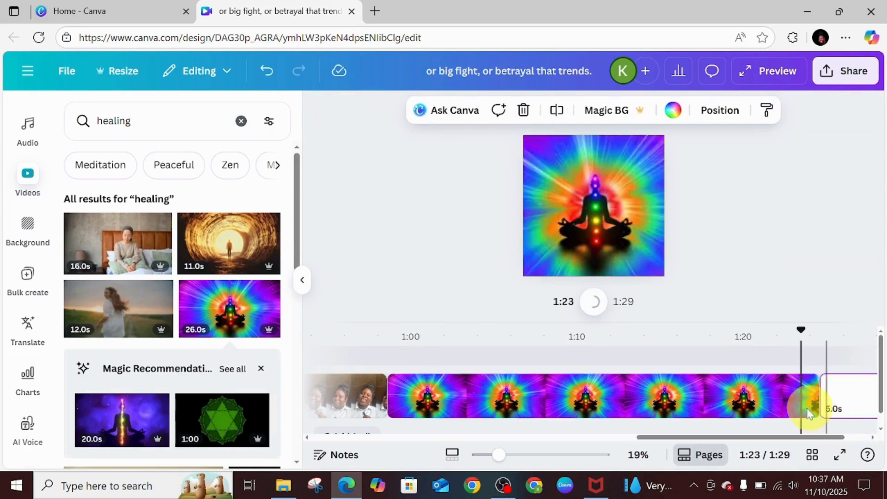
left_click(767, 400)
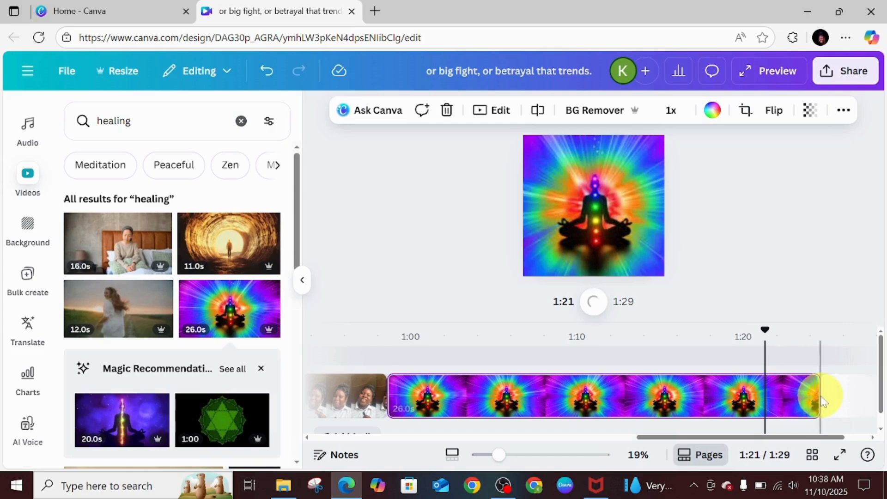
left_click_drag(811, 392, 525, 406)
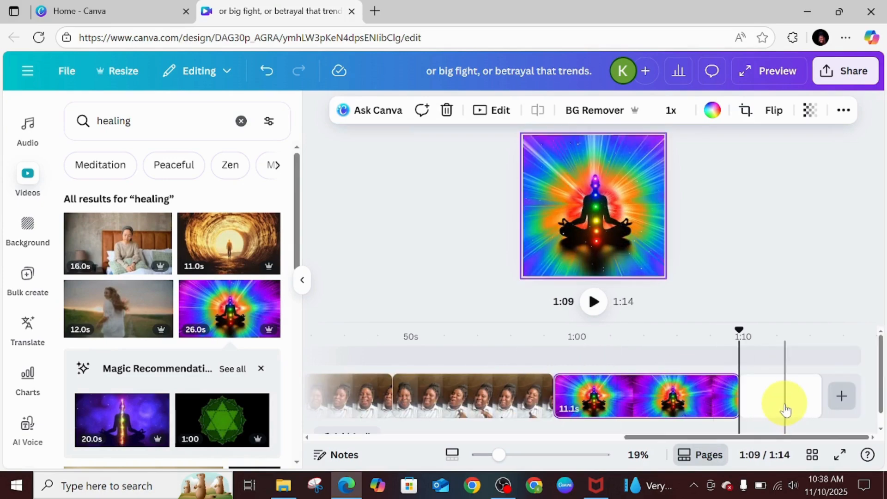
Select the blank page, clear the video search and look into the People video collection
left_click(785, 410)
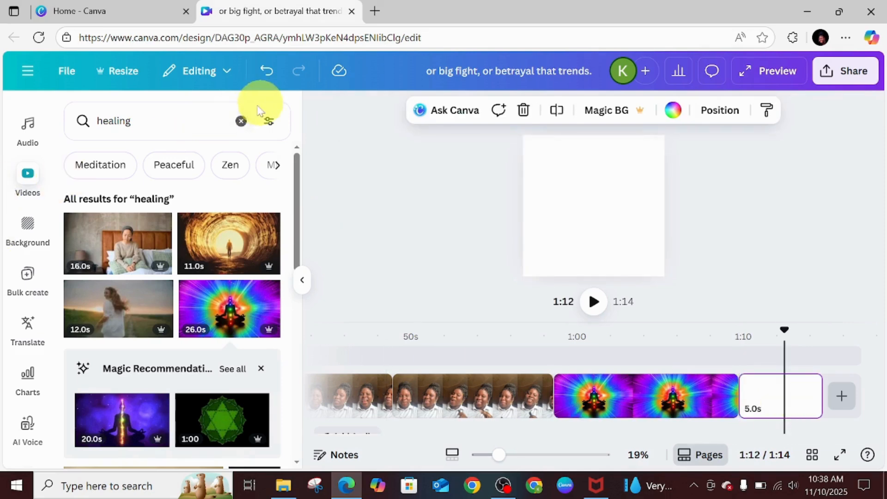
left_click(241, 121)
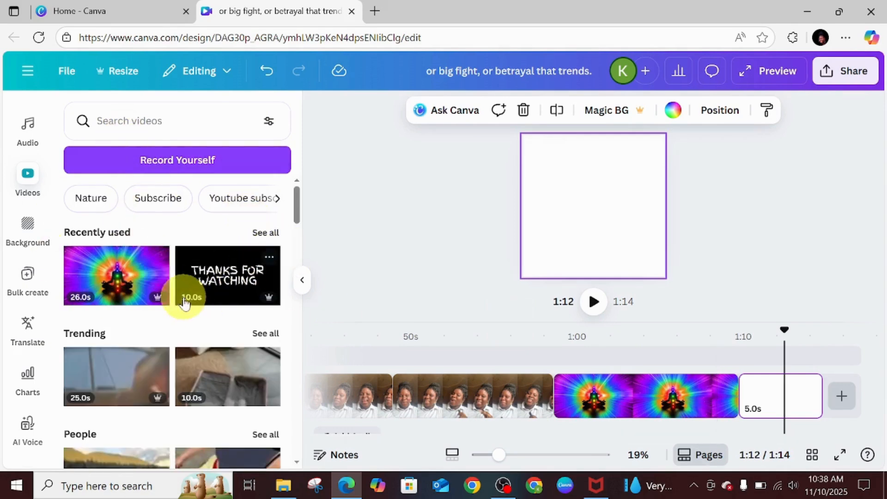
left_click(267, 434)
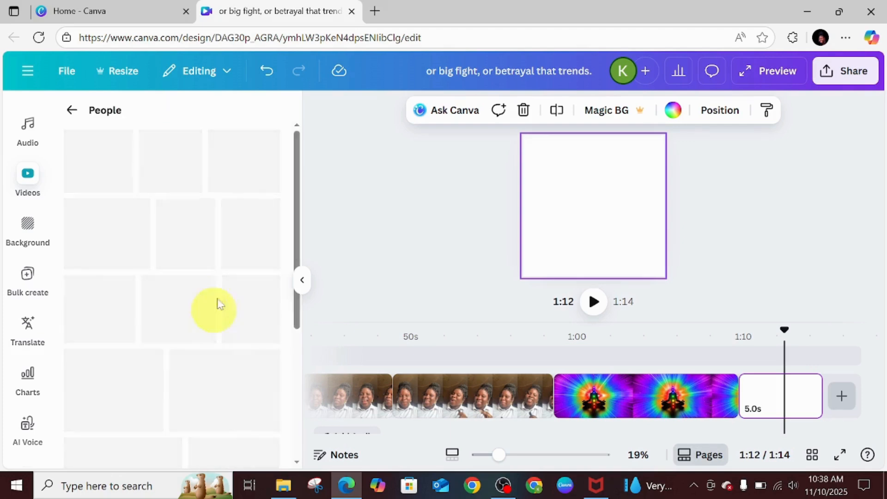
left_click(71, 113)
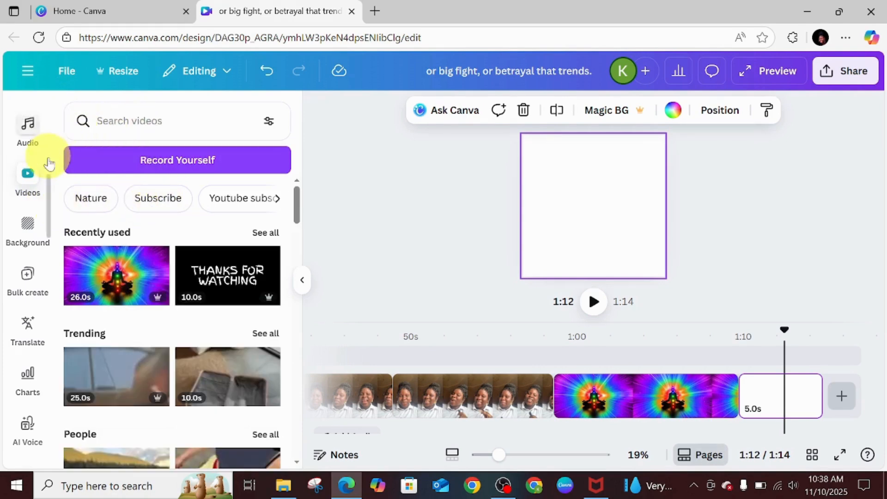
Search the elements for "healing" and go to the photo results
scroll(46, 185, "up", 4)
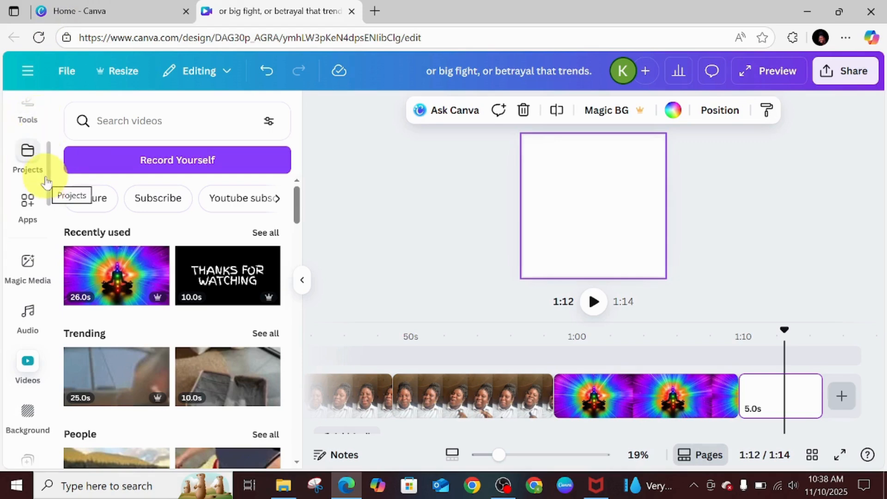
scroll(50, 171, "up", 4)
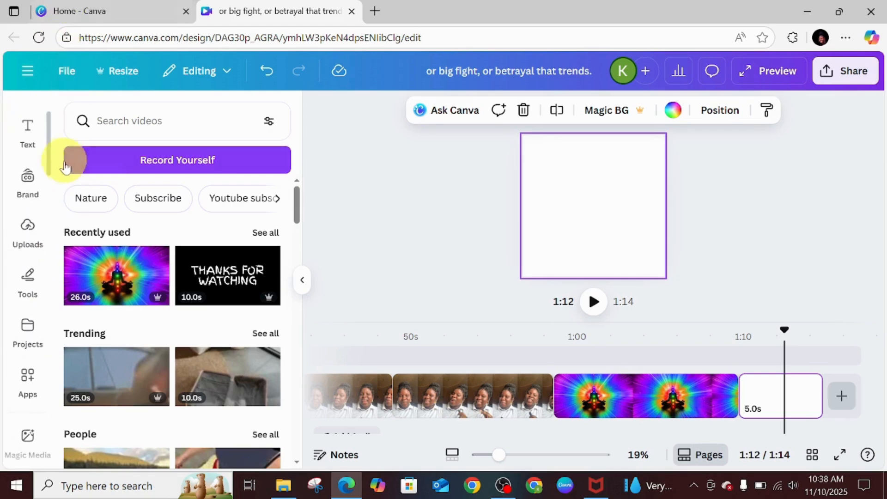
left_click_drag(50, 156, 59, 6)
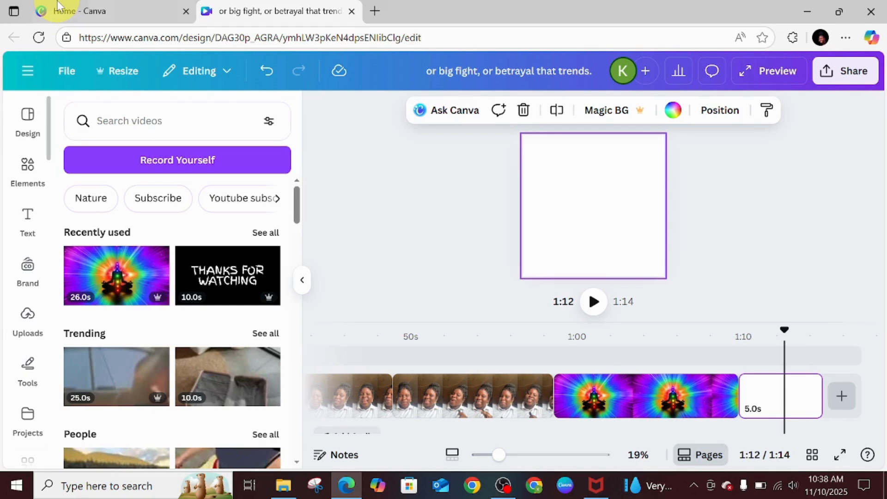
left_click(28, 167)
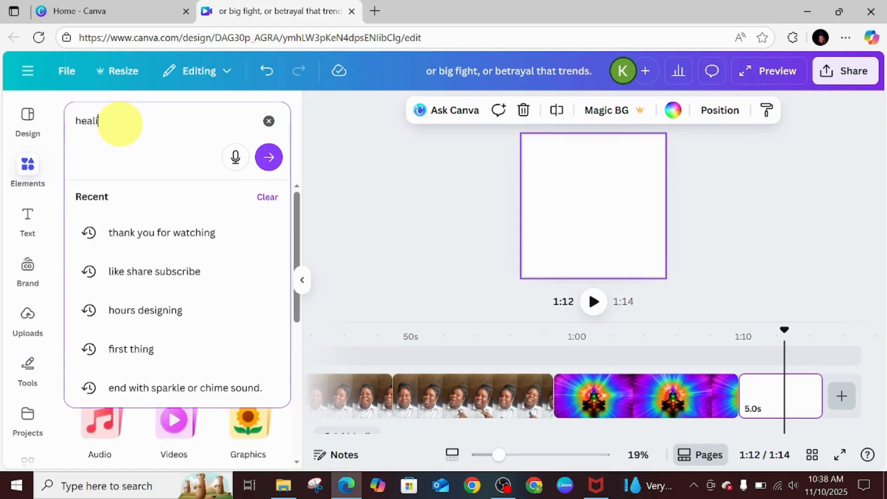
type("g")
key("Return")
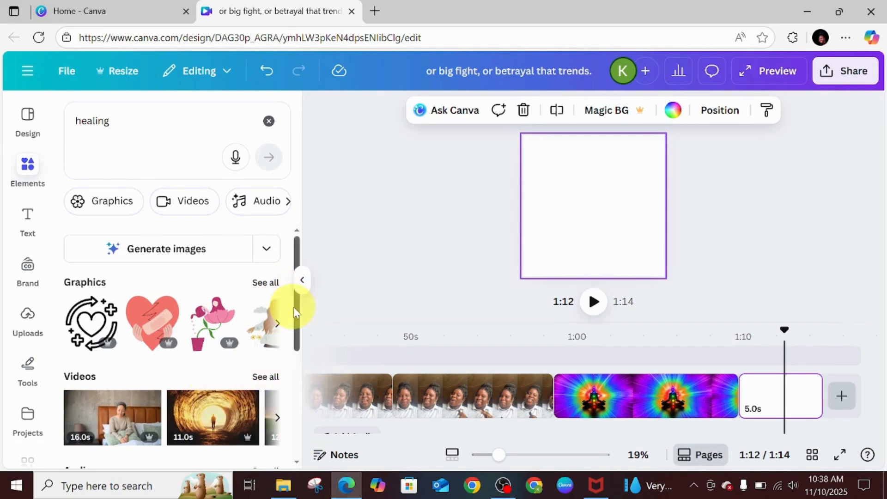
left_click_drag(296, 313, 311, 420)
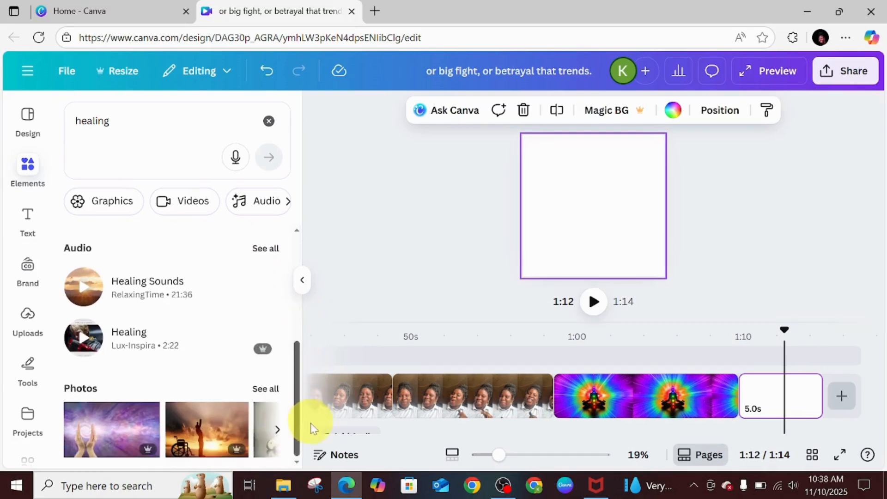
Undo adding the purple photo of glowing hands as a page and place it on the canvas at 1:14 as a separate image
left_click(115, 436)
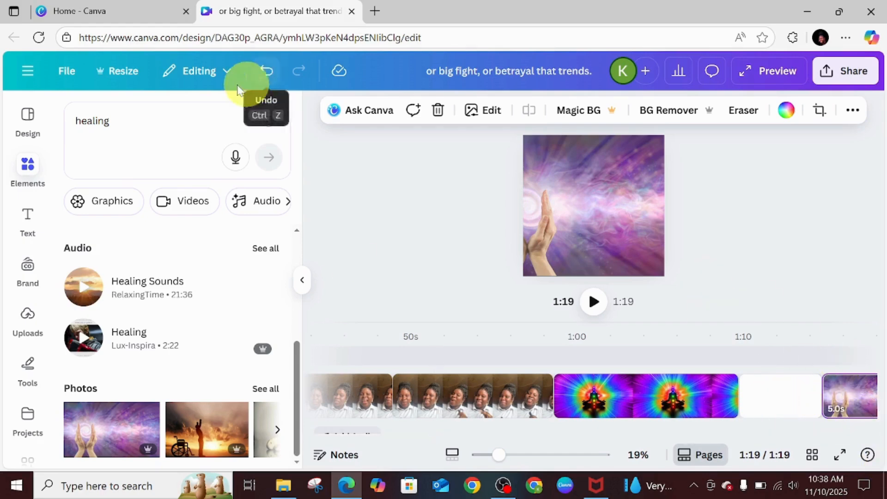
left_click(267, 70)
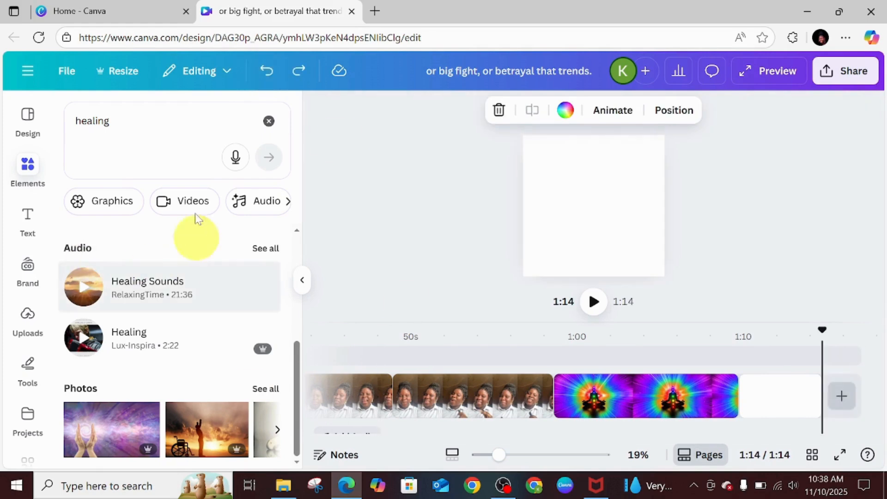
mouse_move(119, 430)
left_mouse_down()
mouse_move(361, 301)
mouse_move(535, 132)
mouse_move(542, 234)
mouse_move(538, 222)
mouse_move(552, 213)
left_mouse_up()
mouse_move(93, 438)
left_mouse_down()
mouse_move(475, 217)
mouse_move(627, 216)
mouse_move(264, 293)
mouse_move(10, 377)
mouse_move(62, 460)
mouse_move(226, 469)
mouse_move(293, 406)
mouse_move(561, 252)
mouse_move(531, 237)
mouse_move(543, 241)
mouse_move(594, 214)
left_mouse_up()
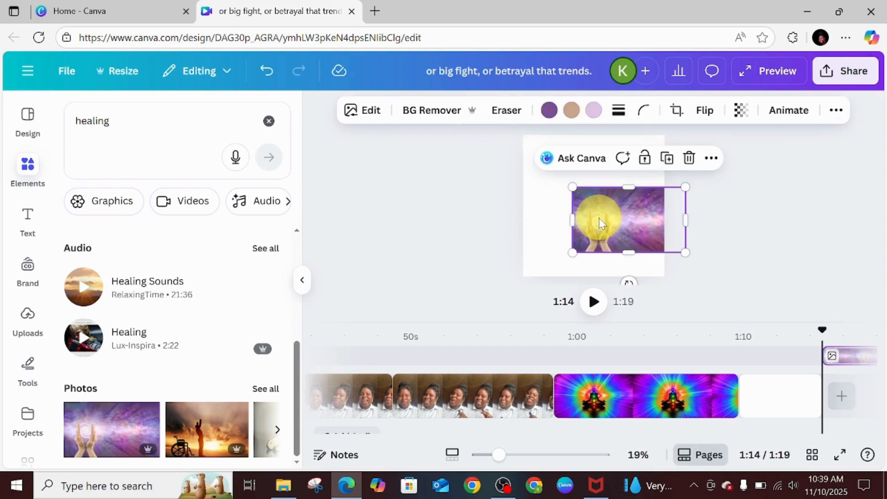
Move the glowing hands photo to the canvas's upper left and enlarge it to reach the right edge
left_click_drag(591, 218, 547, 181)
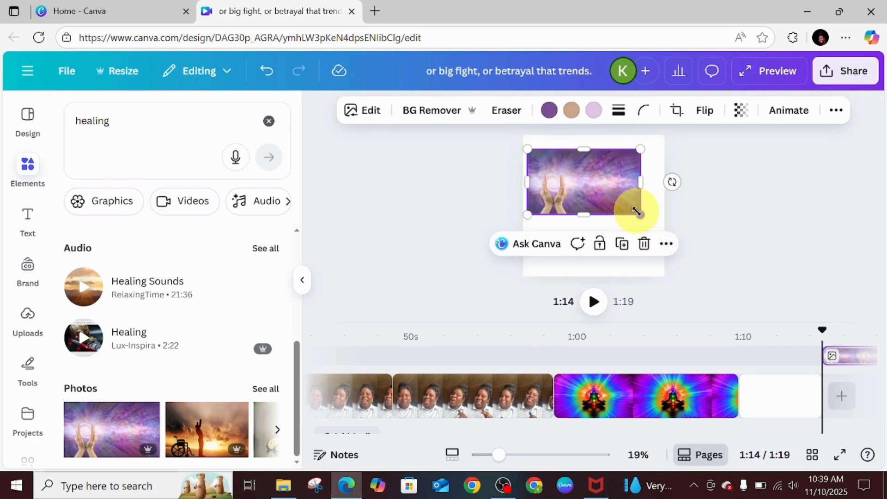
left_click_drag(644, 214, 664, 228)
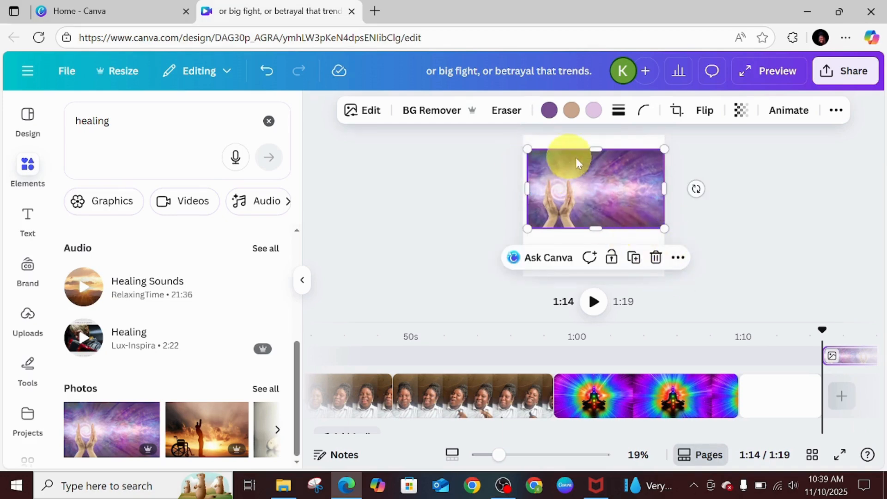
left_click(679, 258)
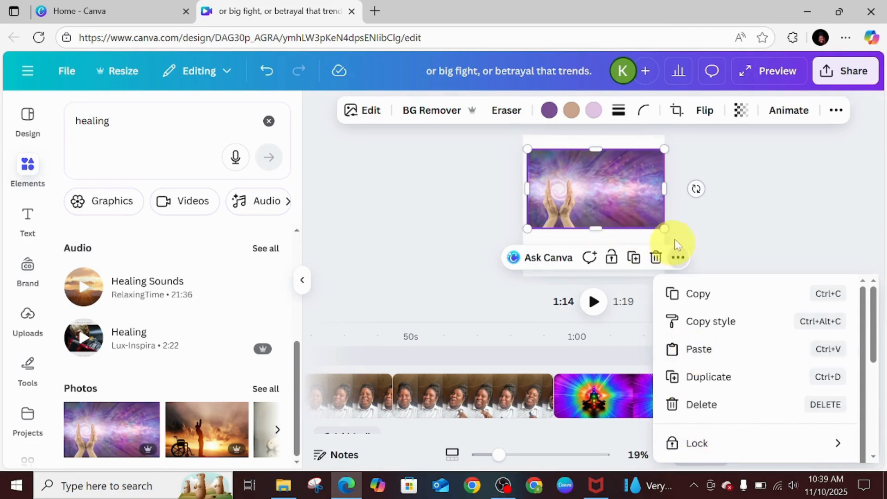
left_click(620, 204)
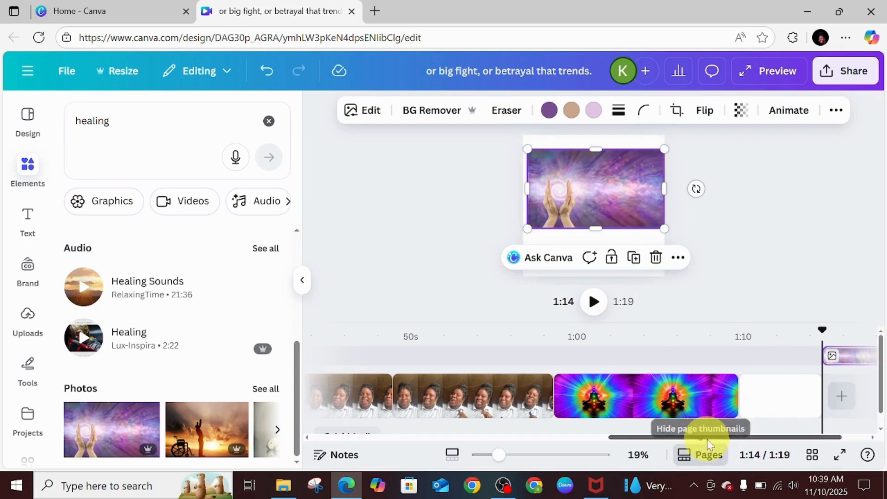
Extend the photo's left, top and bottom edges so that it fills the canvas
left_click_drag(708, 437, 735, 437)
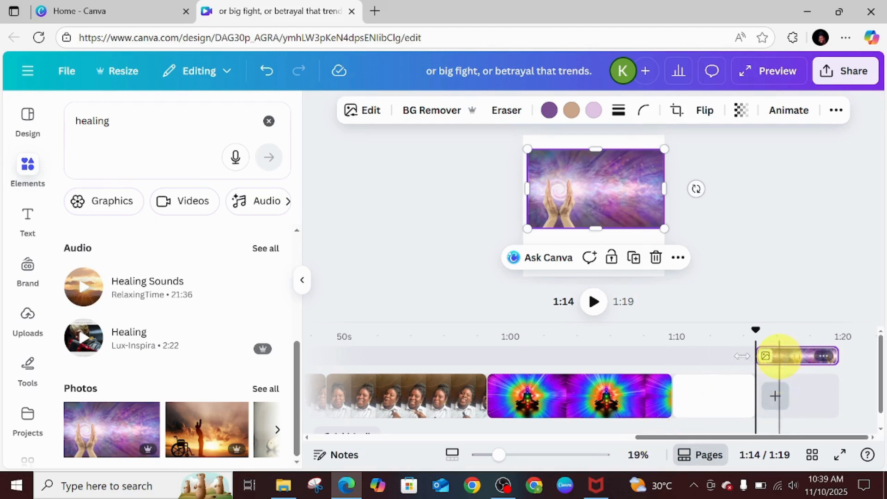
left_click_drag(529, 189, 519, 189)
left_click_drag(593, 150, 596, 124)
left_click_drag(591, 228, 599, 276)
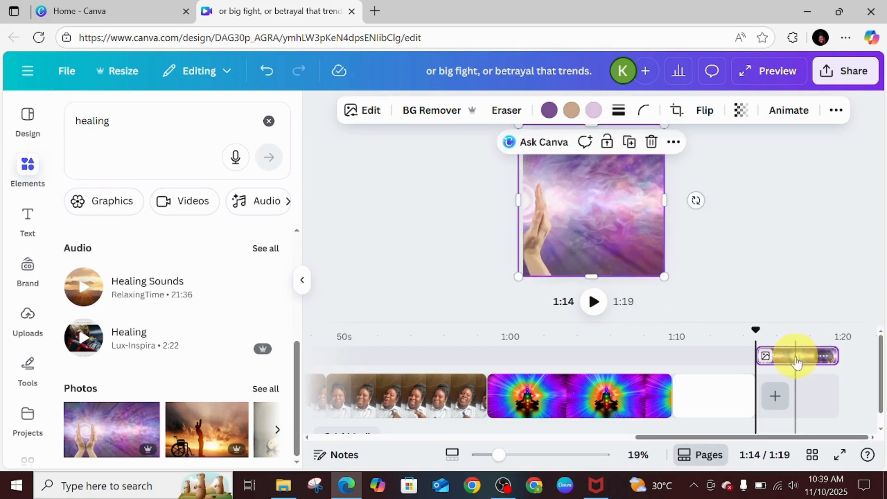
Shift the glowing hands photo earlier on the timeline so that it spans the blank 5-second page
left_click_drag(787, 359, 715, 357)
left_click(715, 363)
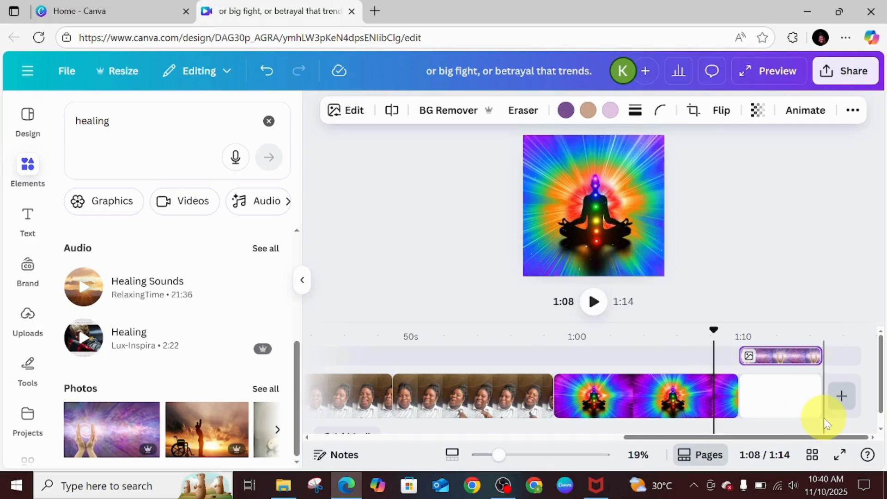
left_click(775, 403)
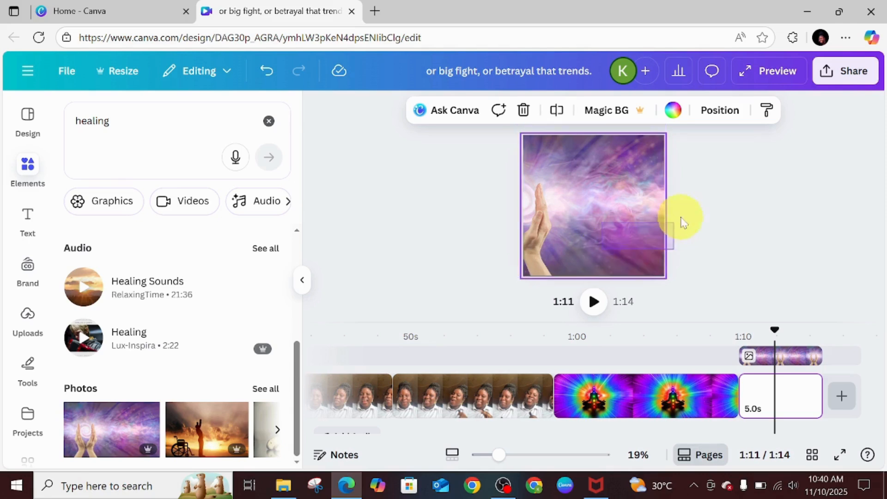
Shrink the glowing hands photo and reposition it against the canvas's left edge so that both hands are in view
left_click(580, 226)
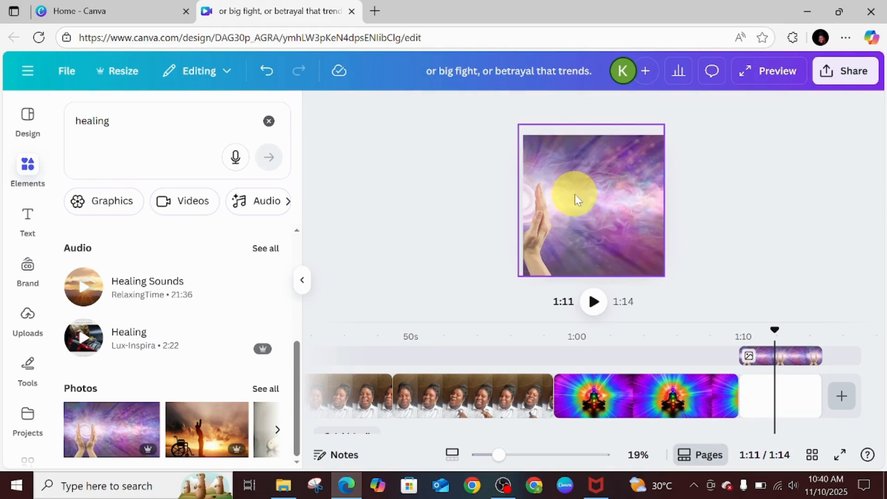
left_click(539, 250)
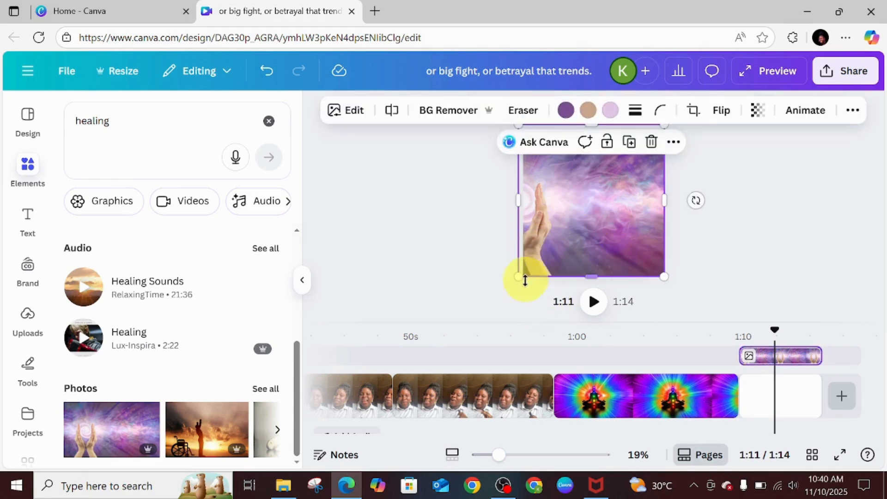
left_click_drag(518, 277, 557, 283)
left_click_drag(594, 193, 642, 201)
left_click_drag(578, 199, 520, 193)
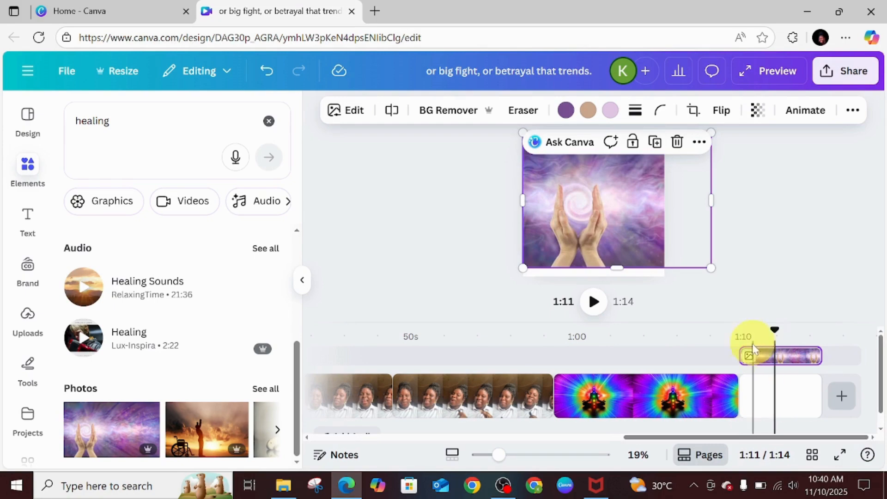
Extend the photo's start on the timeline back to about 1:02 over the meditation clip and preview the overlap
left_click_drag(744, 355, 616, 368)
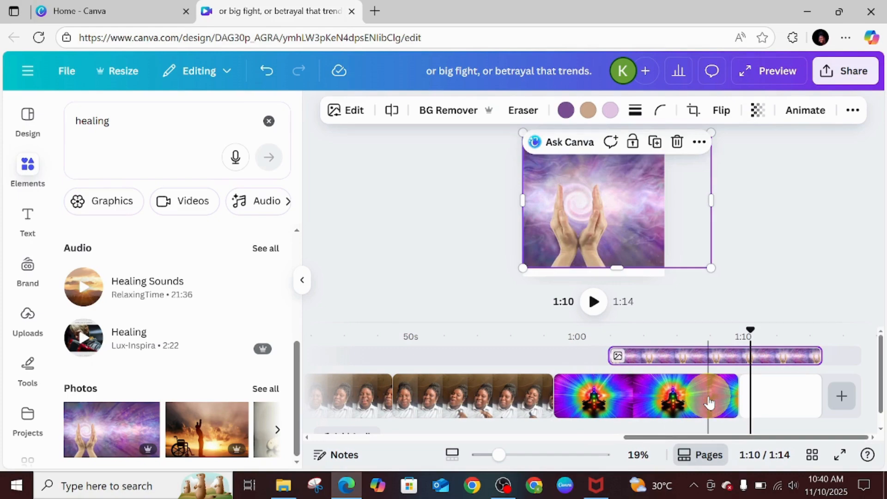
left_click(597, 410)
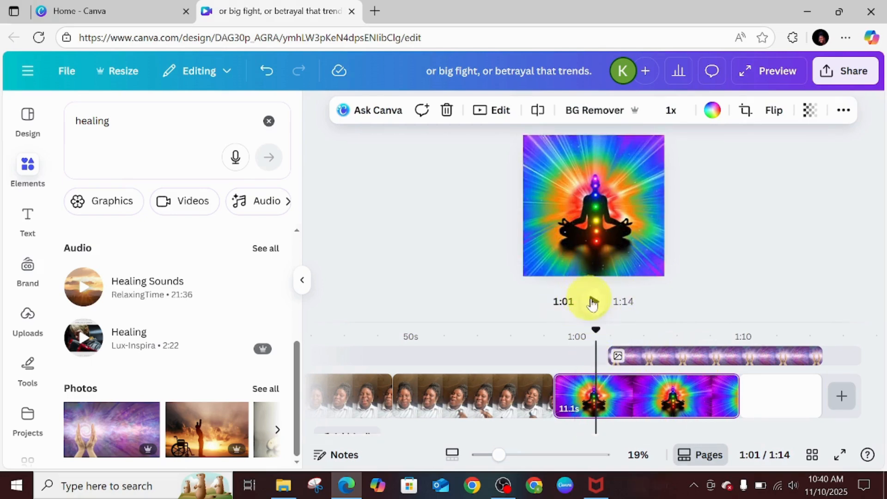
left_click(594, 303)
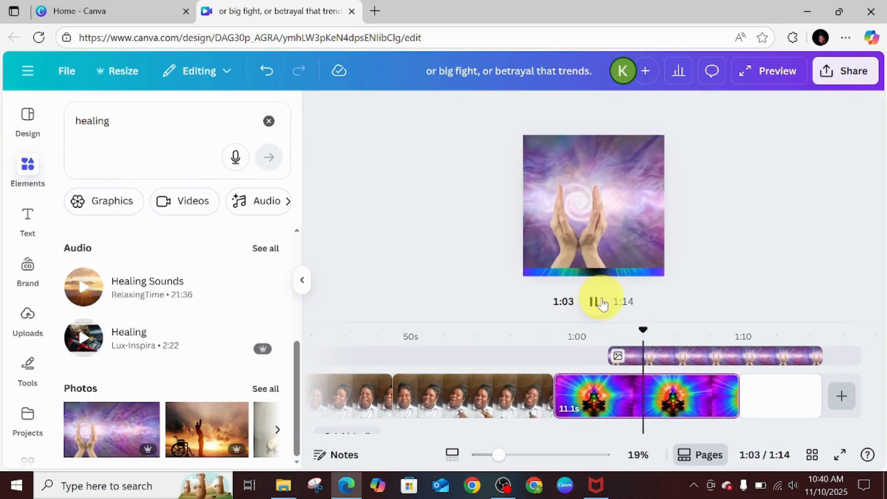
left_click(587, 205)
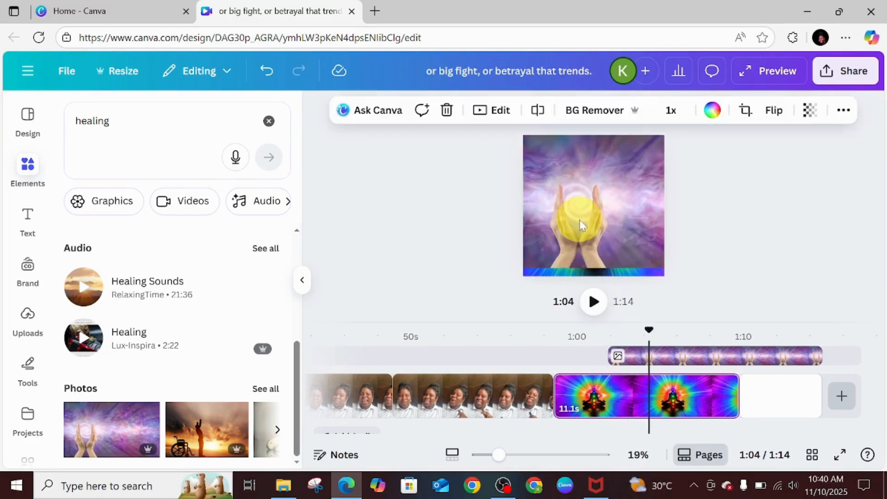
Move the photo up to cover only the canvas's upper part, above the meditation figure, and replay from 1:04
left_click(604, 256)
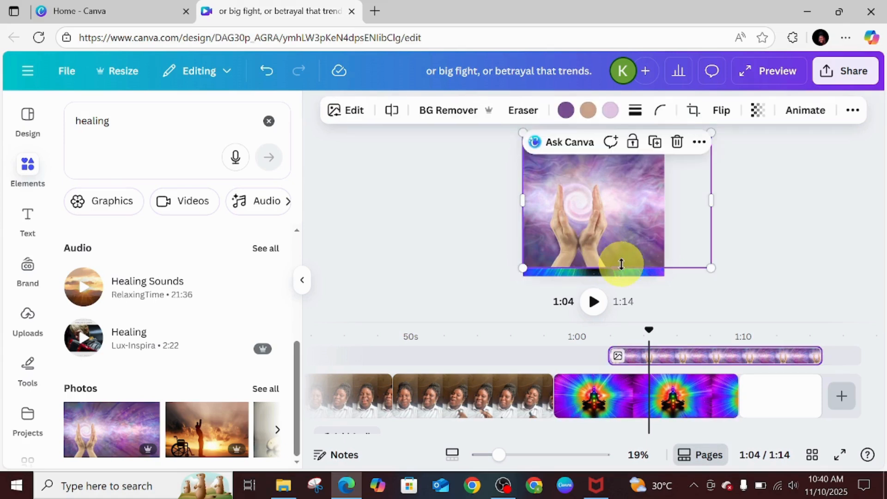
left_click_drag(608, 232, 600, 157)
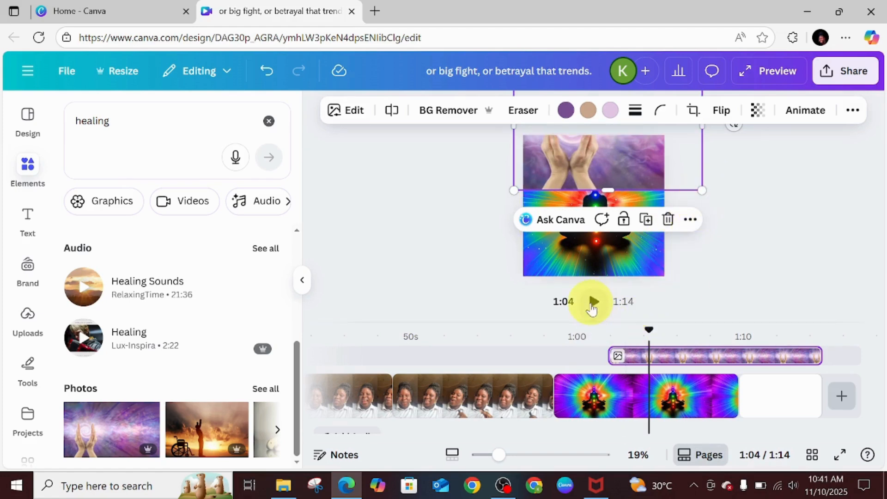
left_click(593, 302)
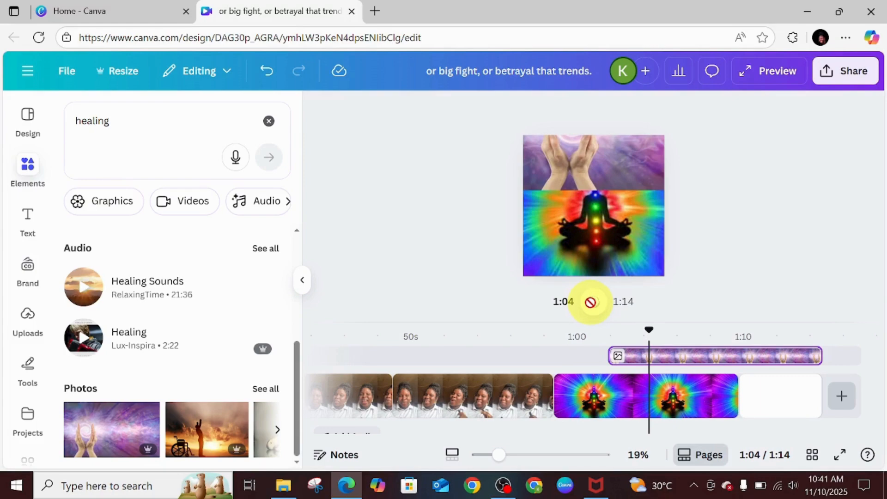
left_click(591, 302)
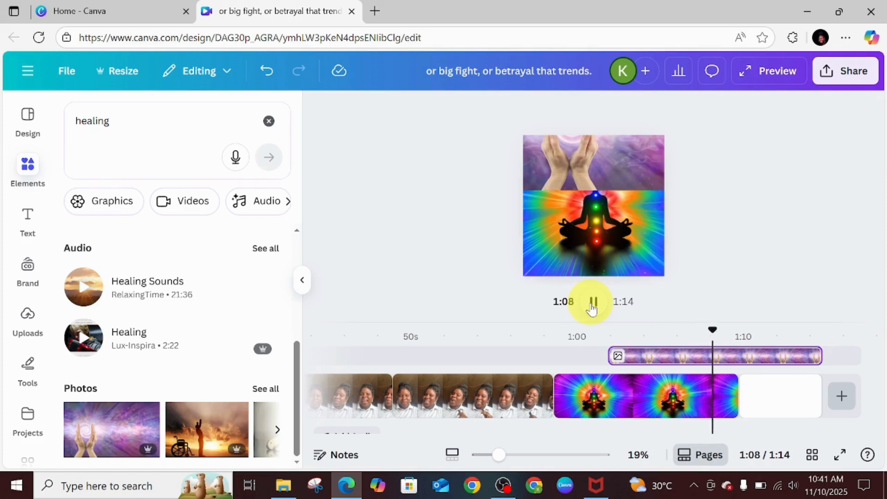
Add a text box reading "healing" at the start of the blank last page, at about 1:09.8
left_click(760, 399)
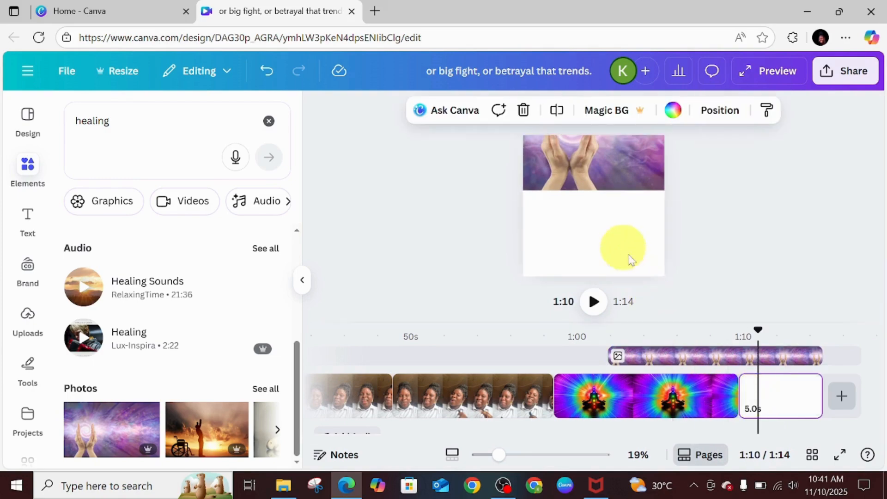
left_click(602, 180)
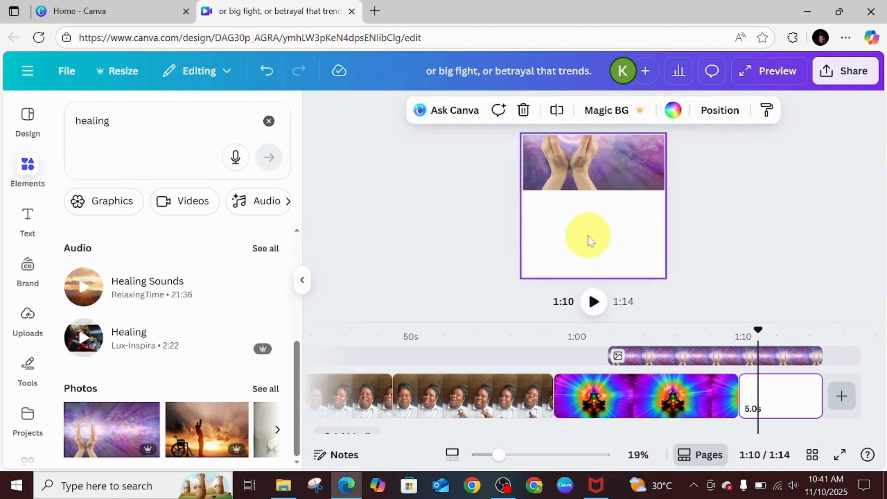
left_click(28, 217)
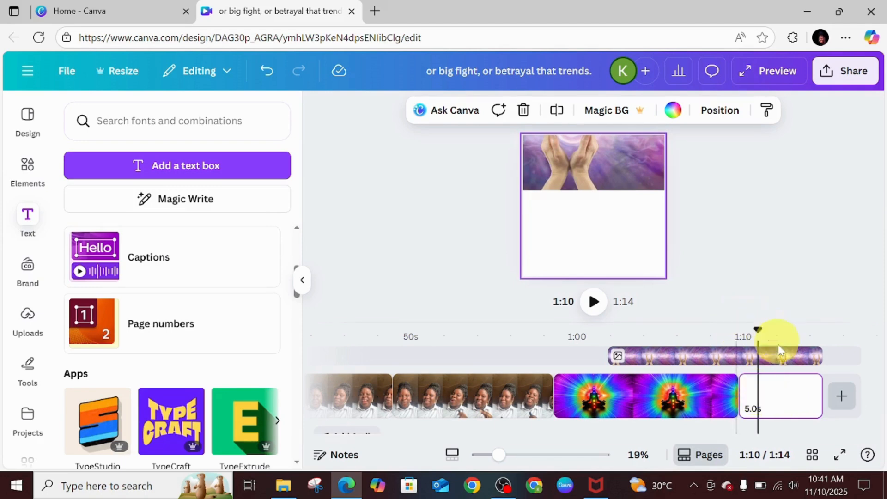
left_click_drag(757, 327, 738, 330)
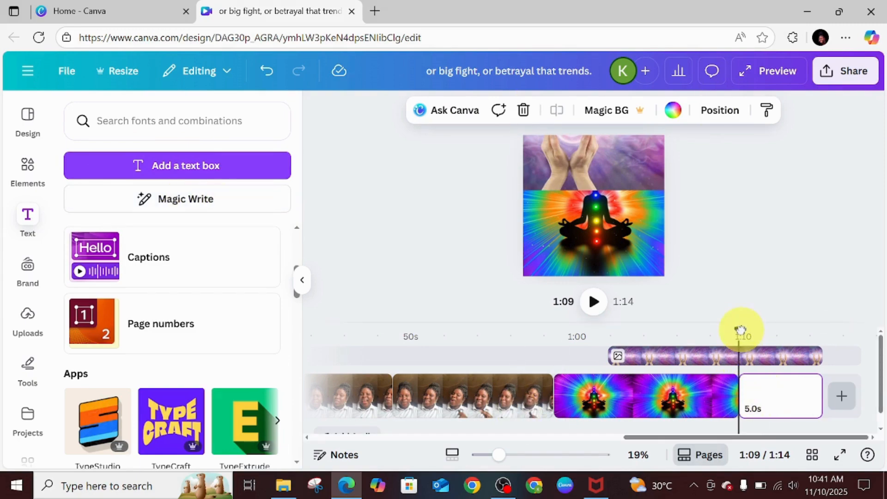
left_click_drag(741, 329, 742, 330)
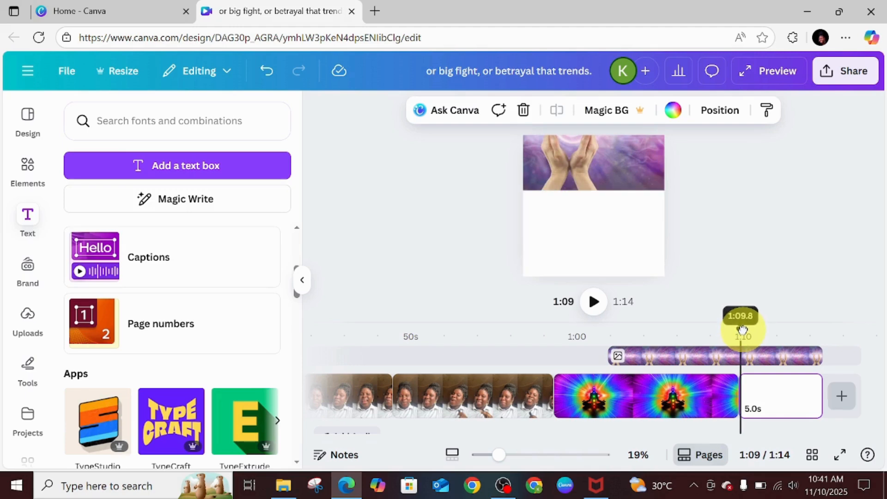
left_click(578, 243)
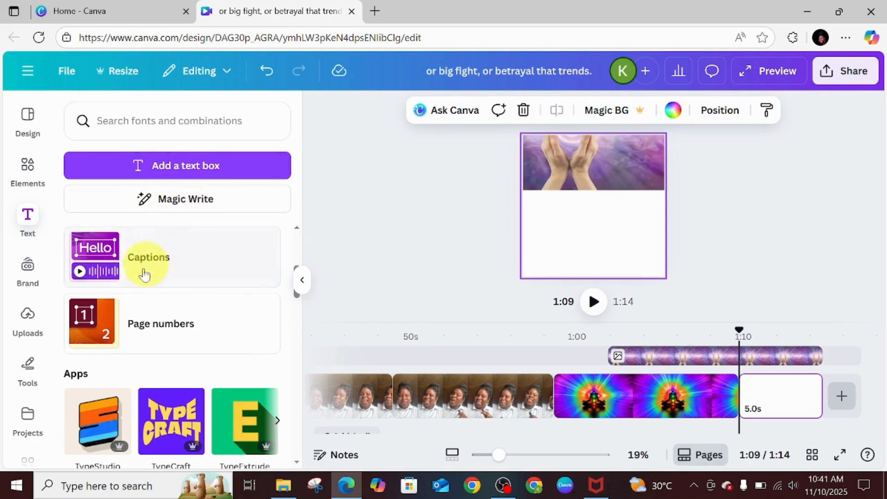
left_click(187, 180)
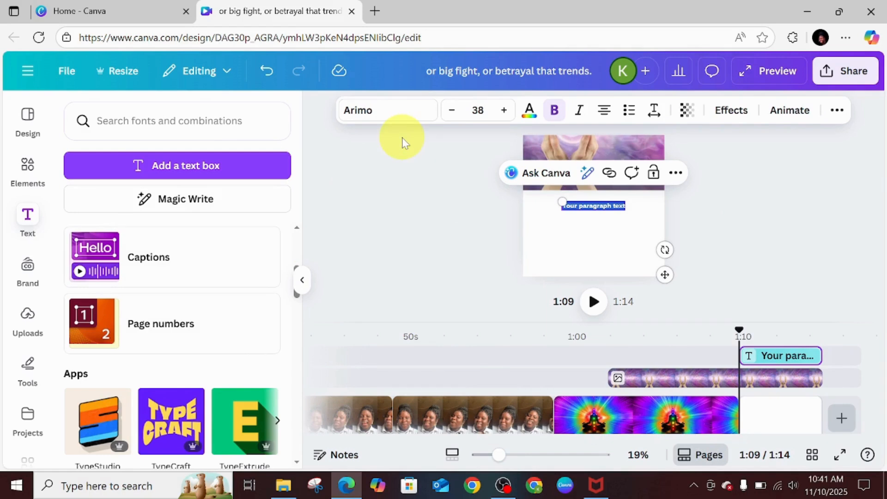
type("healing")
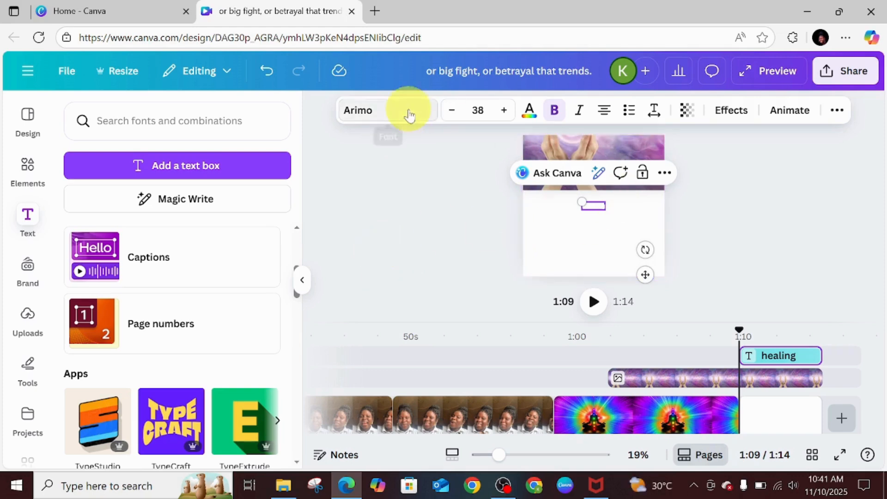
Color the "healing" text dark purple from the Wild Orchid palette and apply the color change to all
left_click(529, 110)
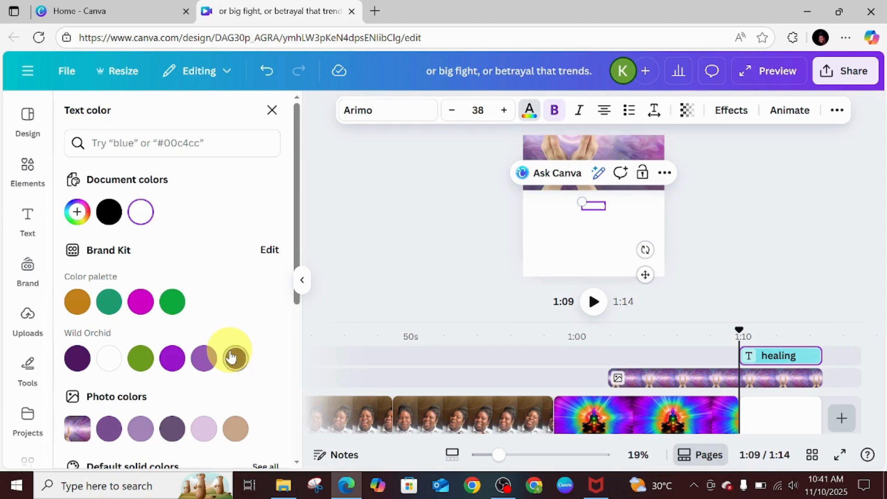
left_click(234, 358)
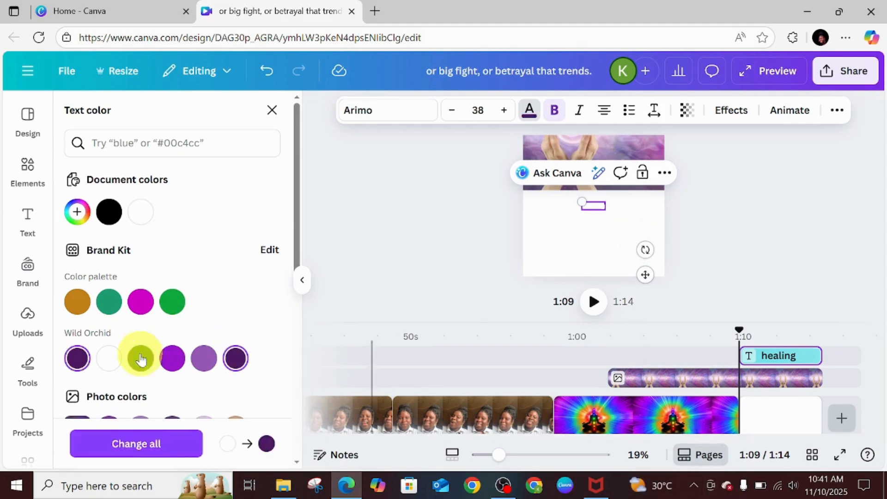
left_click(155, 442)
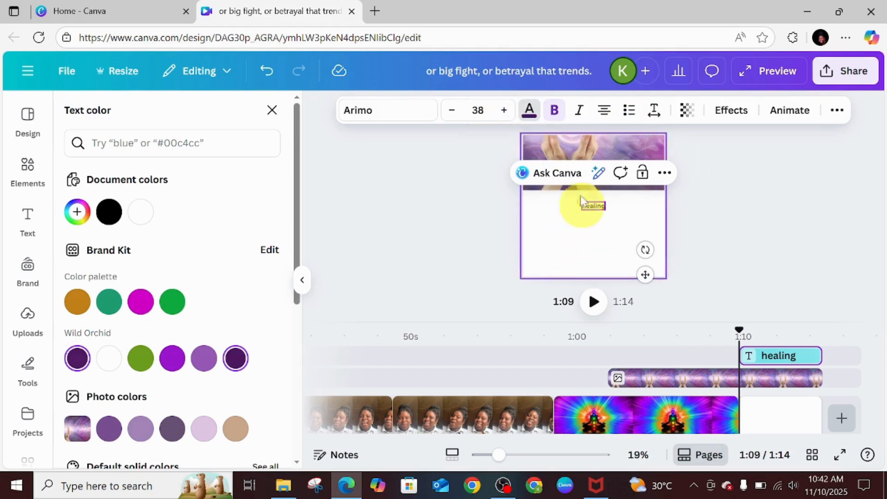
Enlarge the "healing" text to size 149 and place it in the blank area below the photo
mouse_move(579, 201)
left_mouse_down()
mouse_move(501, 187)
mouse_move(514, 180)
left_mouse_up()
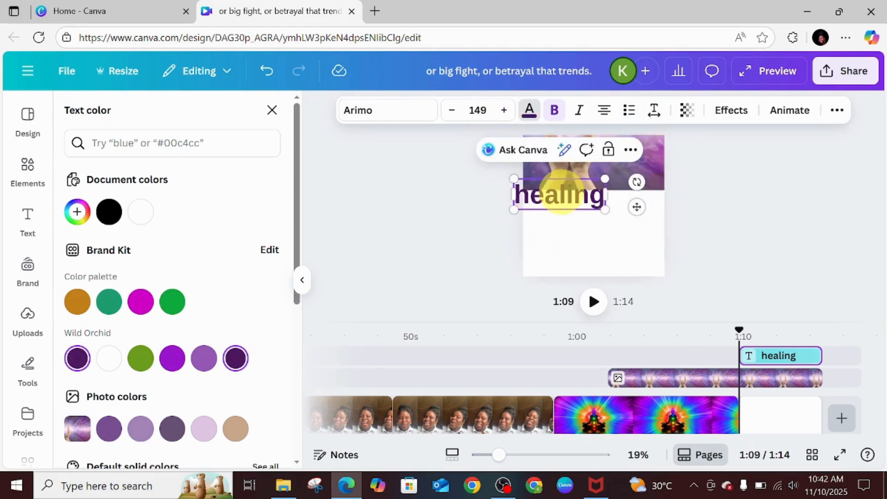
left_click_drag(642, 207, 659, 247)
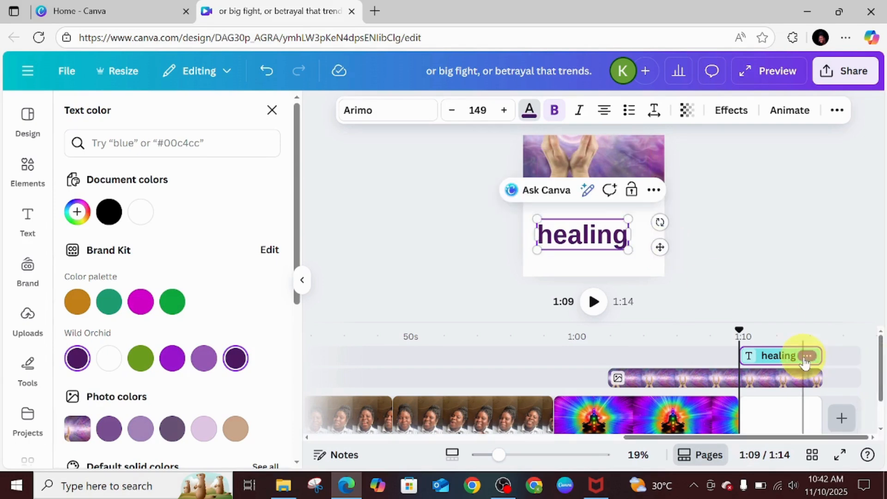
Set the last page's background to the light lilac from the photo colors
left_click(654, 214)
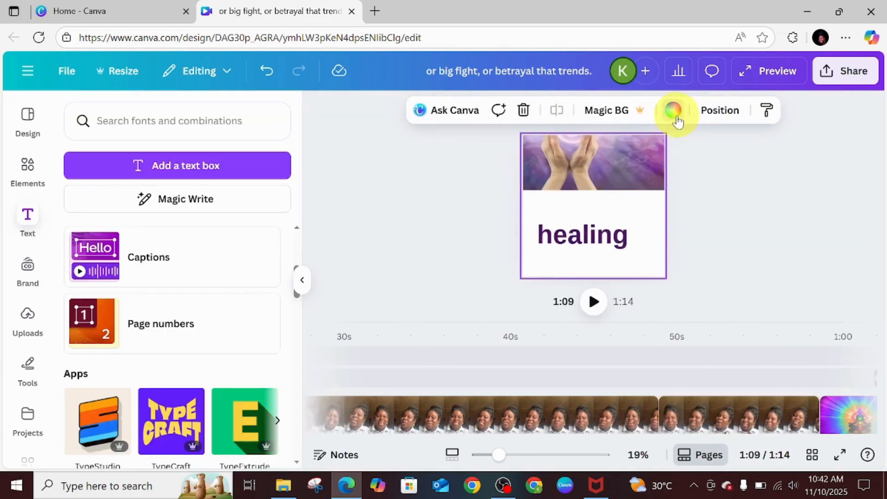
left_click(674, 113)
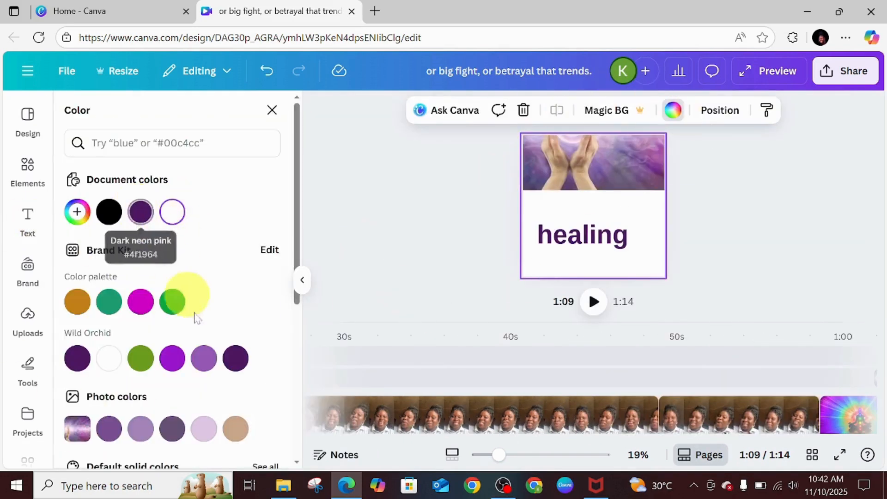
left_click(204, 428)
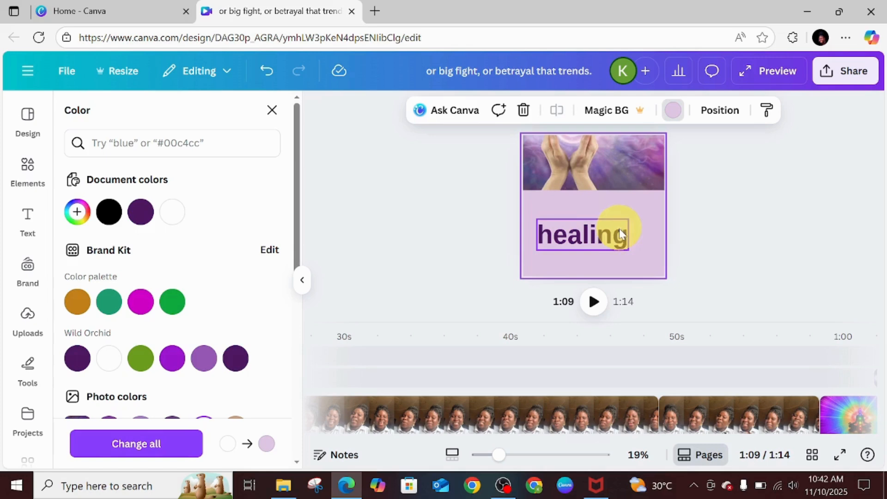
Play the ending from 1:01 to the end to check the photo overlay and the "healing" page
left_click_drag(620, 437, 739, 424)
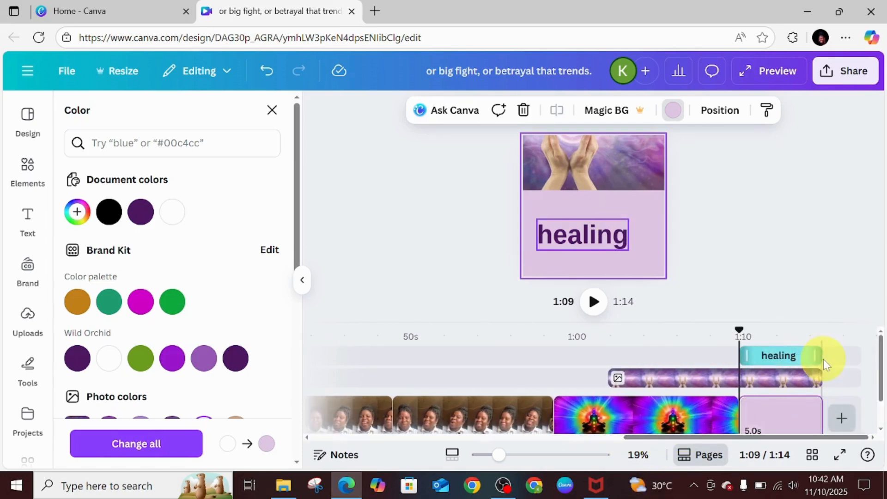
left_click(576, 237)
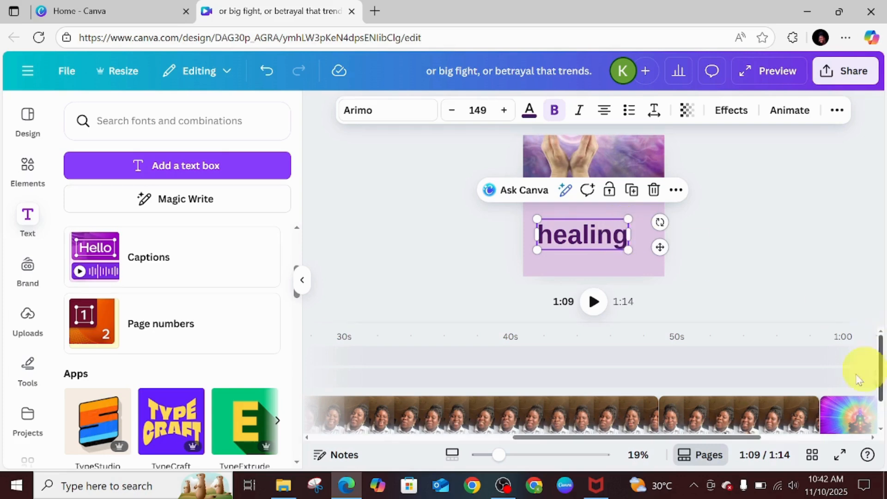
left_click_drag(725, 438, 845, 420)
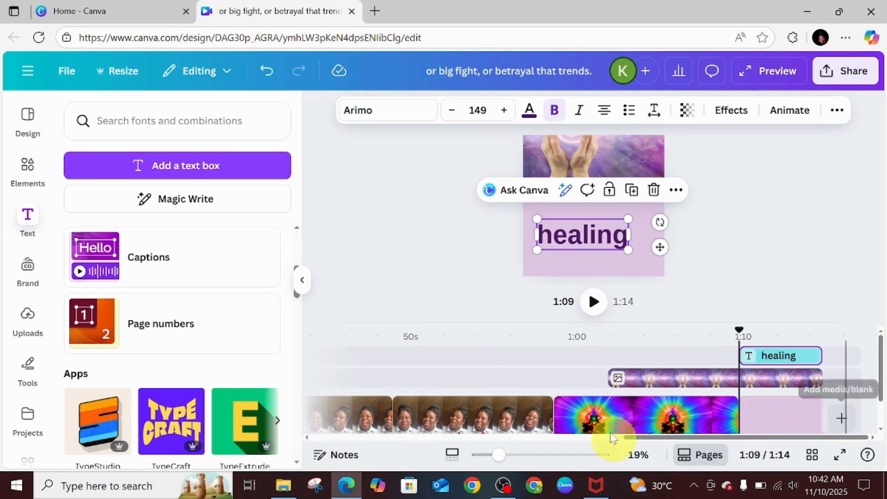
left_click(595, 416)
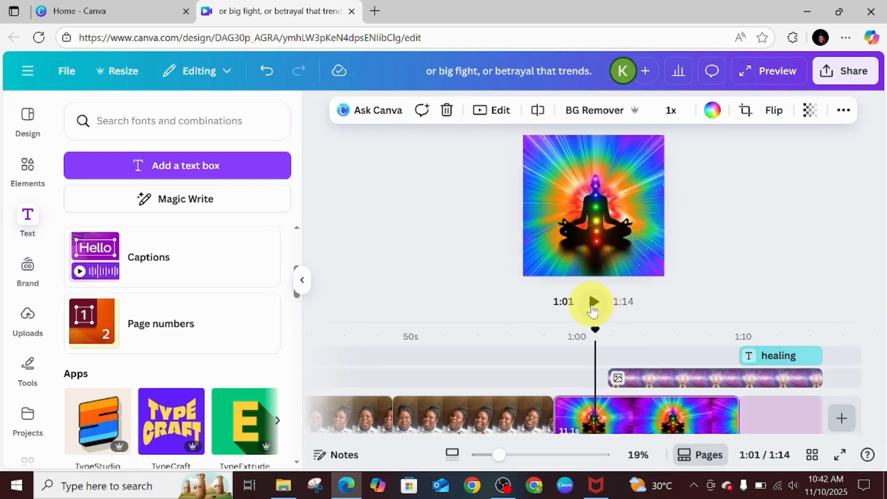
left_click(593, 311)
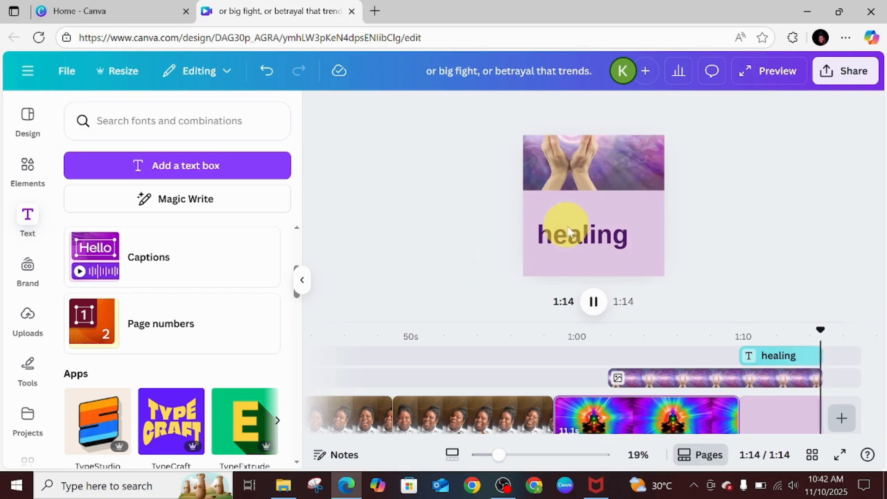
left_click(578, 239)
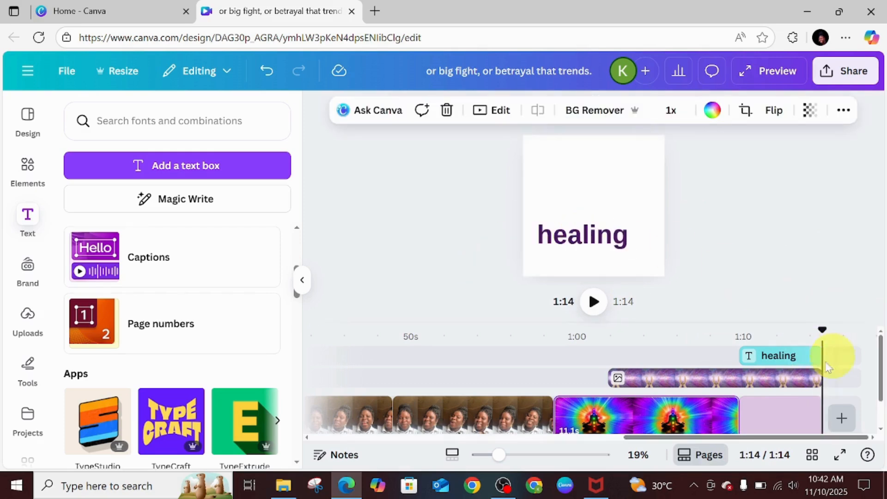
Delete the lilac page at the end of the timeline
left_click(801, 361)
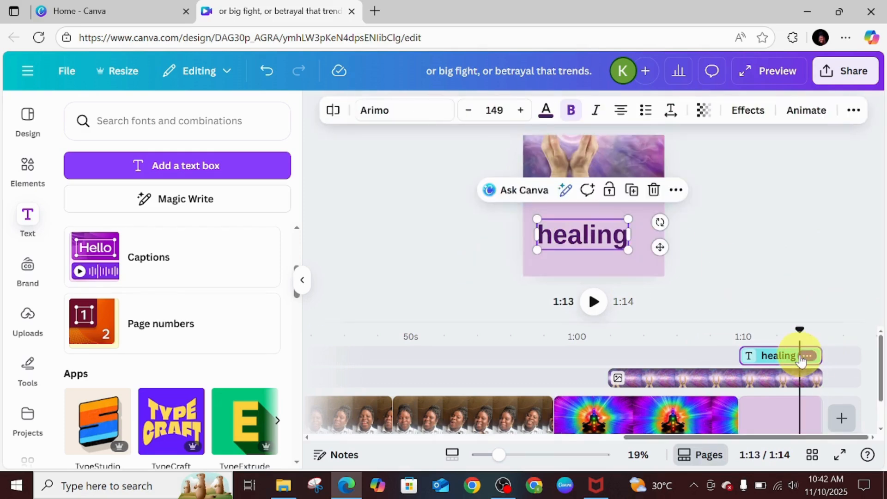
right_click(812, 254)
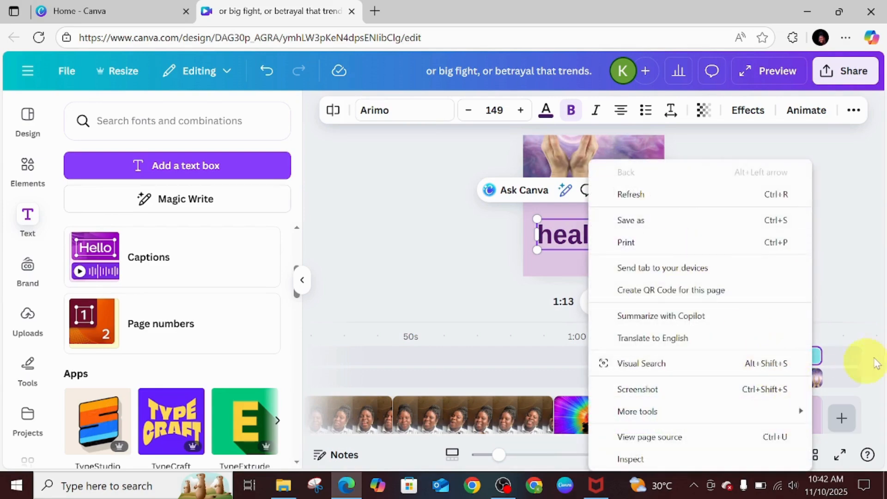
left_click(884, 351)
left_click(788, 416)
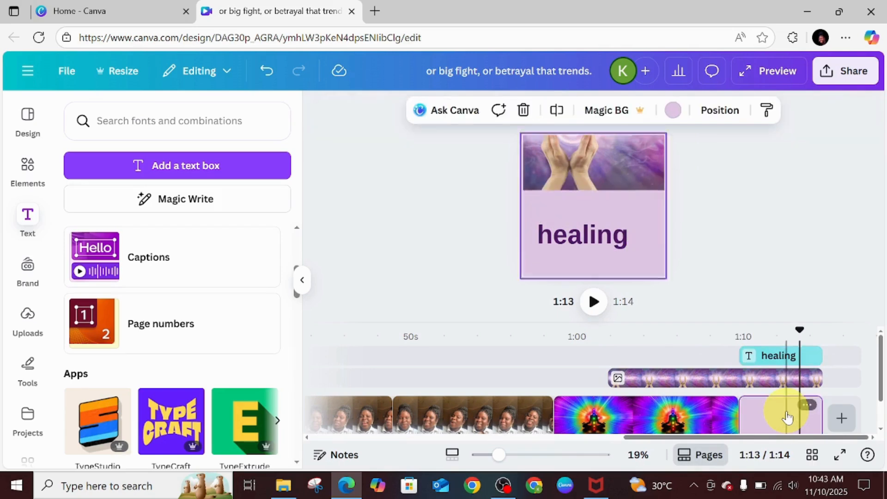
left_click(807, 407)
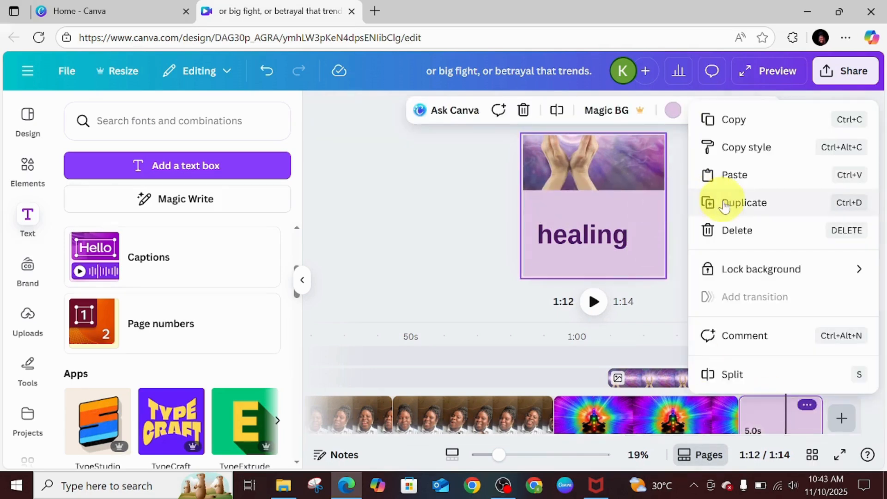
left_click(731, 231)
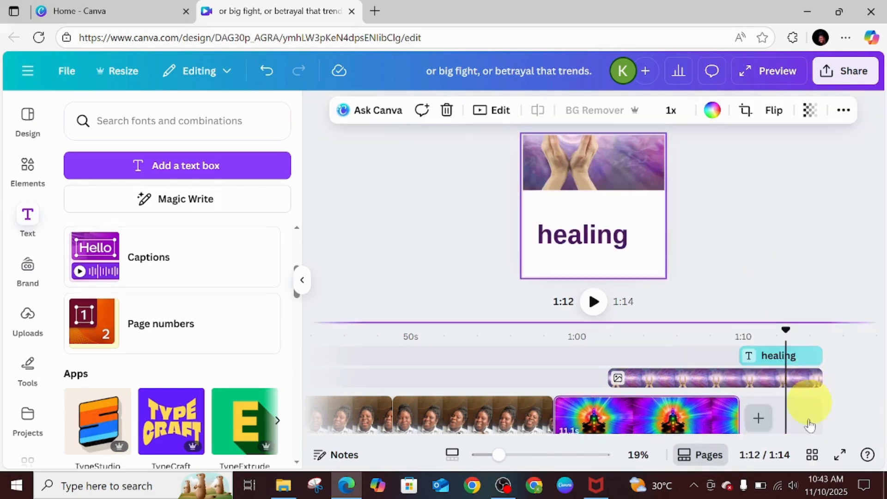
Delete the rainbow meditation clip that follows the talking video
left_click(703, 425)
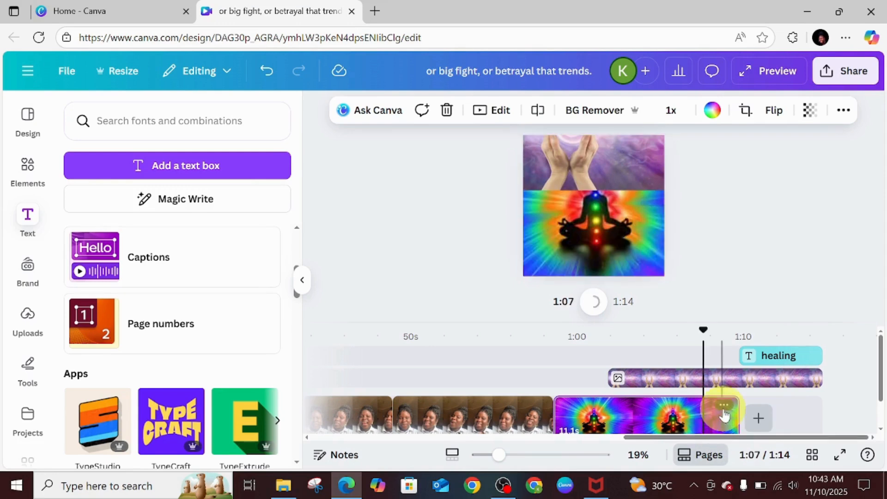
left_click(722, 407)
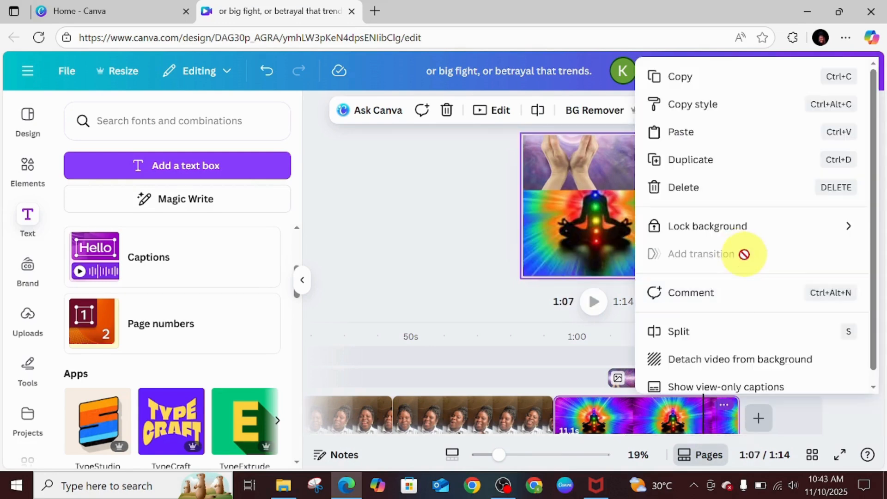
left_click(674, 191)
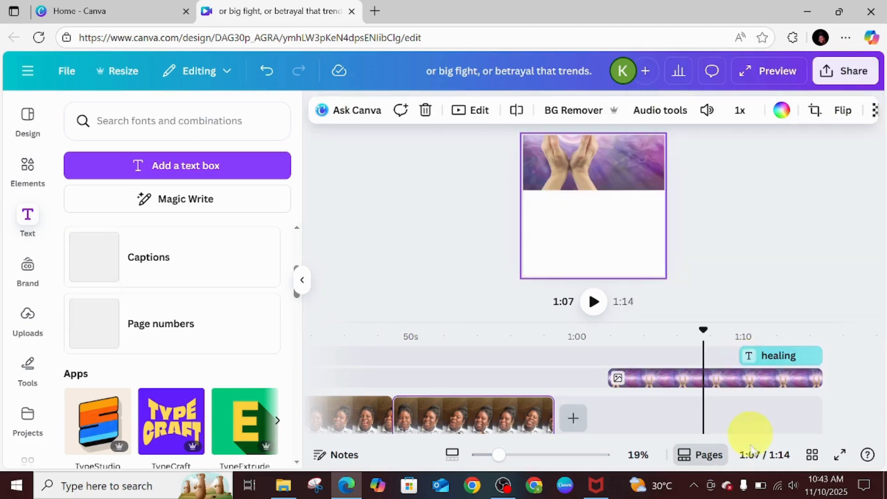
Delete the hands photo overlay and the "healing" text from the end of the timeline
left_click(728, 378)
right_click(730, 380)
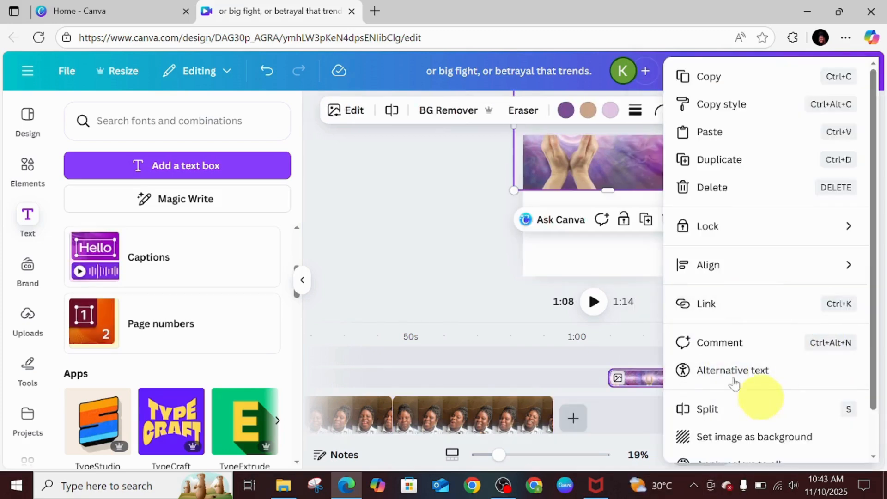
left_click(717, 199)
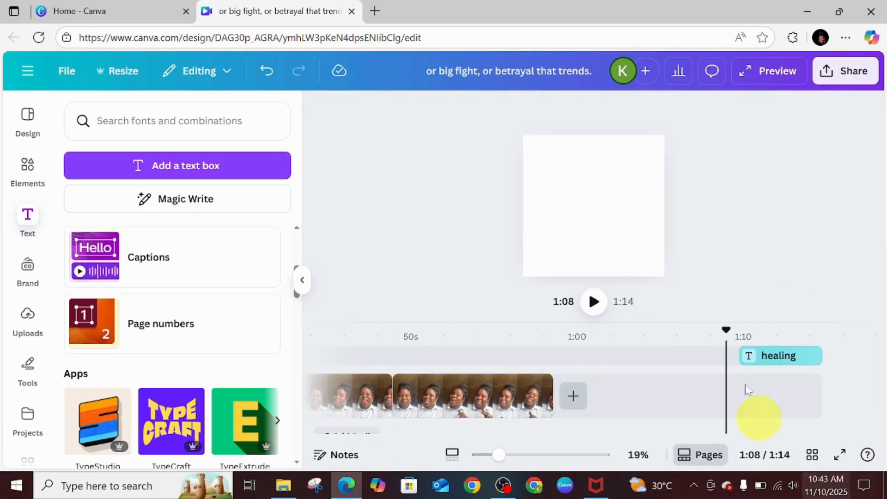
left_click(773, 360)
right_click(773, 360)
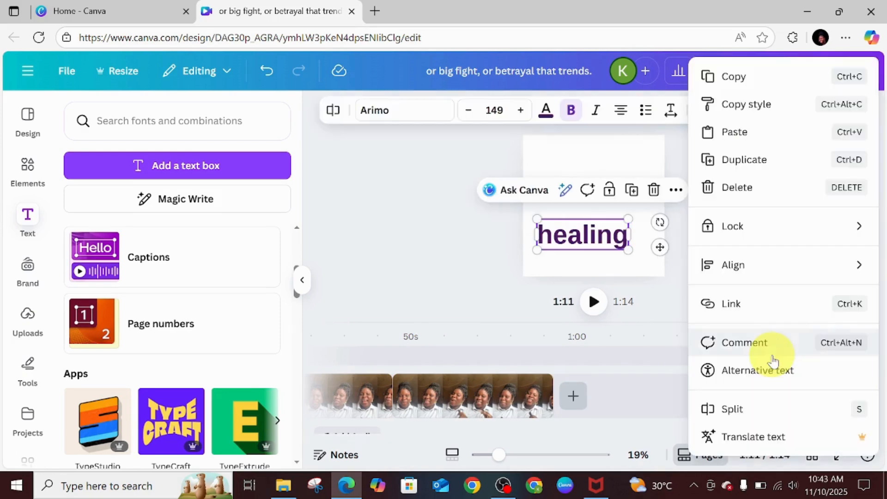
left_click(731, 186)
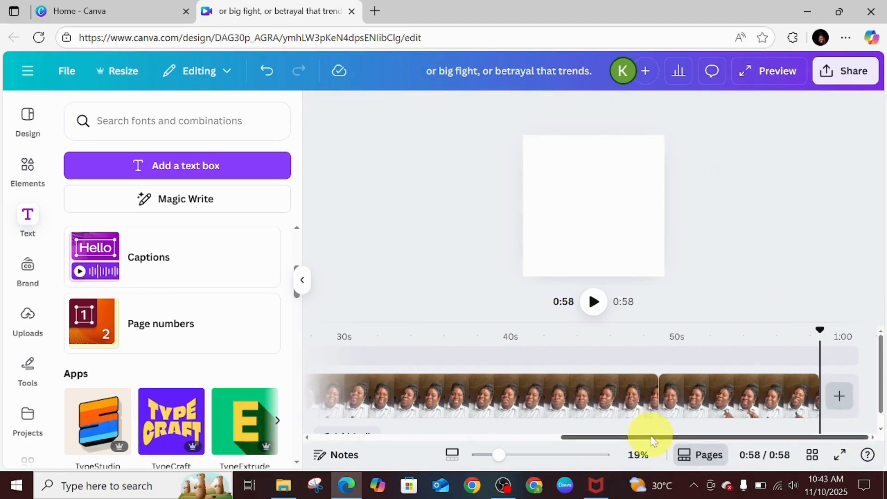
Color the captions white from the Wild Orchid palette and apply the color change to all
left_click_drag(653, 441, 307, 437)
left_click(338, 398)
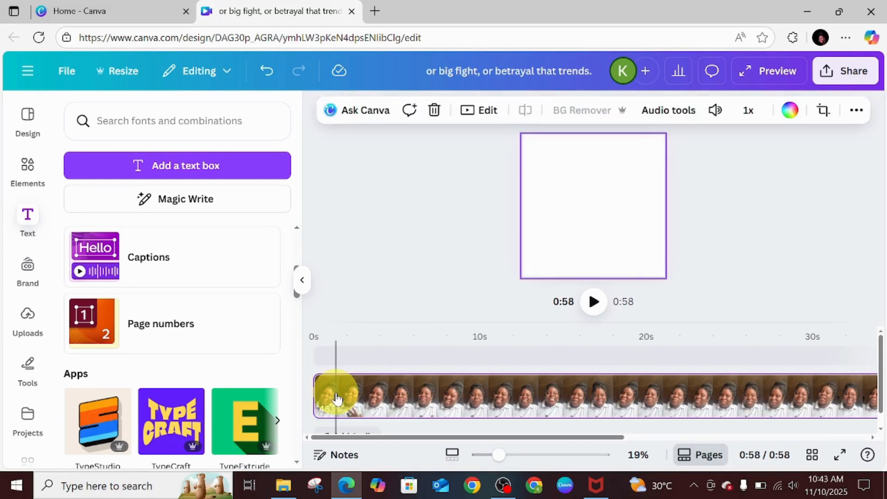
left_click(596, 296)
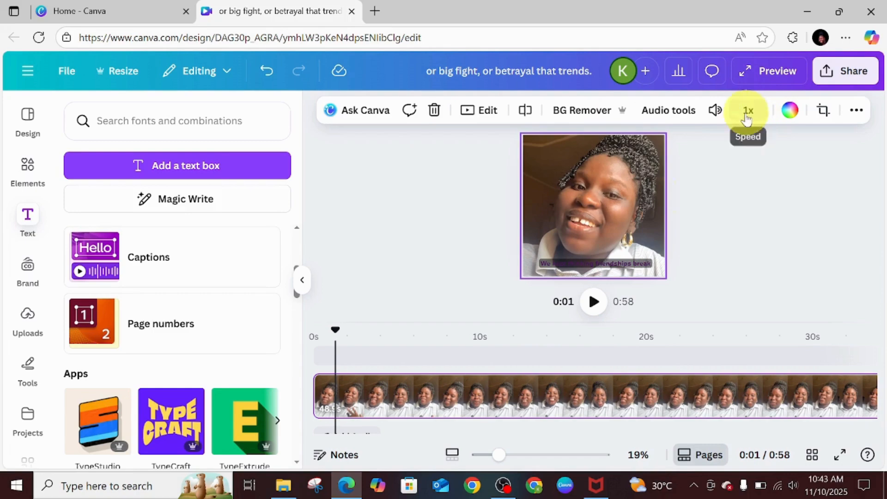
left_click(573, 270)
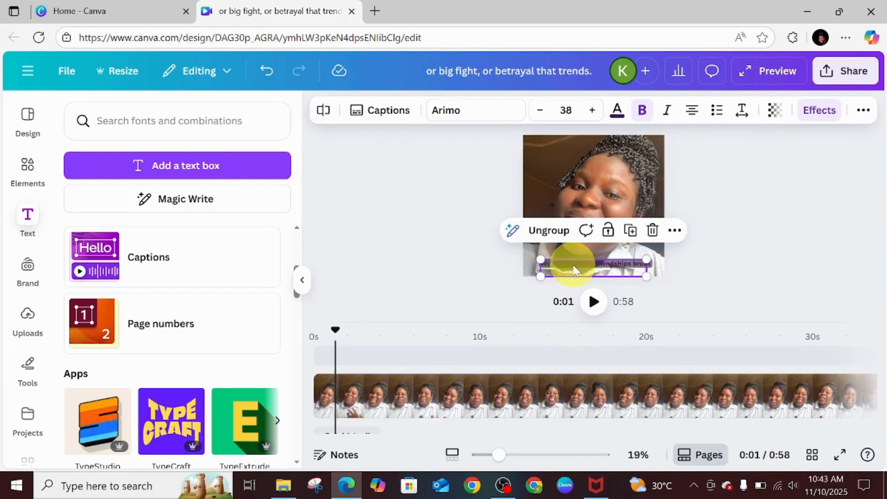
left_click(618, 111)
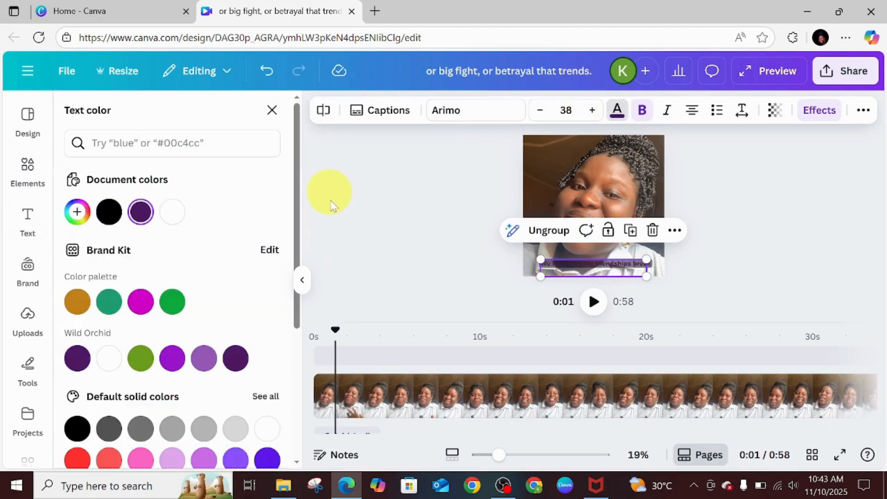
left_click(109, 217)
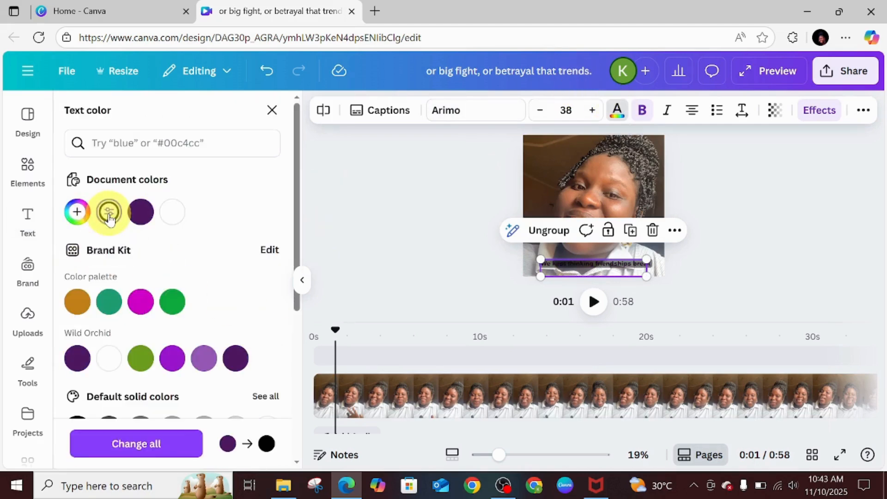
left_click(110, 368)
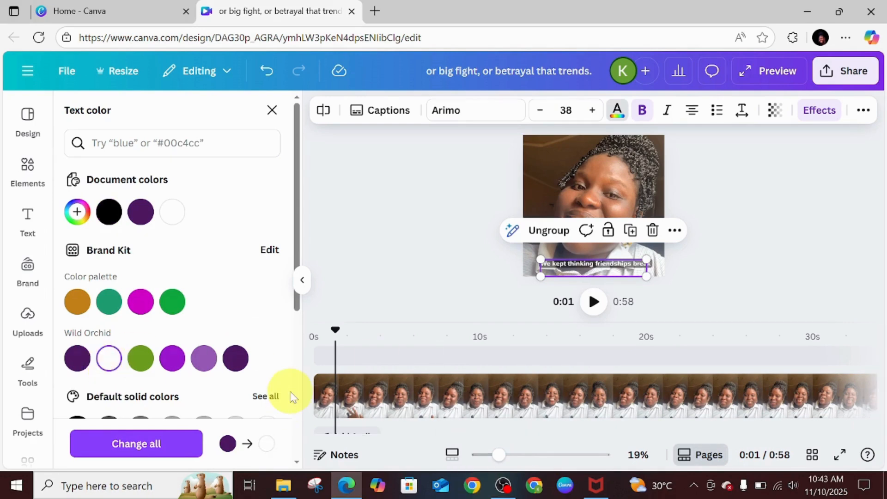
left_click(153, 452)
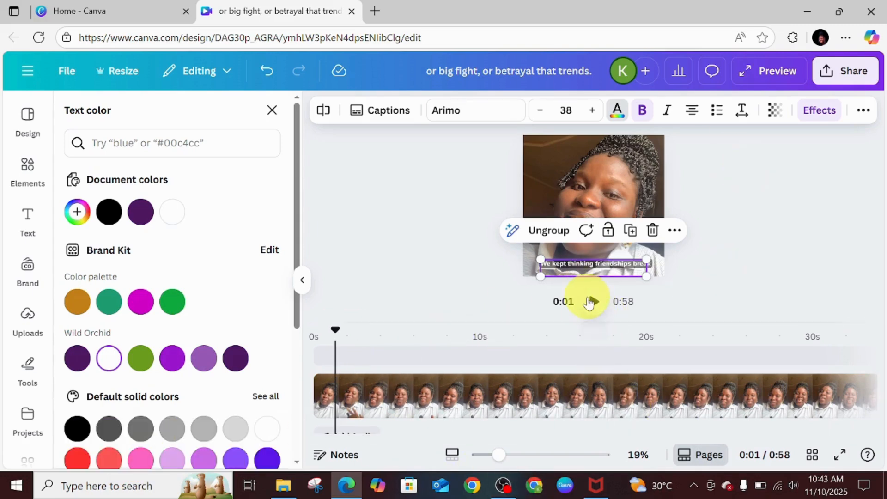
Play the start of the video and view its closing part to check the white captions
left_click(592, 301)
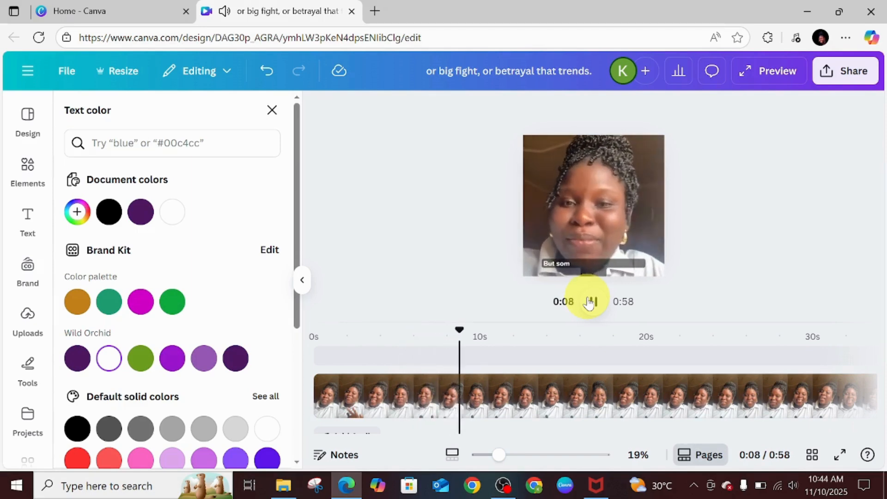
left_click(590, 303)
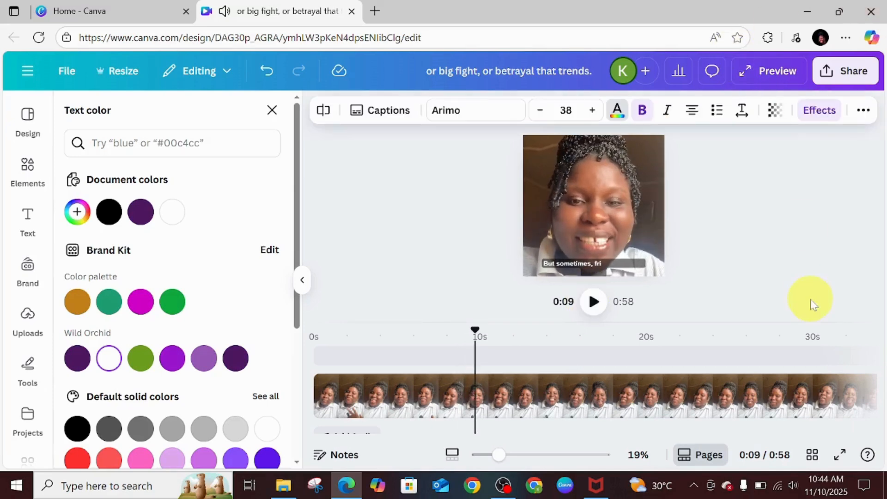
left_click_drag(494, 437, 858, 453)
left_click(721, 396)
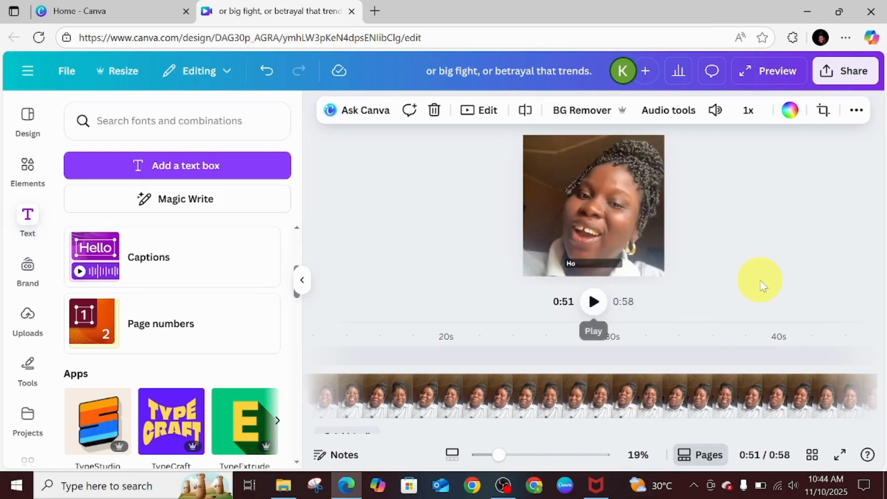
left_click(750, 304)
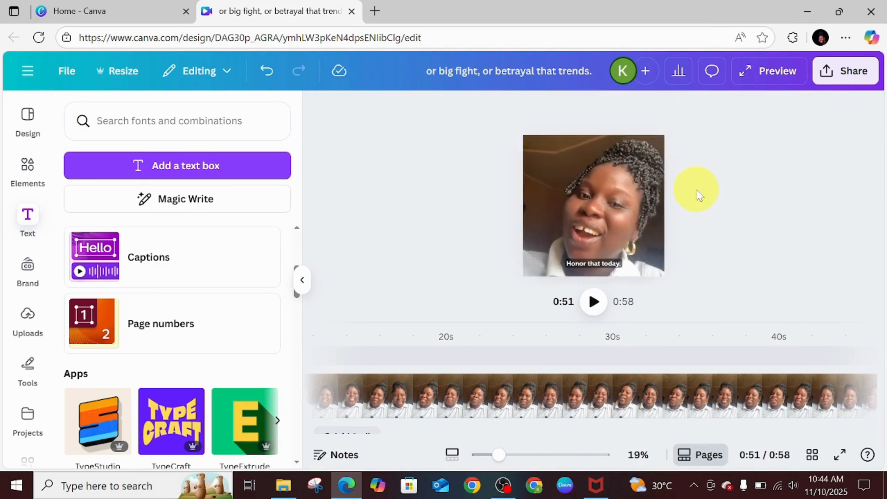
Download the finished design as an MP4 video at 1,080 × 1,080 px
left_click(844, 74)
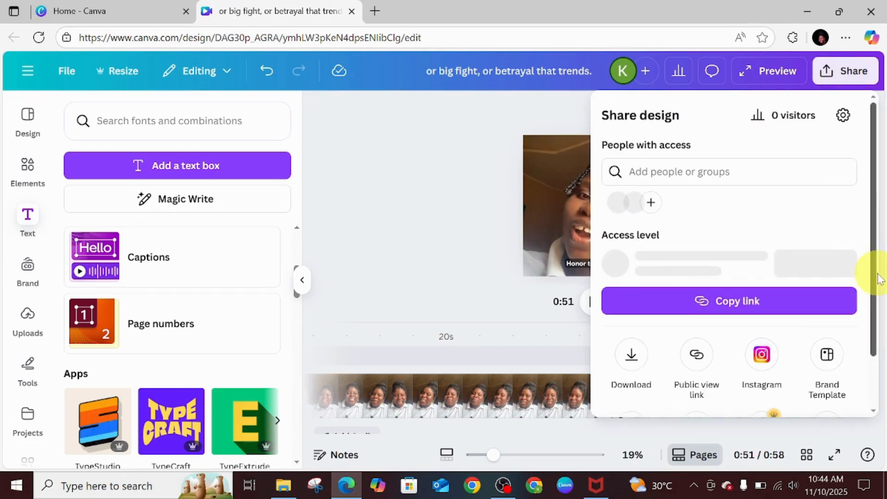
left_click_drag(873, 277, 872, 337)
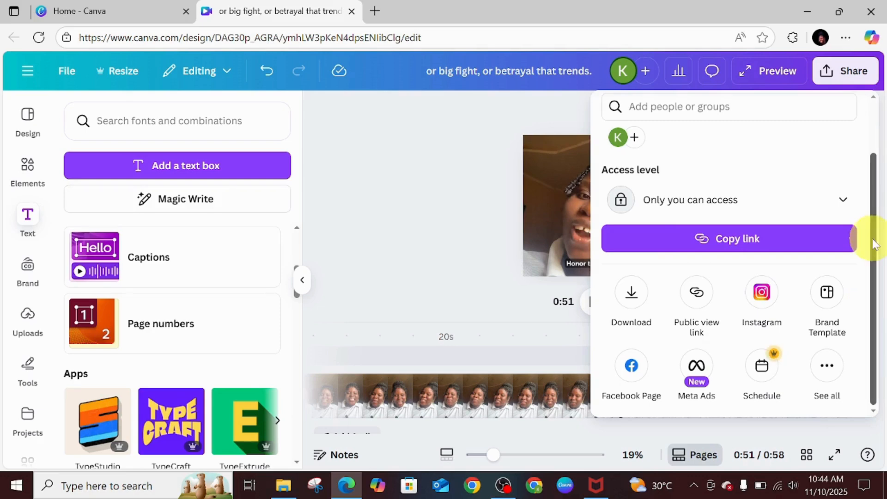
left_click_drag(873, 244, 871, 317)
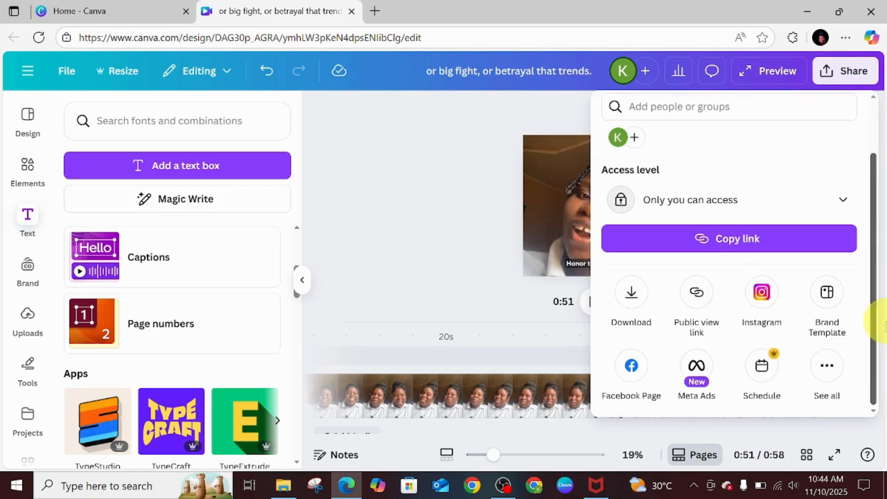
left_click(631, 305)
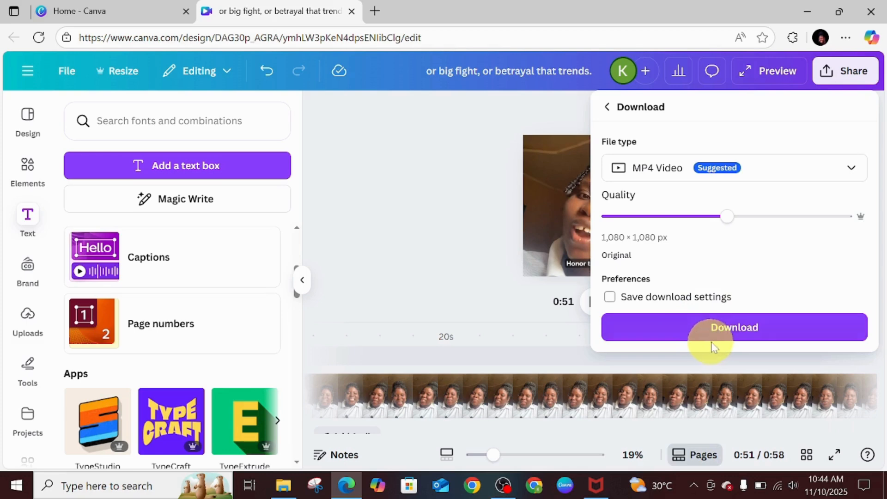
left_click(730, 325)
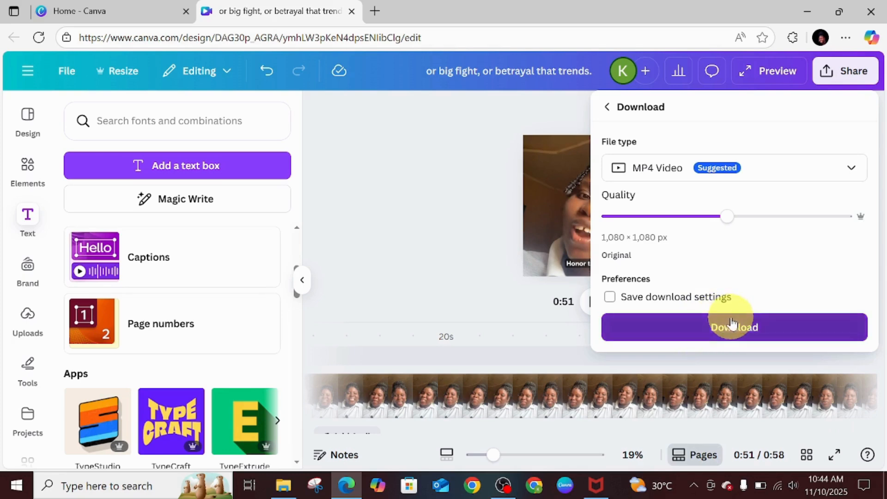